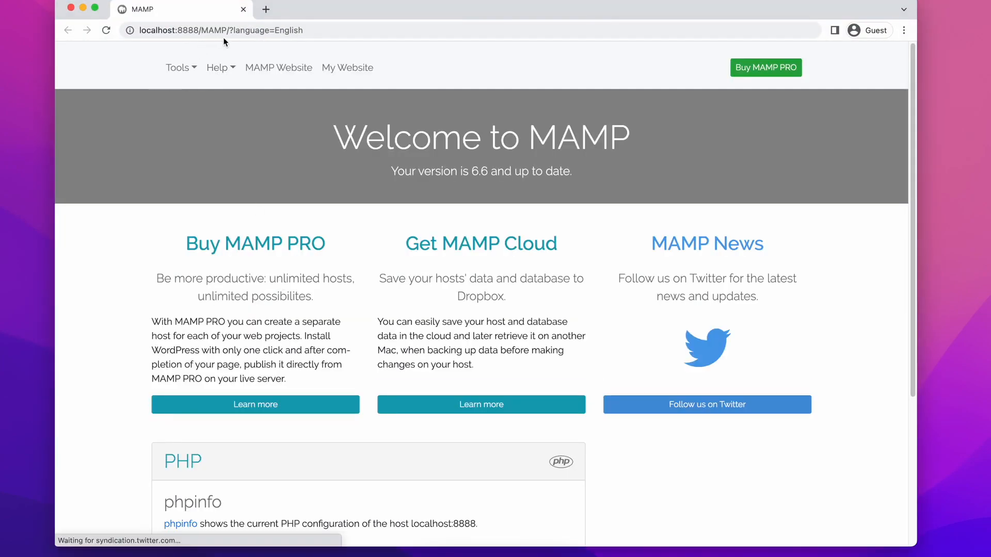
# - Open the local WordPress site at localhost:8888/wp
pyautogui.doubleClick(203, 33)
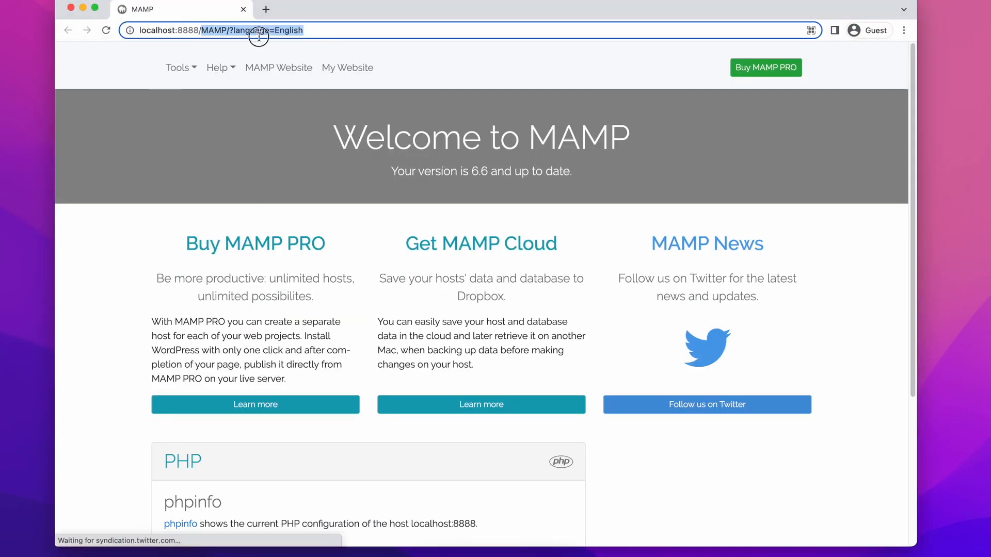
pyautogui.moveTo(203, 33); pyautogui.dragTo(330, 60)
pyautogui.press('BackSpace')
pyautogui.write('wp')
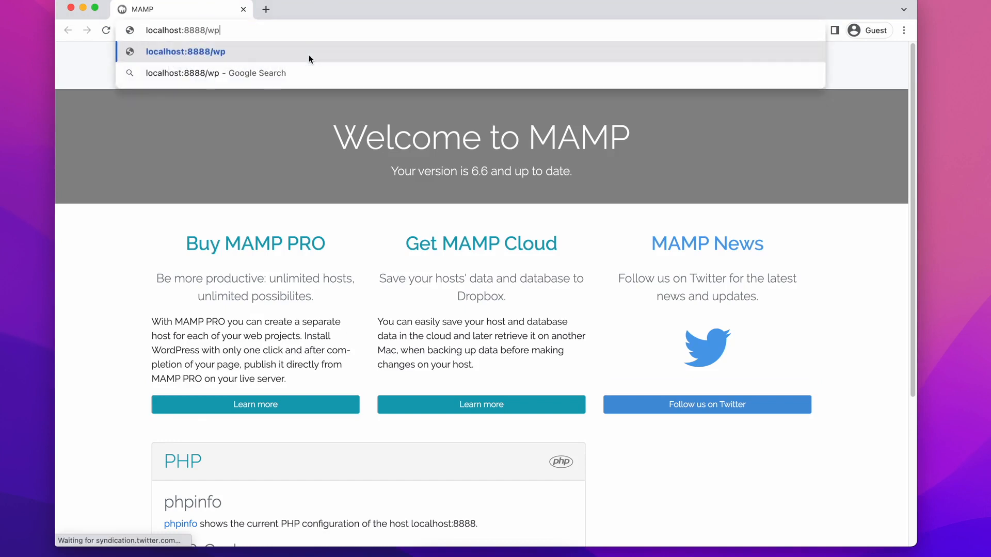
pyautogui.press('Return')
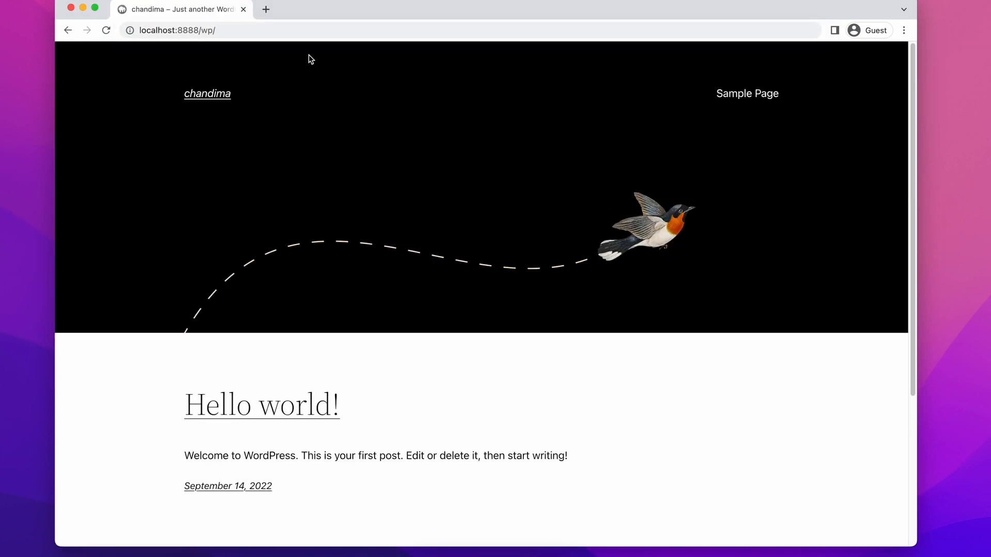
# - Go to the WordPress login page at localhost:8888/wp/login
pyautogui.click(291, 24)
pyautogui.click(291, 23)
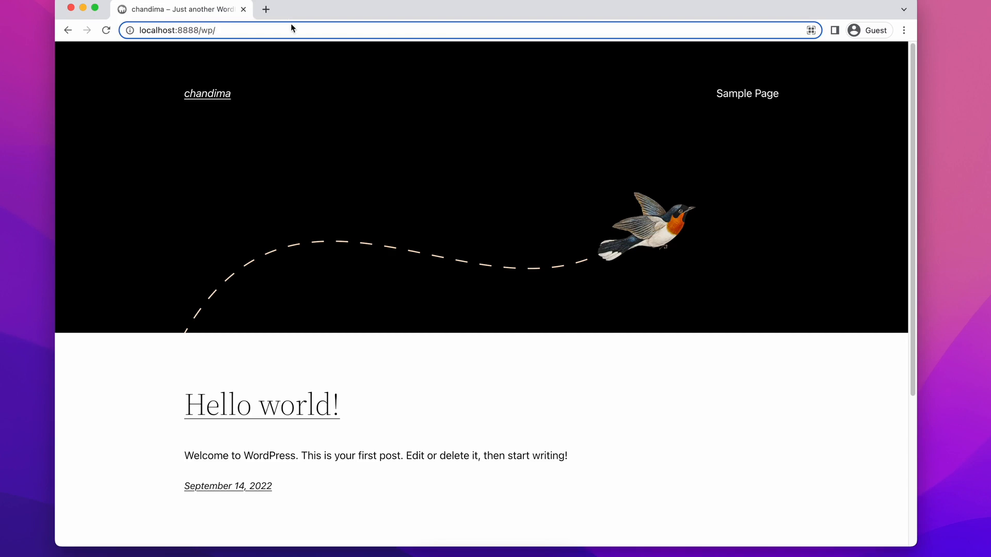
pyautogui.write('login')
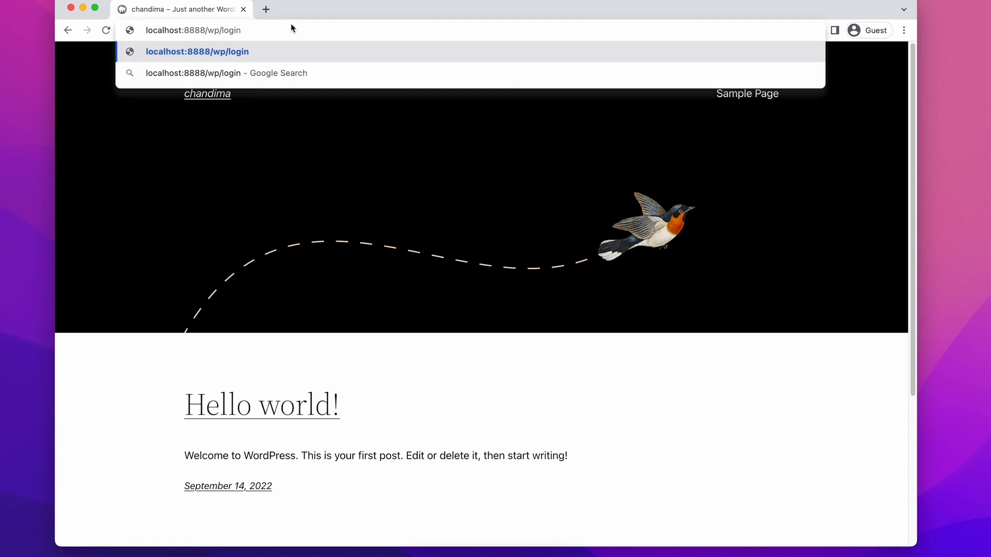
pyautogui.press('Return')
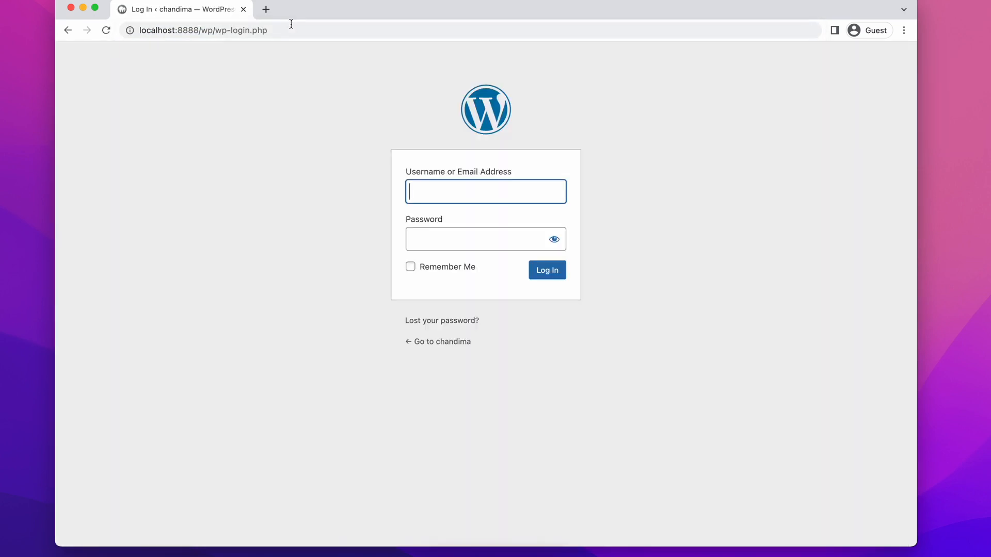
# - Log in to WordPress with the account username and password
pyautogui.write('chandima')
pyautogui.press('Tab')
pyautogui.write('•••••••••')
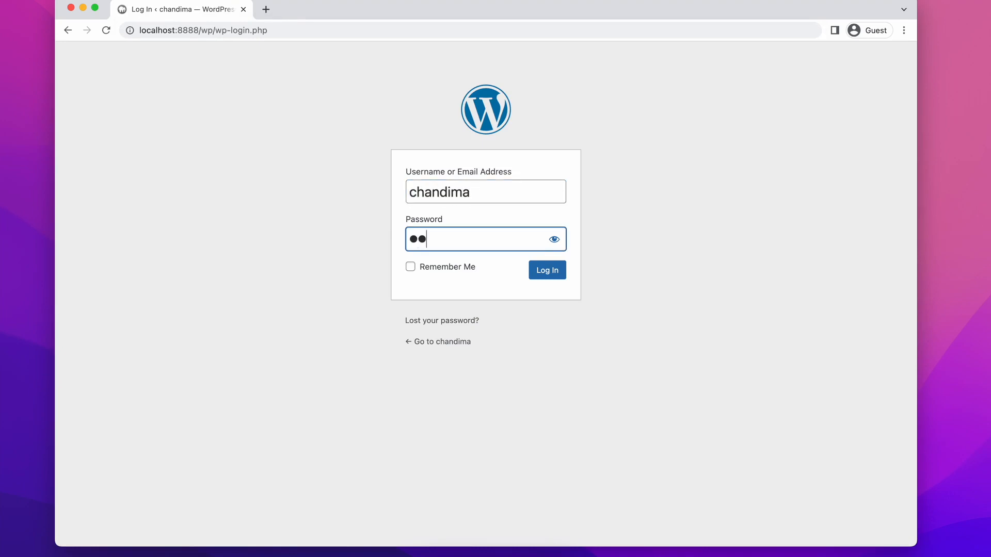
pyautogui.press('Return')
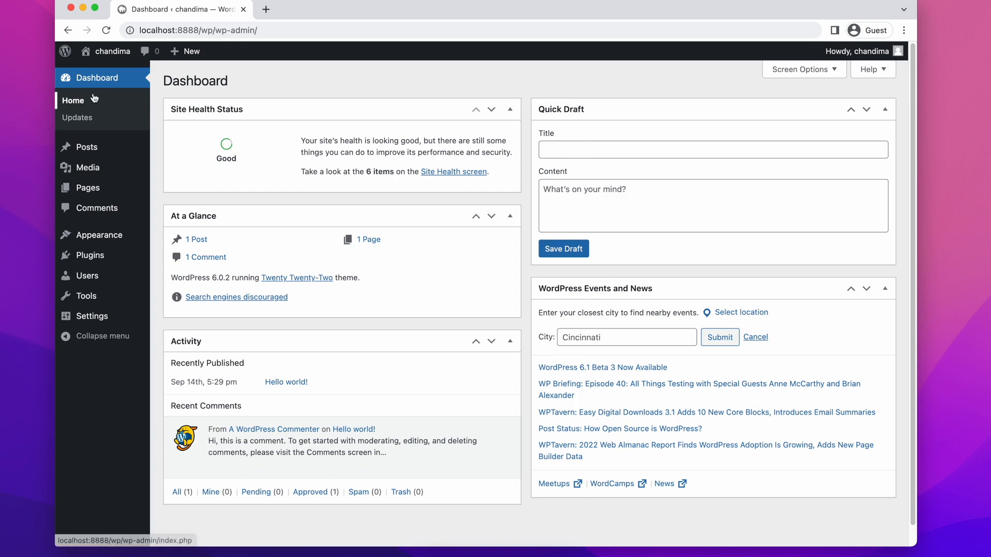
# - Hide the Site Health Status, At a Glance, Activity, Quick Draft and WordPress Events and News boxes through the dashboard's screen options
pyautogui.click(805, 72)
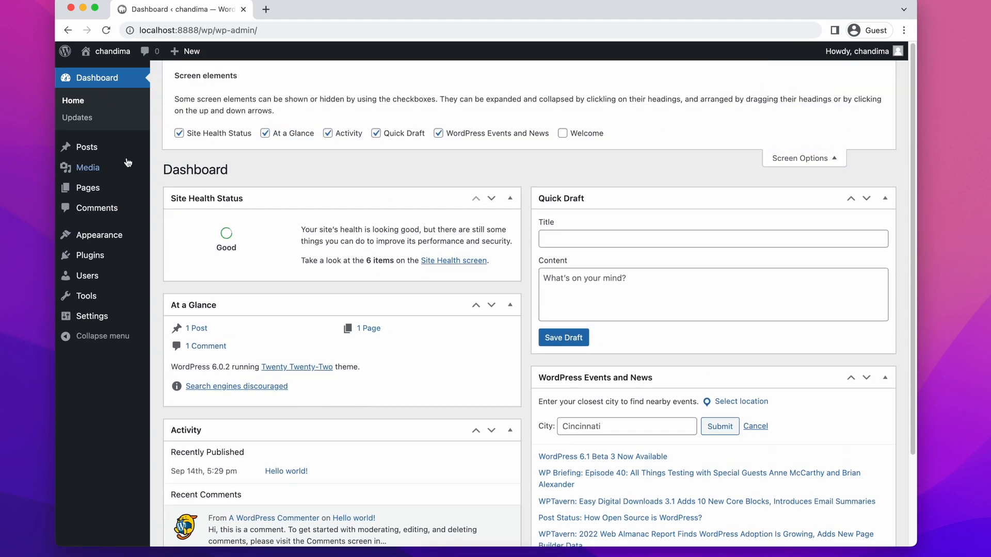
pyautogui.click(220, 135)
pyautogui.click(271, 133)
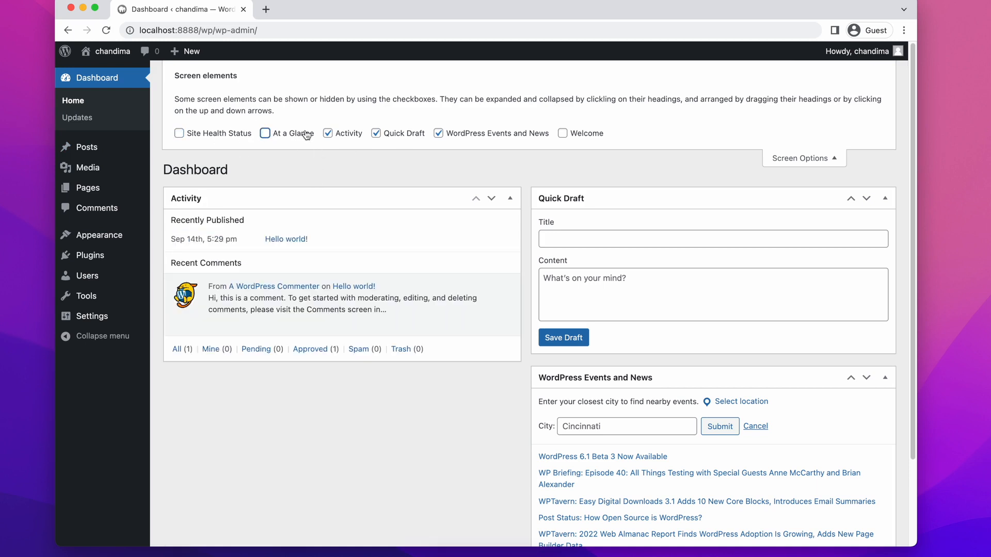
pyautogui.click(336, 137)
pyautogui.click(414, 137)
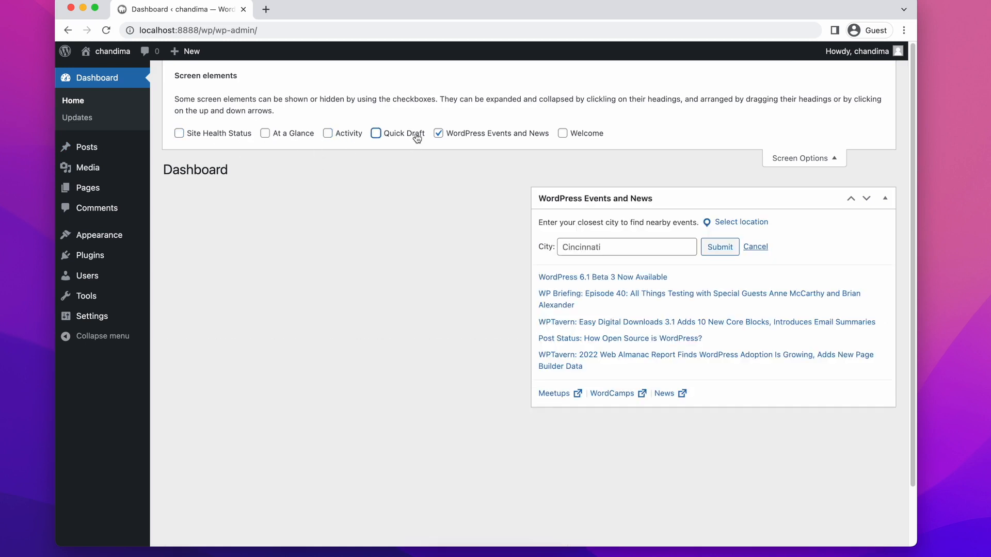
pyautogui.click(449, 135)
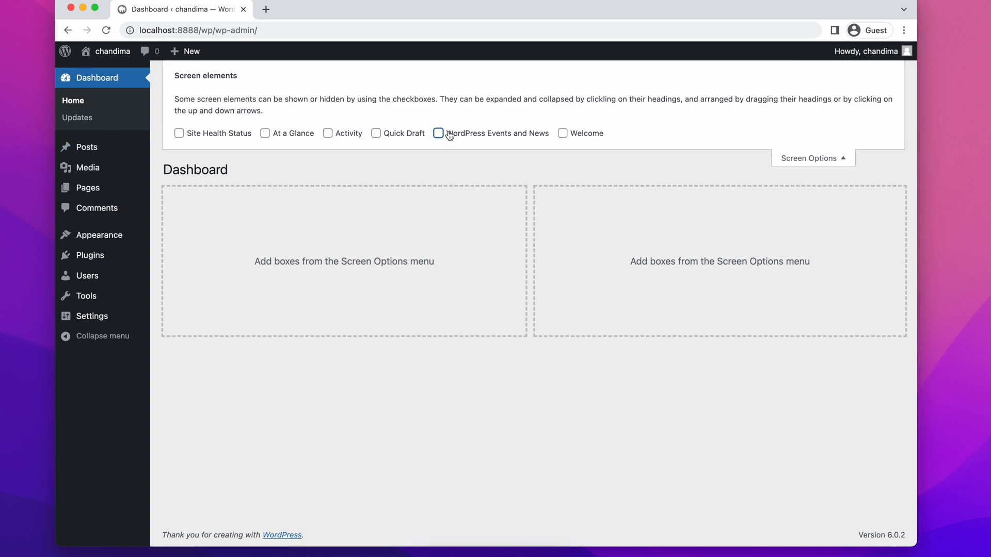
# - Show the At a Glance and Site Health Status boxes on the dashboard again, leaving Activity hidden
pyautogui.click(287, 135)
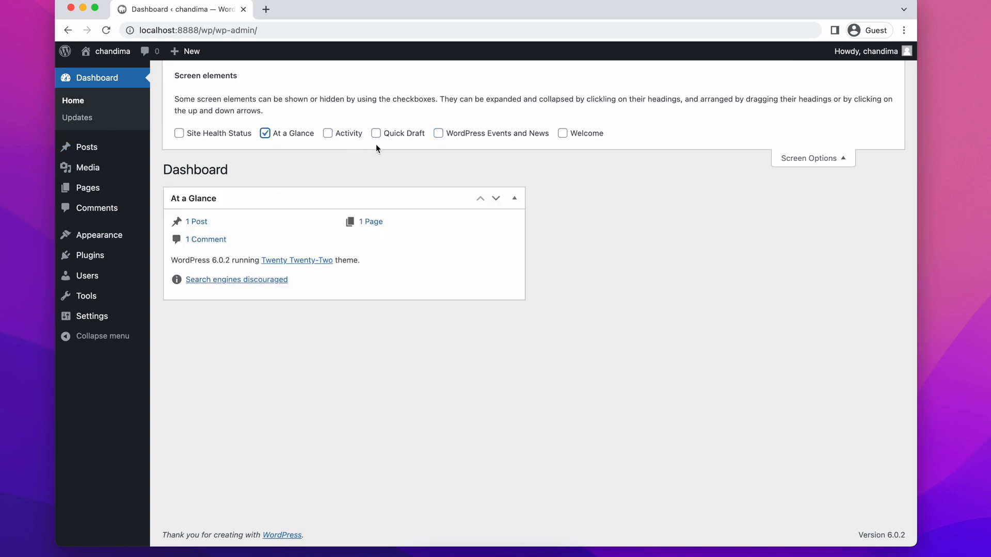
pyautogui.click(354, 139)
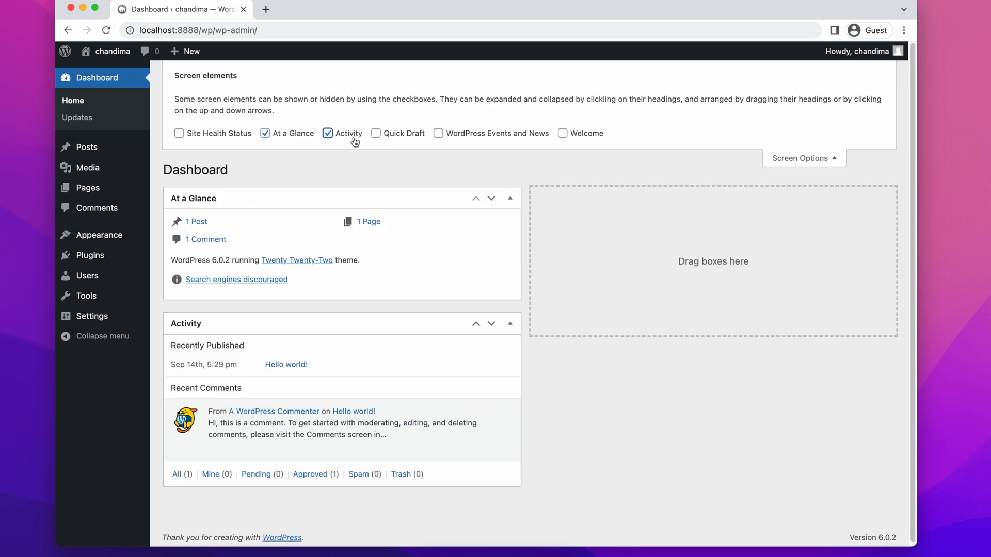
pyautogui.click(354, 138)
pyautogui.click(232, 135)
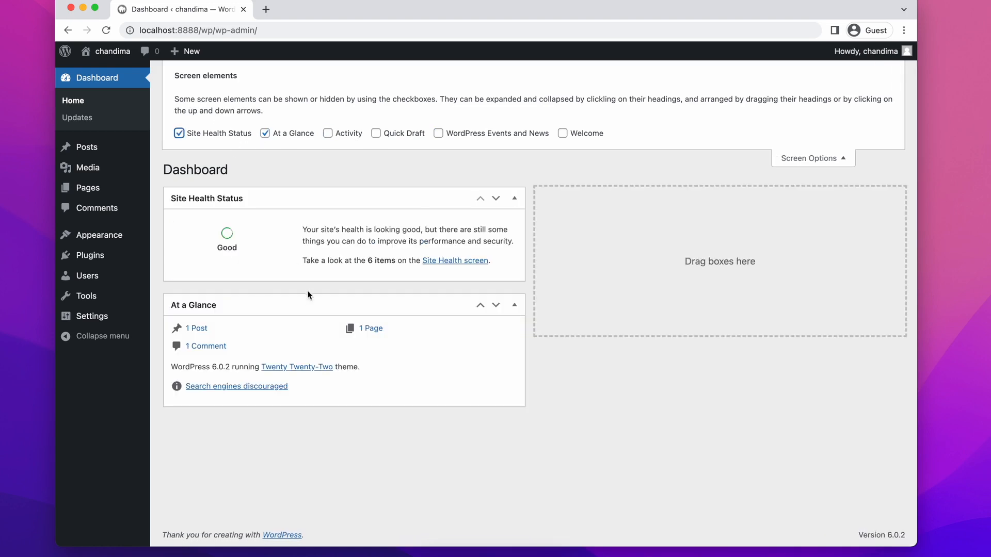
# - Move the At a Glance box into the dashboard's empty second column and close the screen options
pyautogui.moveTo(301, 309); pyautogui.dragTo(766, 236)
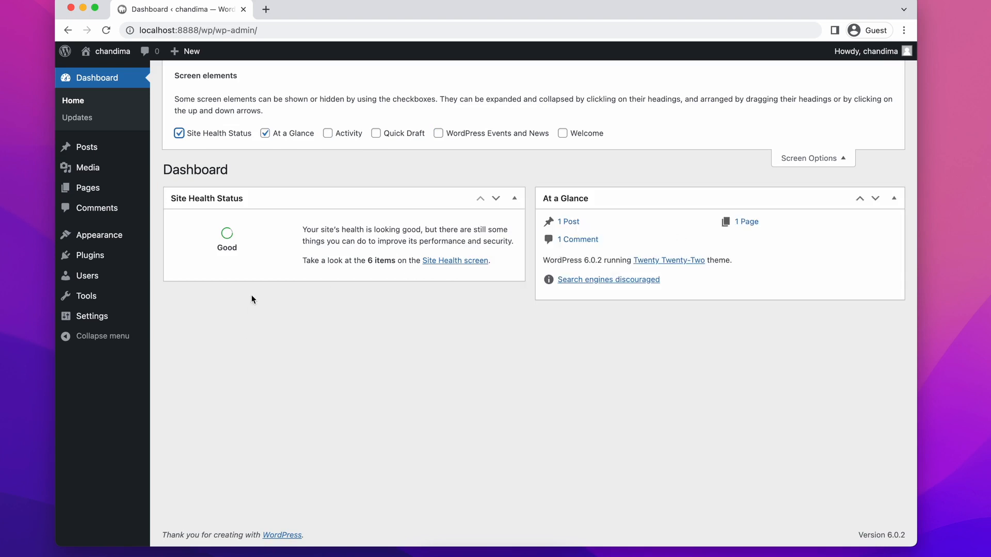
pyautogui.click(824, 162)
pyautogui.click(494, 387)
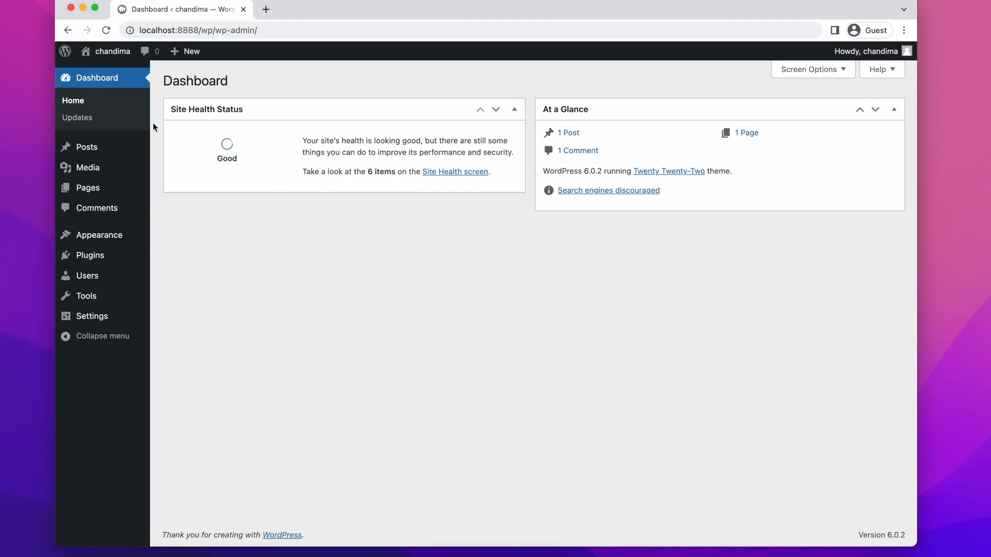
# - Review the WordPress updates page, and open the list of all posts to examine the Hello world! post's row actions
pyautogui.click(86, 118)
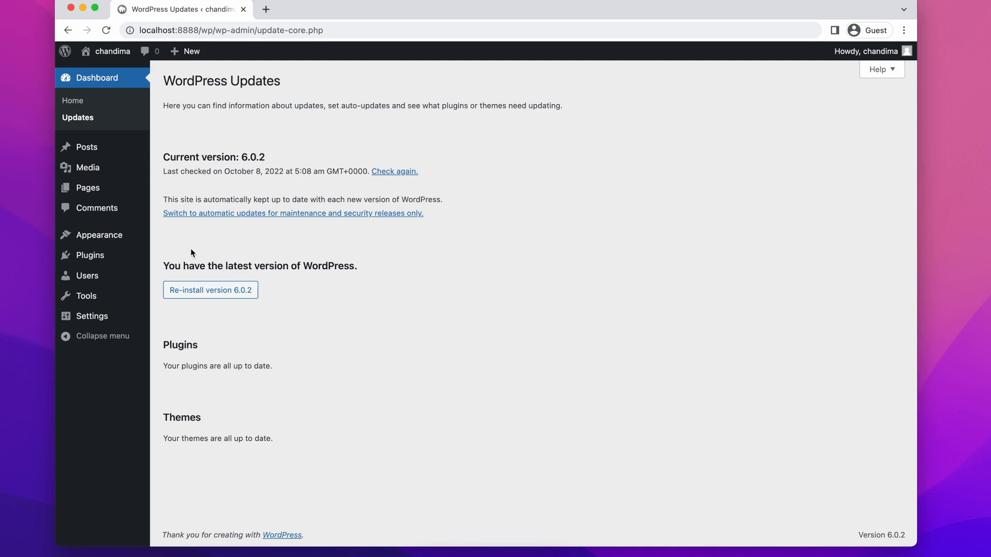
pyautogui.click(95, 148)
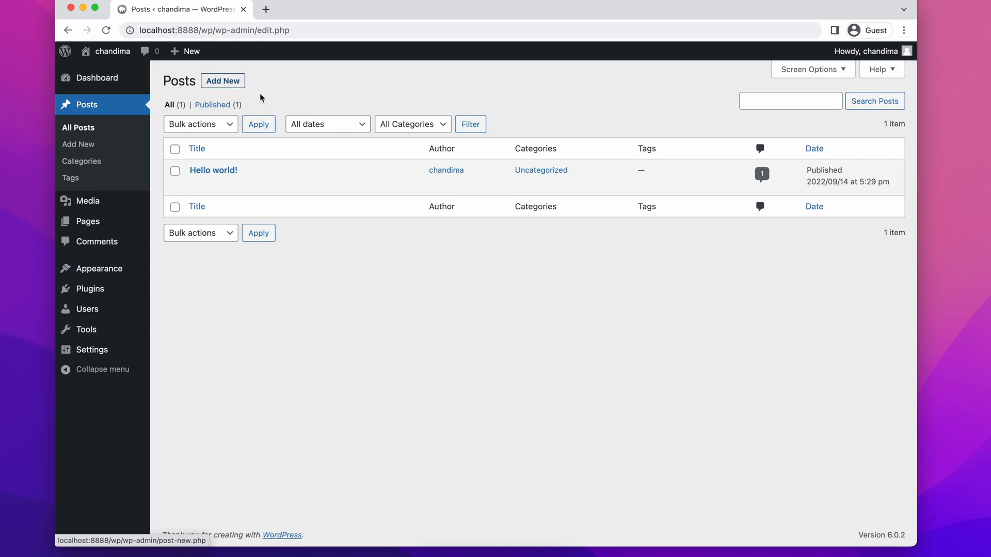
pyautogui.moveTo(250, 155)
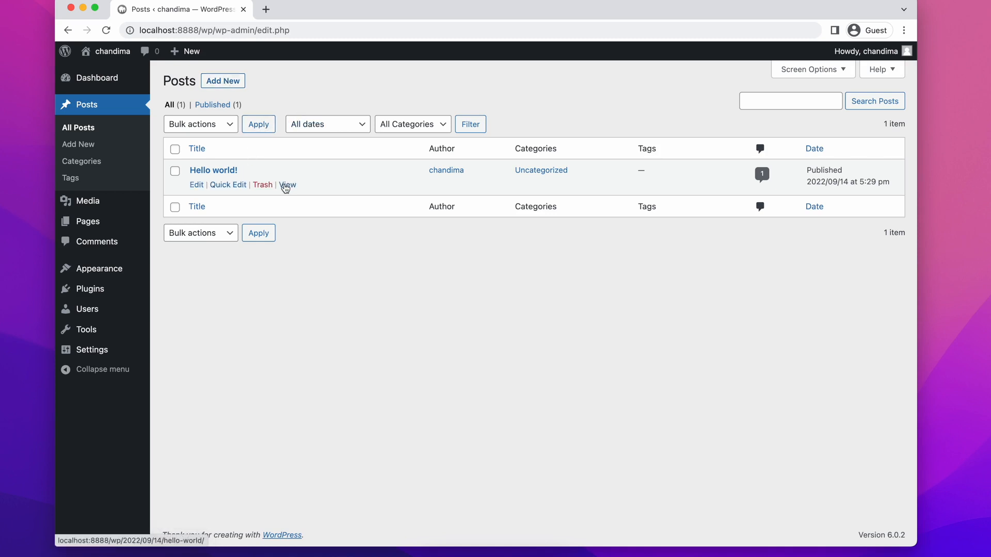
pyautogui.moveTo(196, 185)
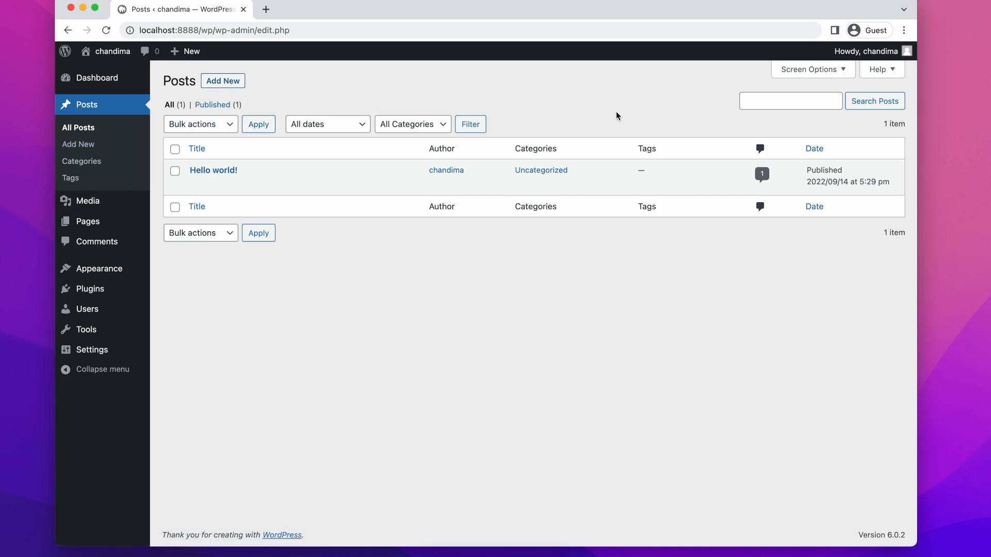
# - In the posts list's screen options, toggle the Author and Categories columns off and on, and hide the Tags and Comments columns
pyautogui.click(806, 71)
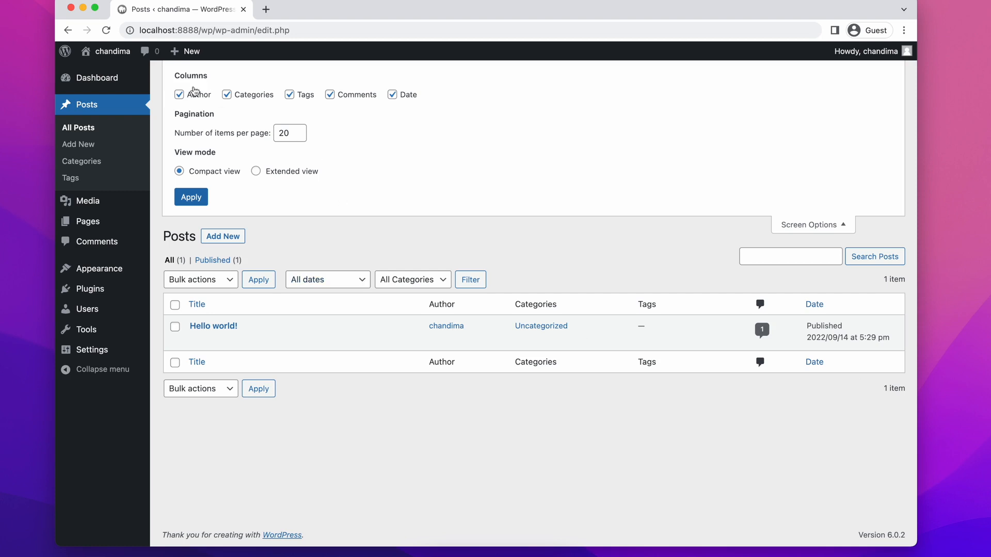
pyautogui.click(194, 97)
pyautogui.click(194, 97)
pyautogui.click(240, 96)
pyautogui.click(240, 96)
pyautogui.click(180, 96)
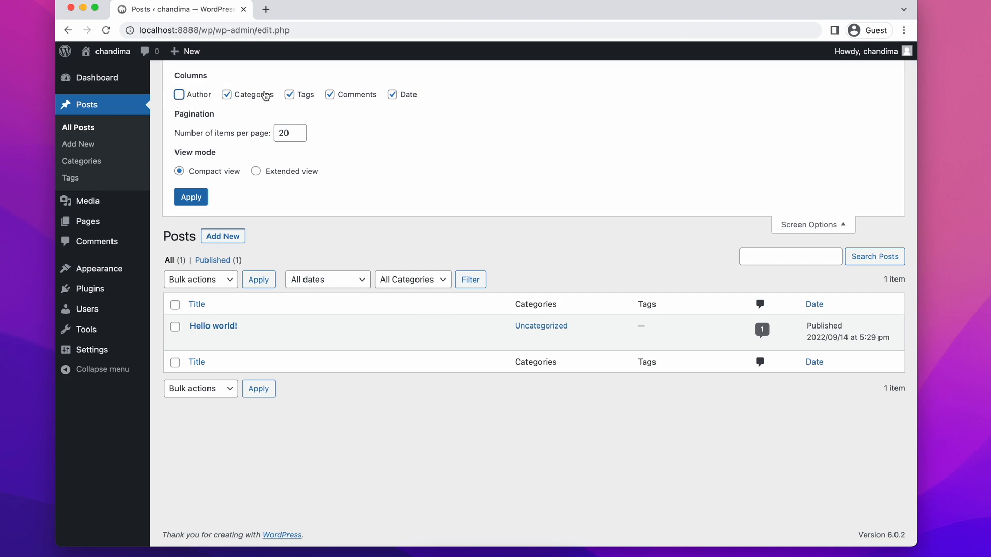
pyautogui.click(178, 95)
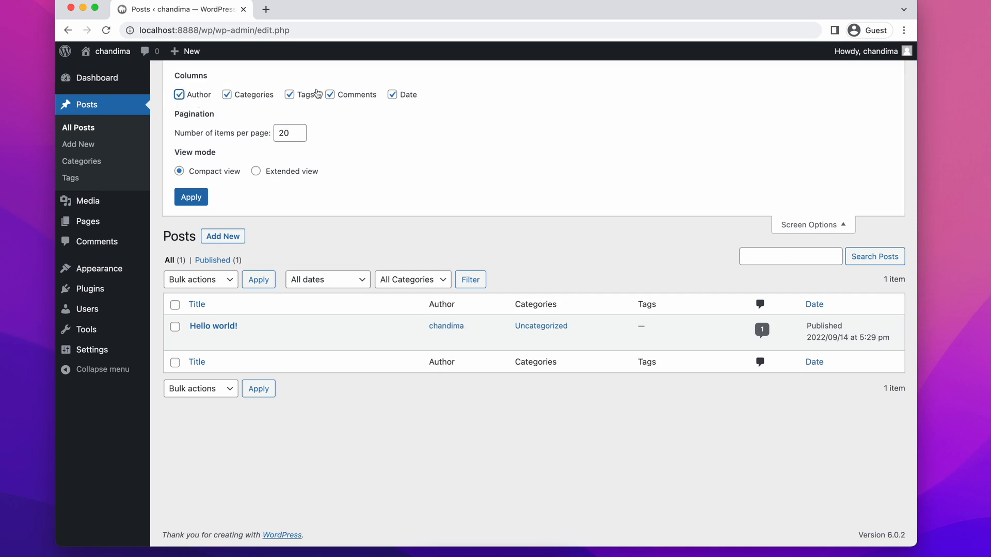
pyautogui.click(301, 97)
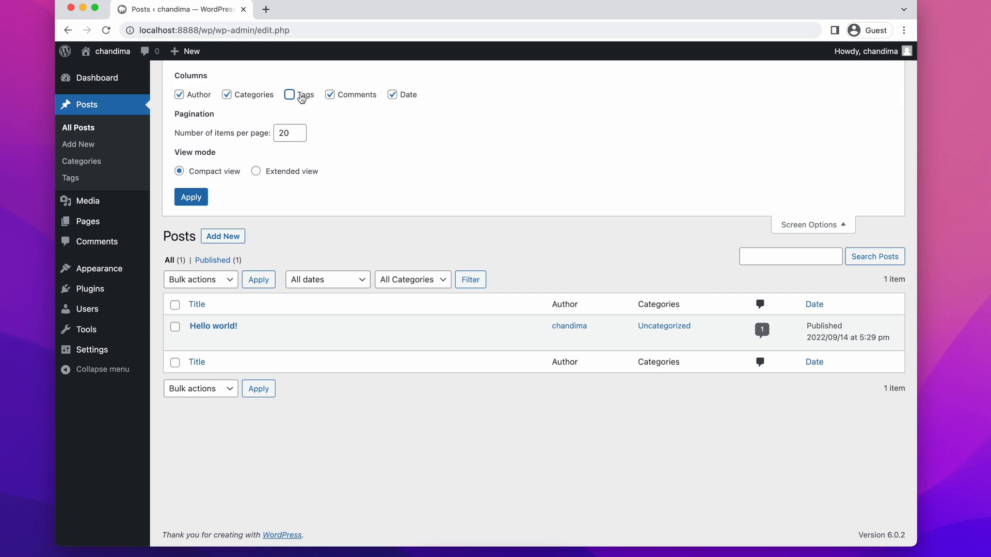
pyautogui.click(348, 95)
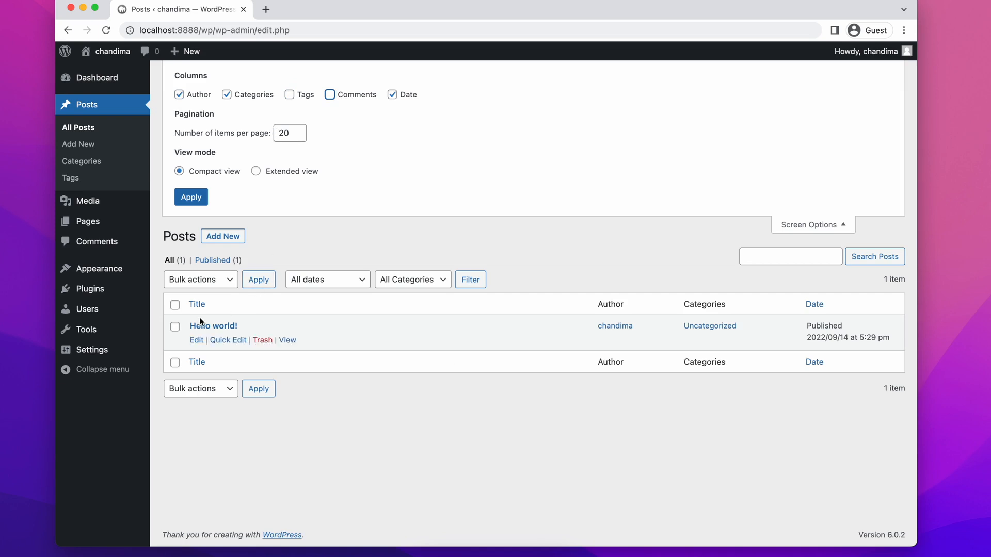
# - Set the posts list to 100 items per page in Extended view and apply the screen options
pyautogui.doubleClick(279, 130)
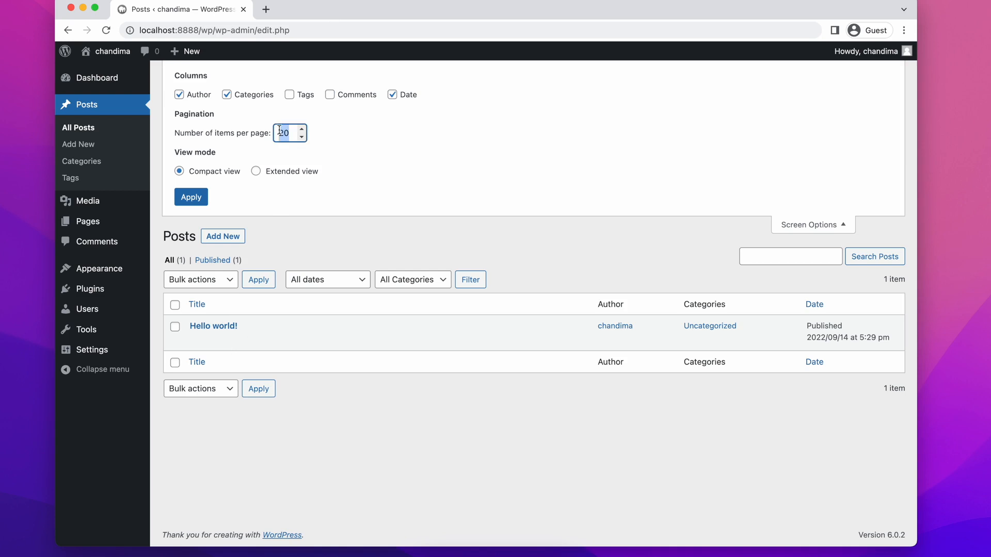
pyautogui.write('100')
pyautogui.click(255, 172)
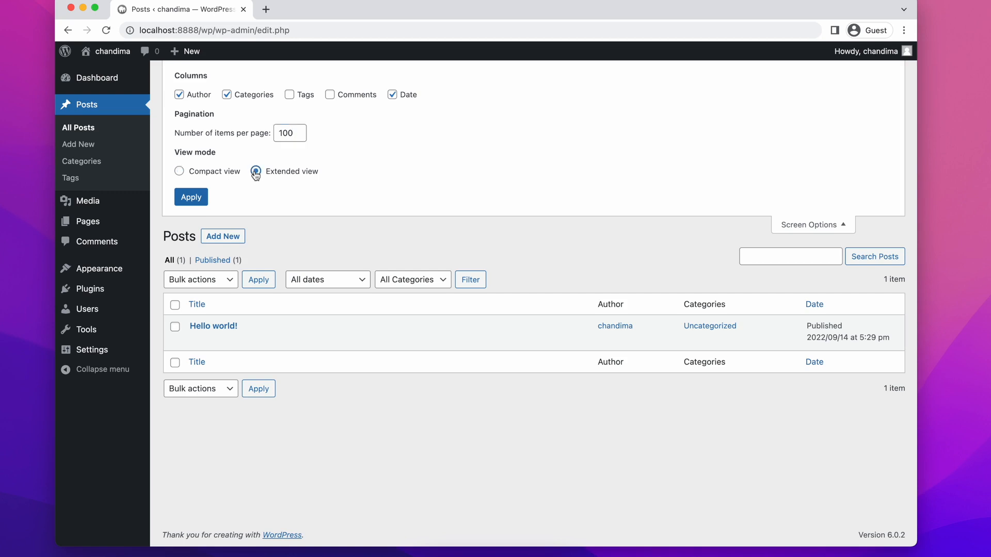
pyautogui.click(190, 198)
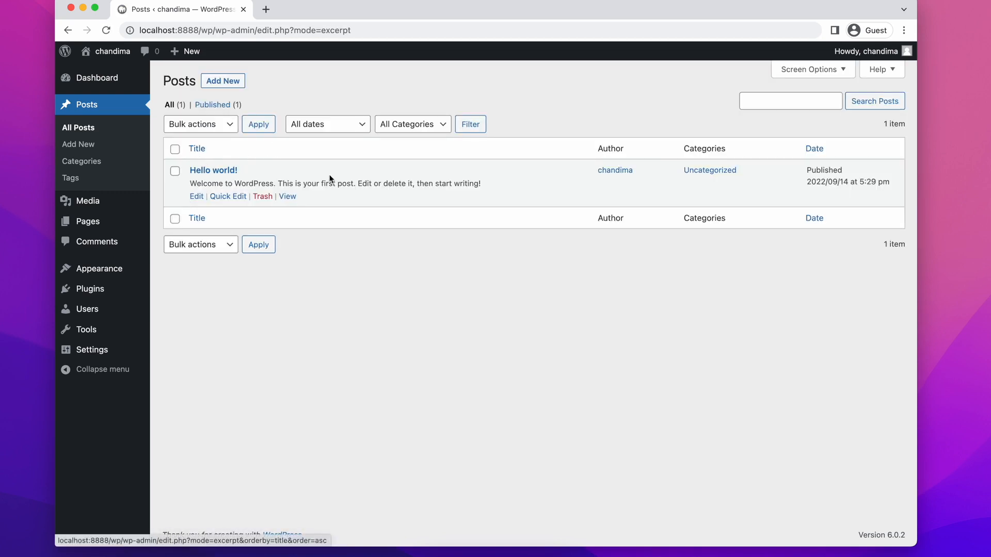
# - Switch the posts list to Compact view and apply the screen options
pyautogui.click(824, 68)
pyautogui.click(220, 171)
pyautogui.click(191, 196)
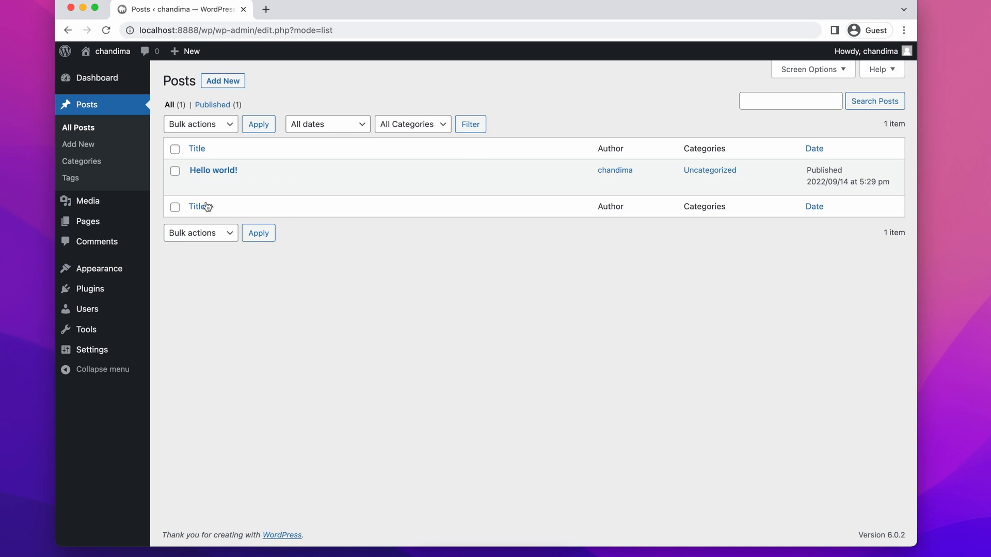
# - Filter the list to published posts and view the live Hello world! post in a new browser tab, down to its comment form
pyautogui.click(209, 106)
pyautogui.moveTo(284, 188)
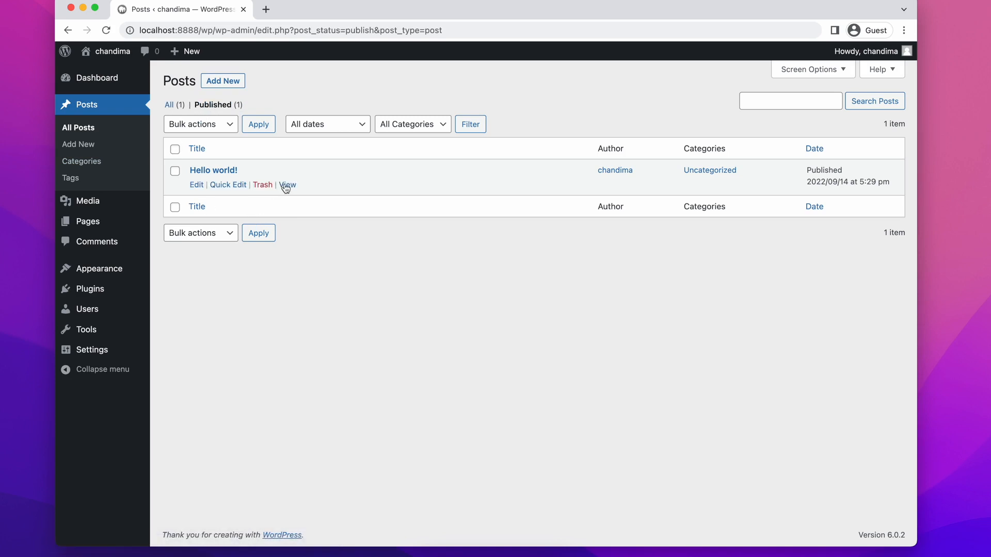
pyautogui.rightClick(286, 187)
pyautogui.click(310, 194)
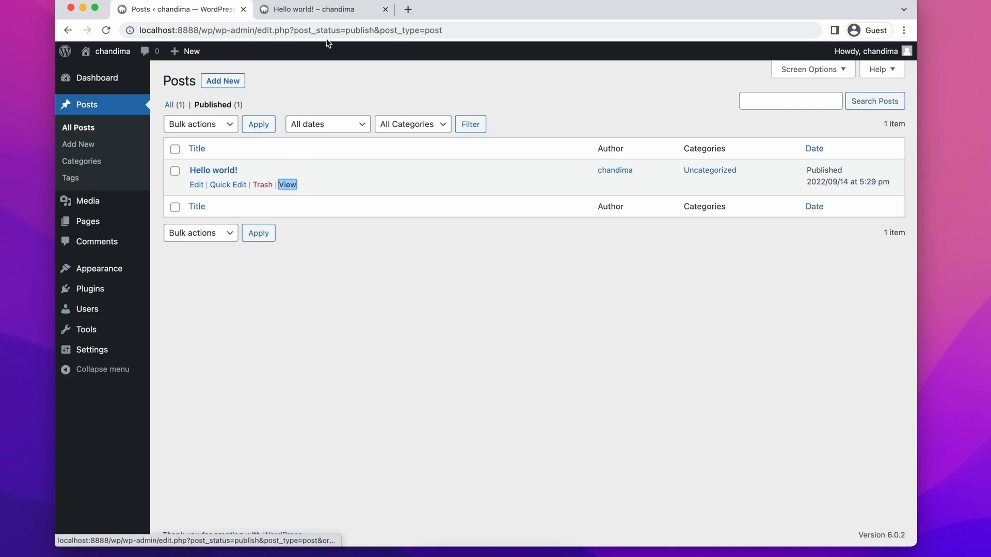
pyautogui.click(337, 11)
pyautogui.scroll(-10, 258, 161)
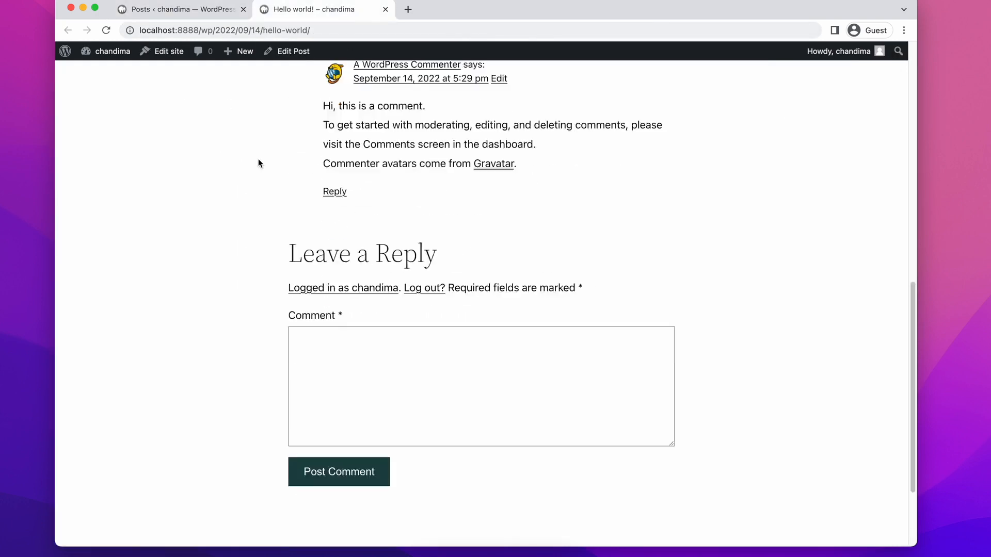
pyautogui.scroll(15, 258, 161)
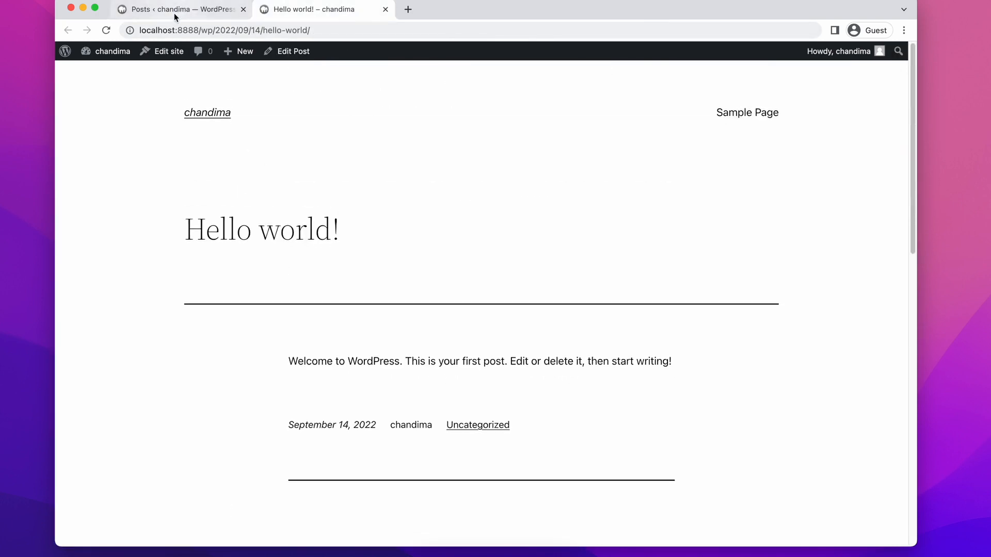
# - Return to the posts list and move the Hello world! post to the trash
pyautogui.click(176, 13)
pyautogui.click(259, 187)
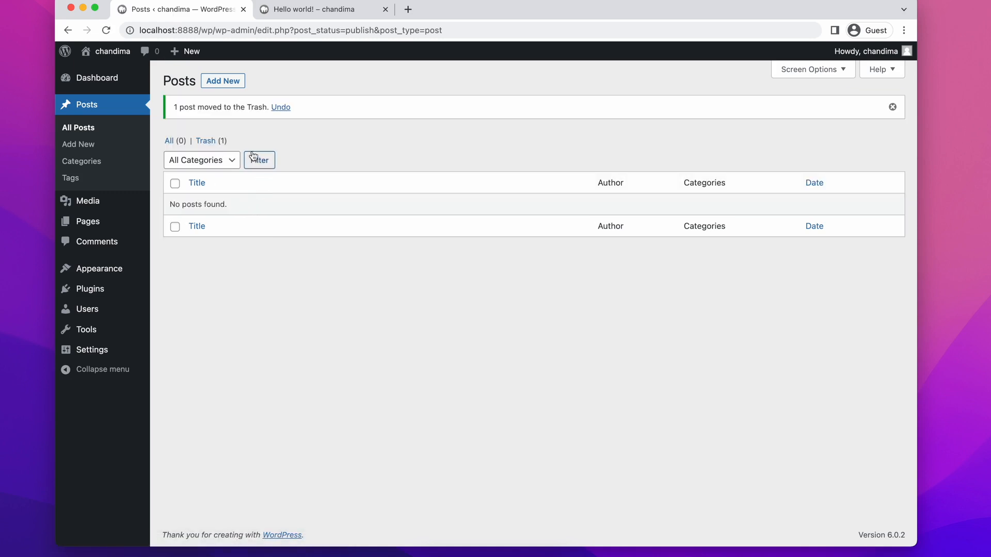
# - Restore the Hello world! post from the trash and list the draft posts
pyautogui.click(216, 146)
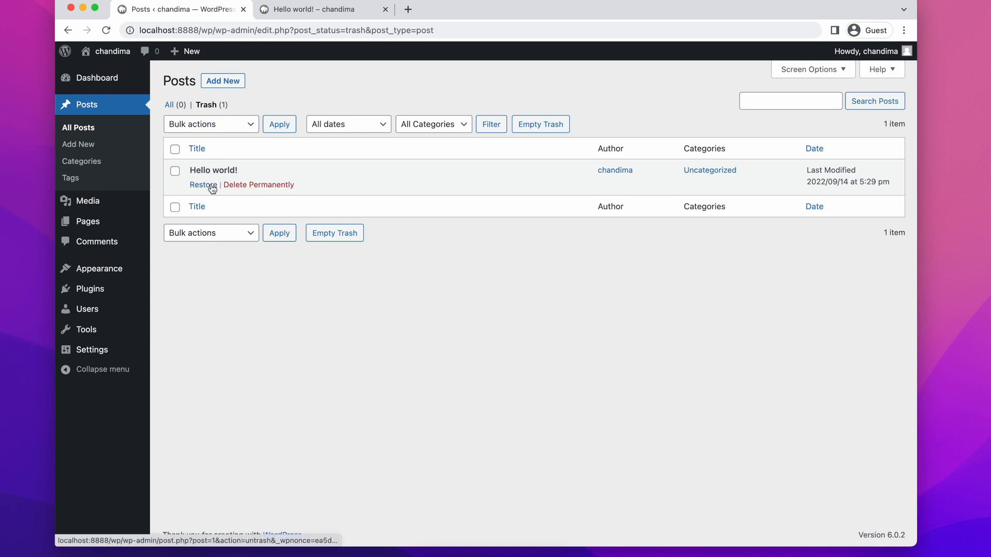
pyautogui.click(210, 185)
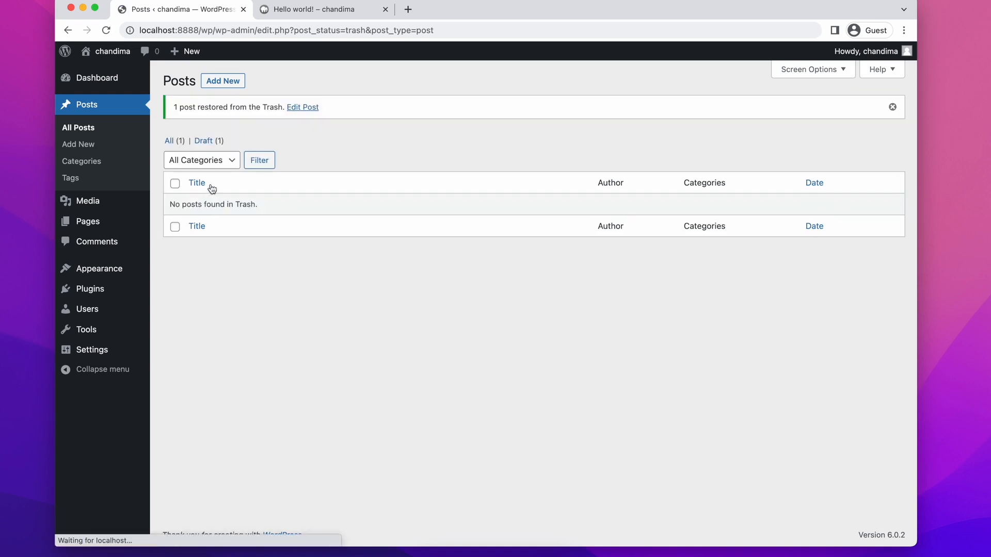
pyautogui.click(201, 147)
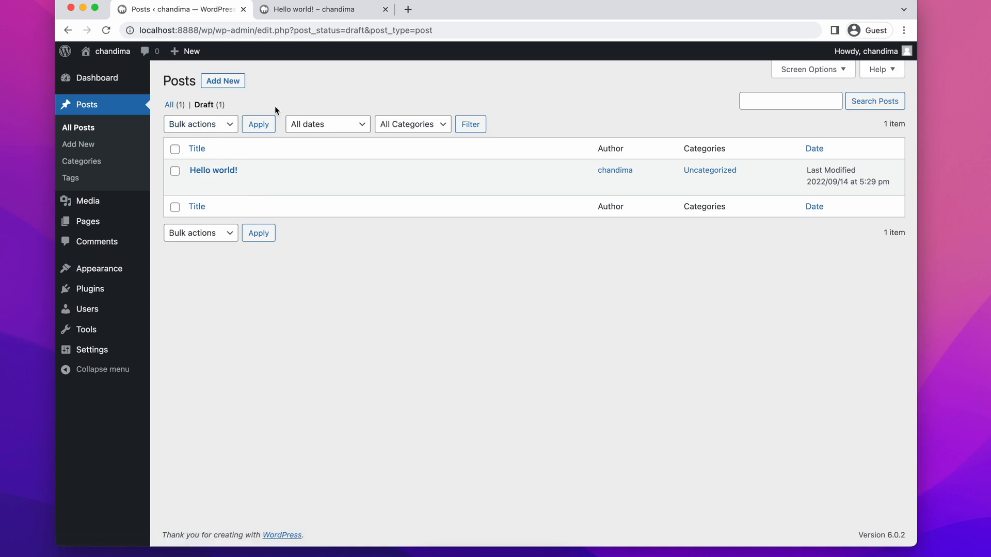
# - Move the Hello world! draft to the trash, check the trashed posts, and return to the list of all posts
pyautogui.click(268, 184)
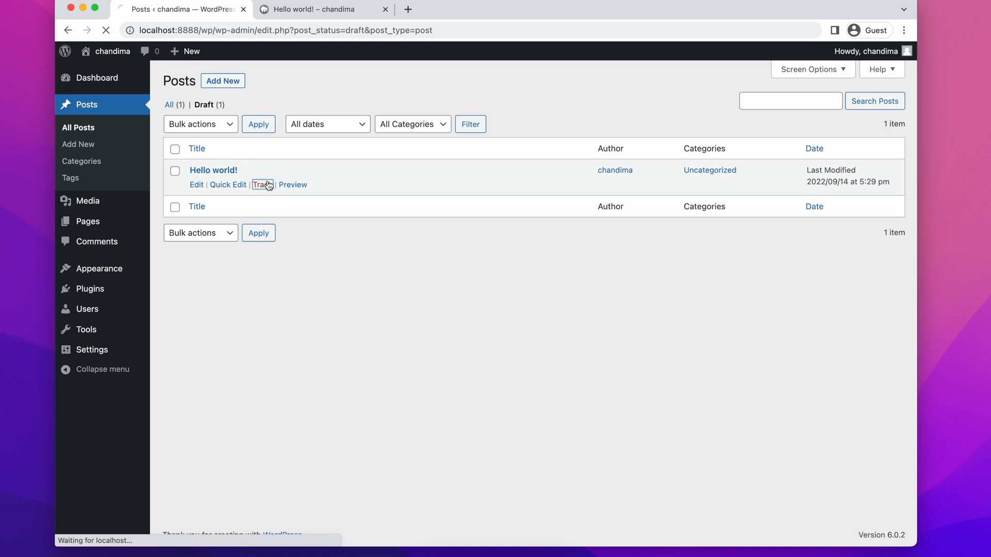
pyautogui.click(202, 141)
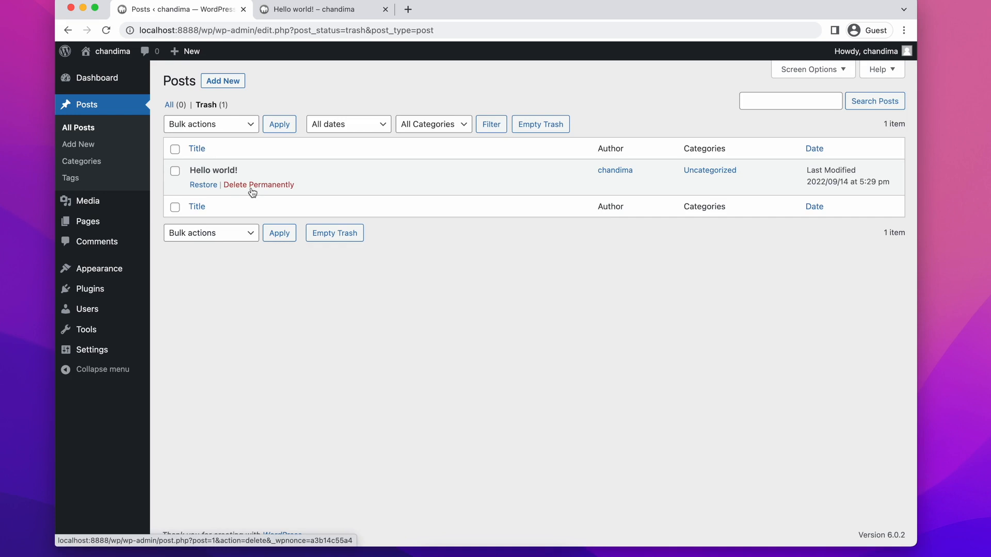
pyautogui.click(170, 106)
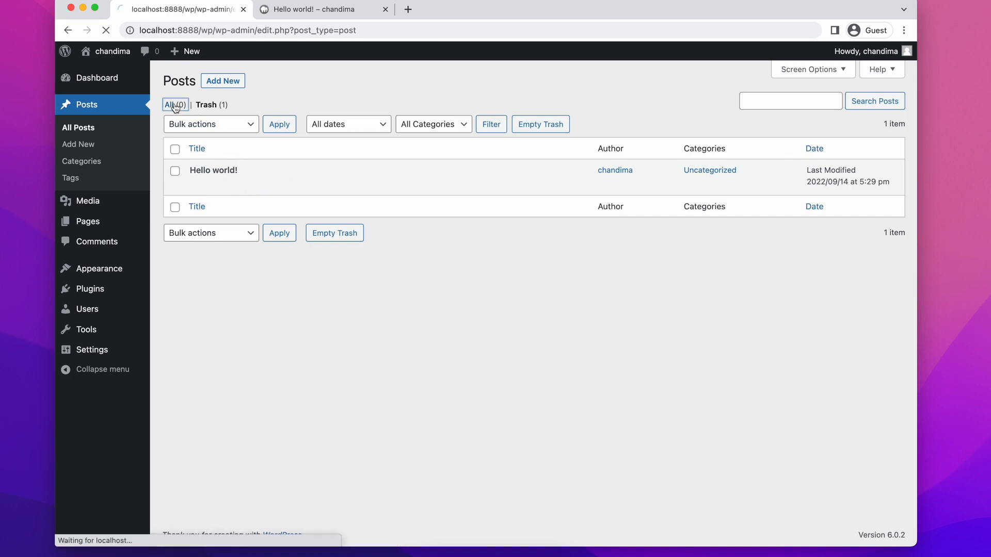
# - Restore the Hello world! post from the trash and list all posts
pyautogui.click(224, 108)
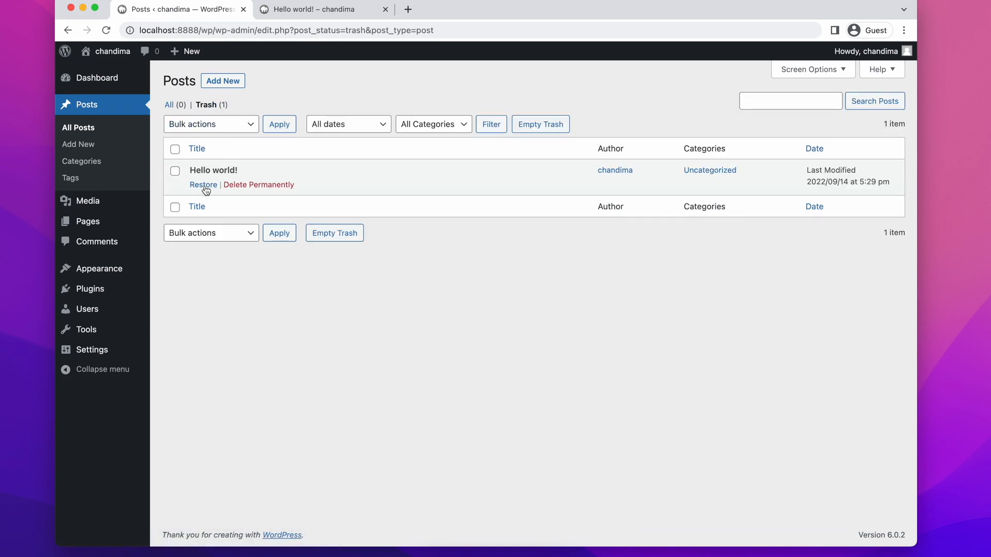
pyautogui.click(201, 189)
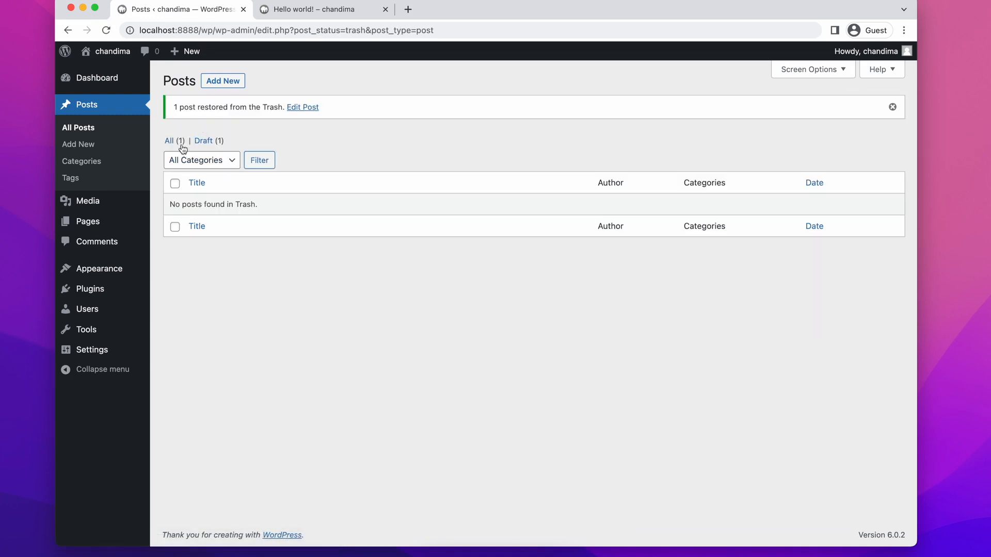
pyautogui.click(171, 141)
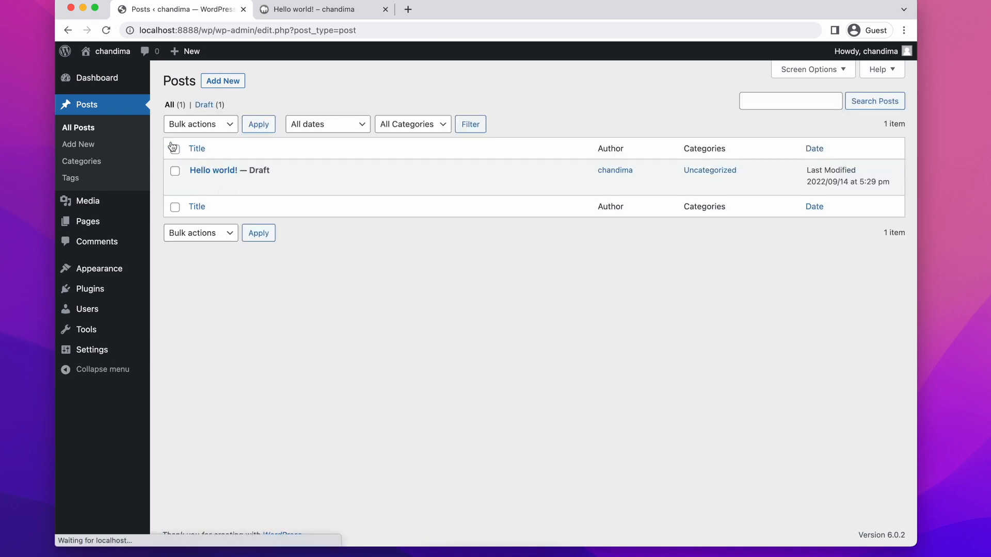
# - Select the Hello world! post and choose the Move to Trash bulk action, but clear the selection without applying it
pyautogui.click(226, 129)
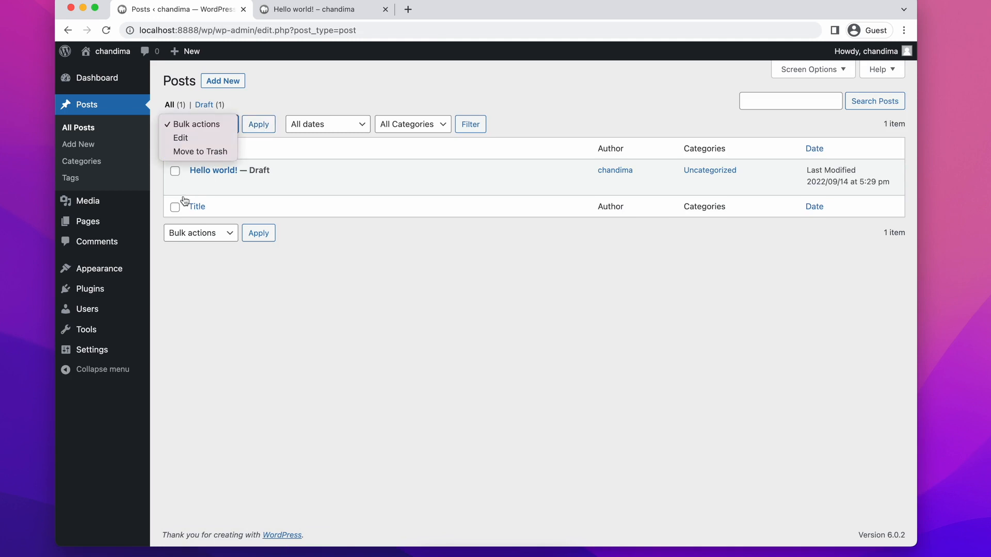
pyautogui.click(424, 381)
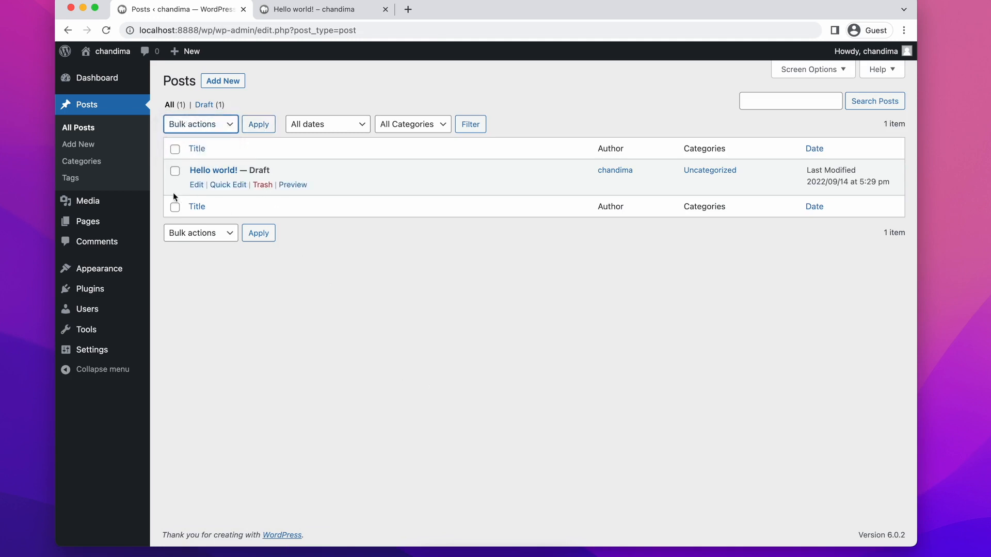
pyautogui.click(176, 174)
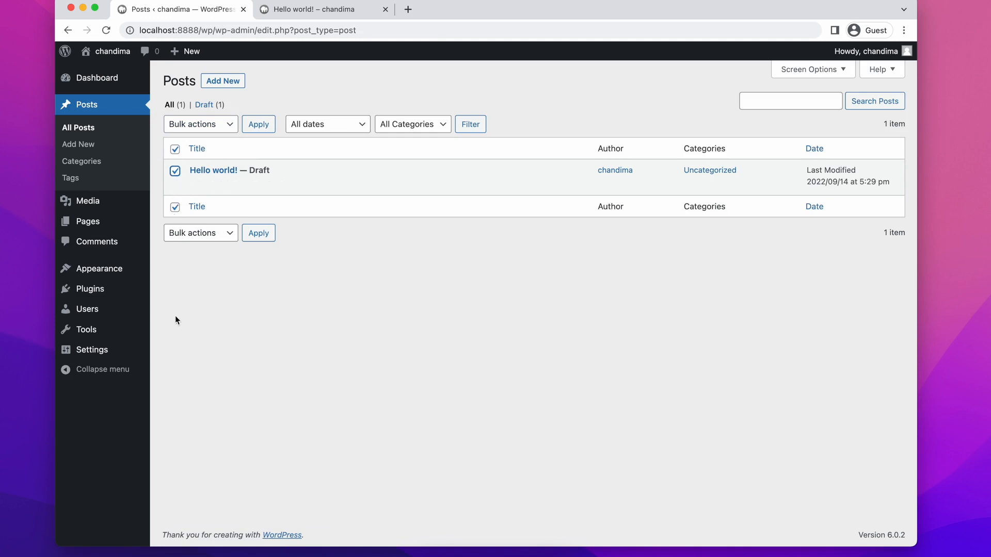
pyautogui.click(190, 128)
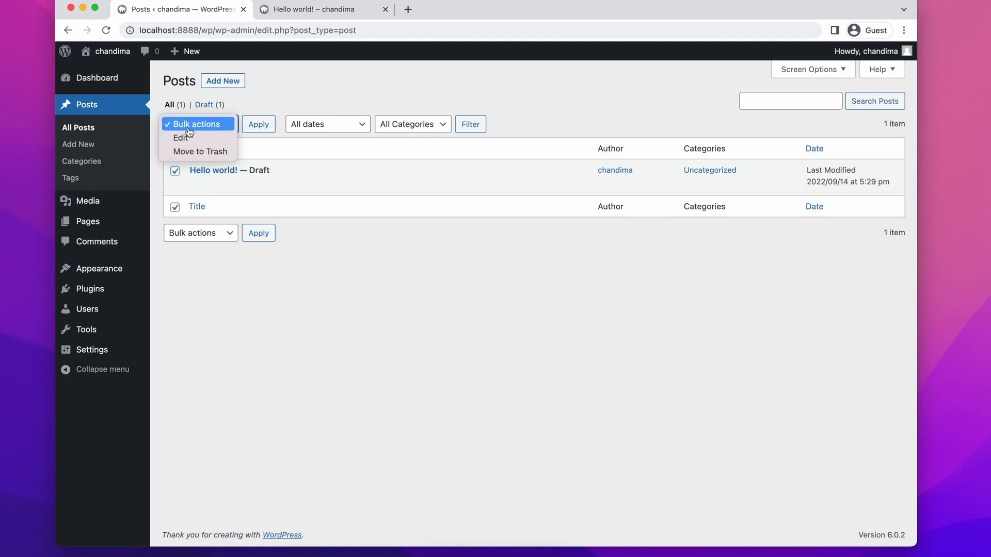
pyautogui.click(187, 151)
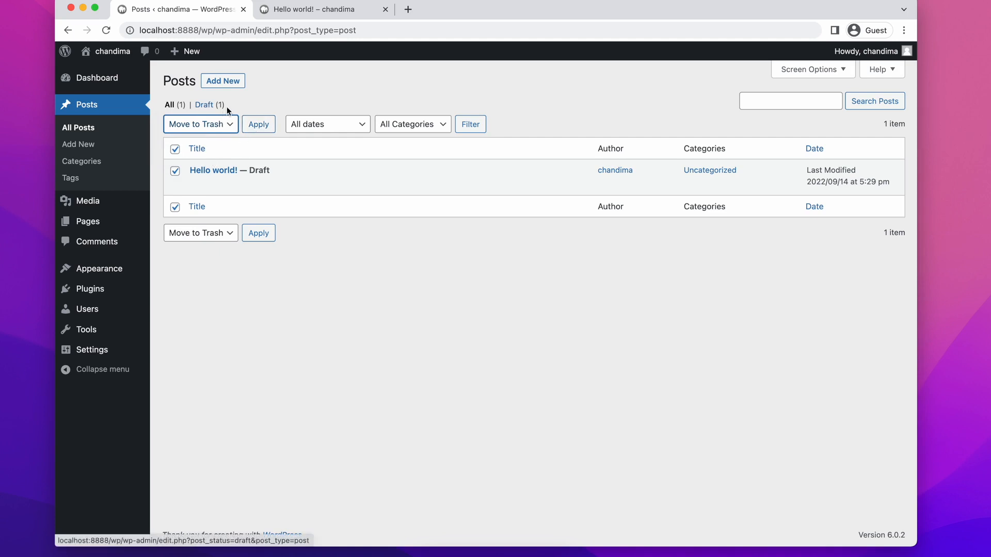
pyautogui.click(175, 150)
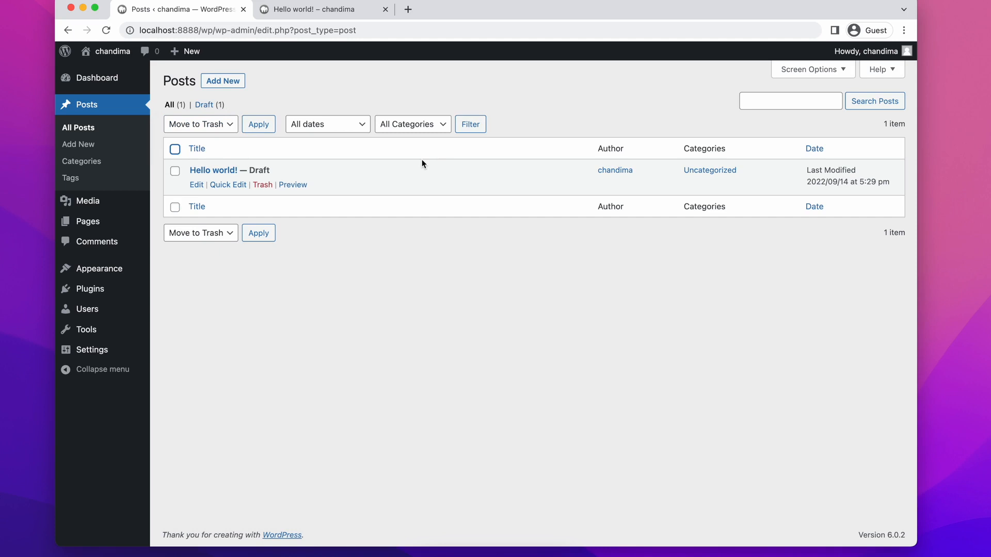
# - Open the Hello world! post for quick editing and compare its slug with the address of the live post
pyautogui.click(222, 185)
pyautogui.tripleClick(222, 188)
pyautogui.tripleClick(239, 187)
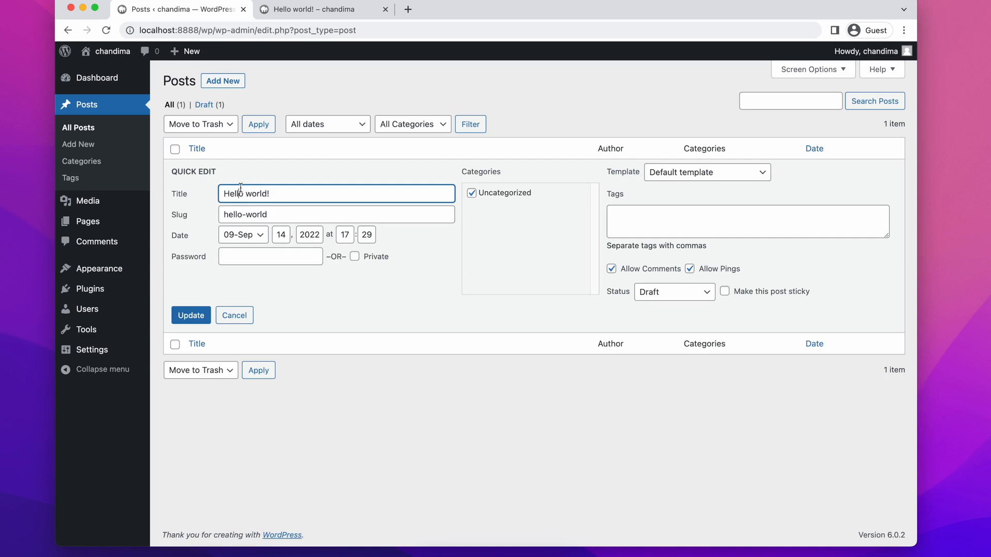
pyautogui.tripleClick(233, 216)
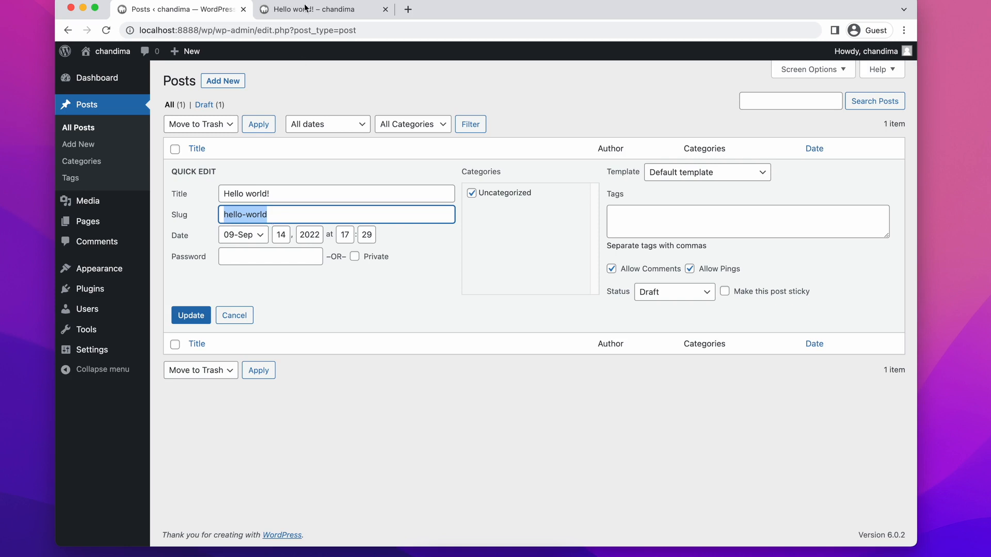
pyautogui.click(284, 11)
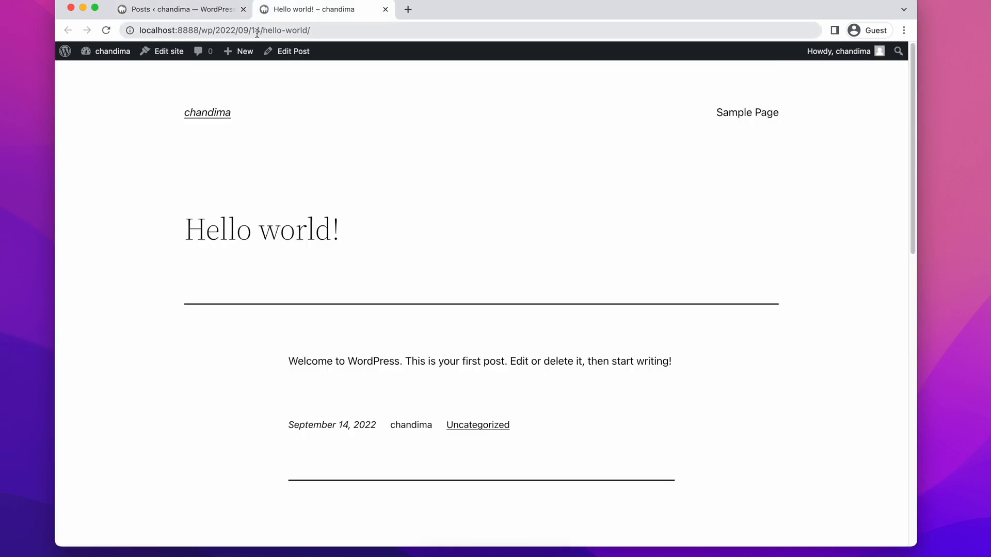
pyautogui.moveTo(263, 32); pyautogui.dragTo(327, 30)
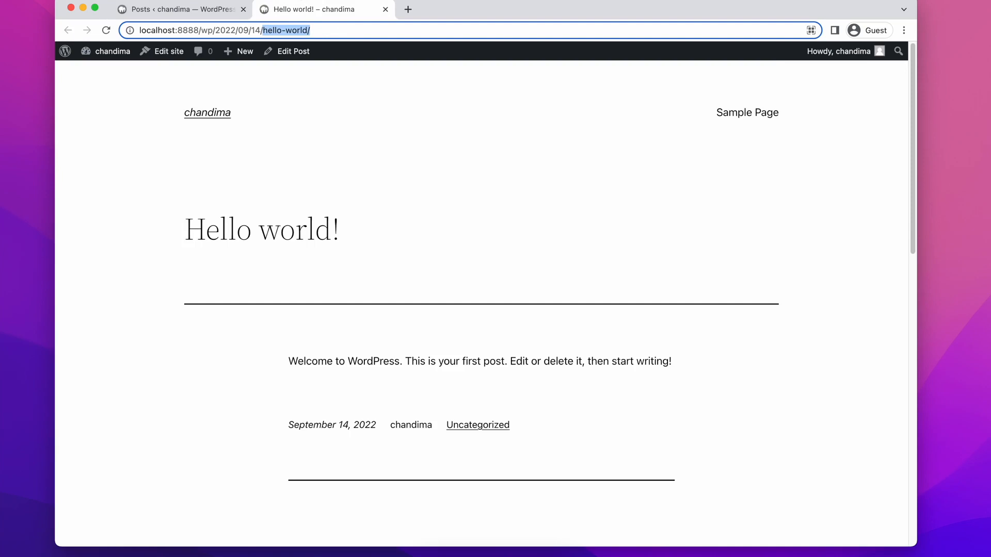
pyautogui.click(173, 9)
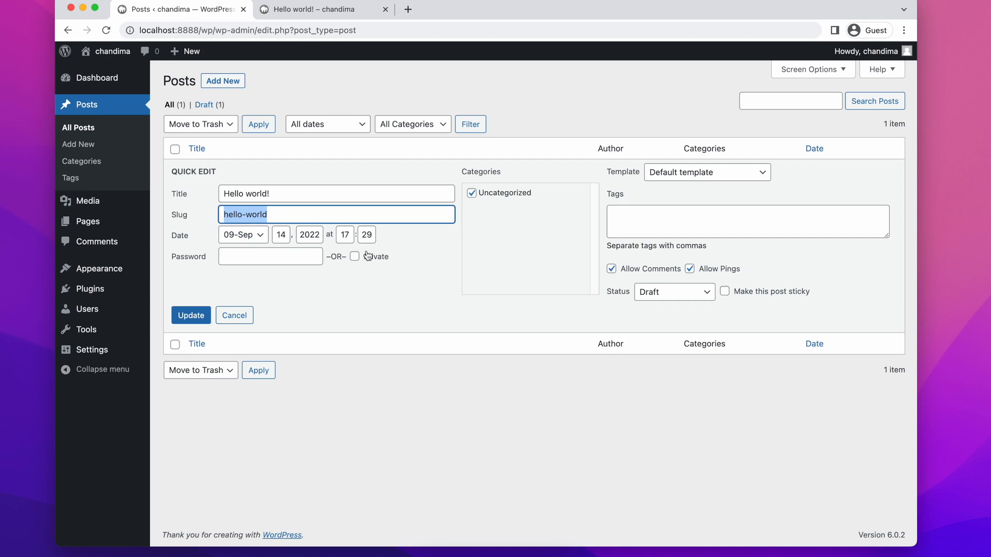
# - Disallow comments and pings for the Hello world! post in its quick edit form
pyautogui.click(304, 263)
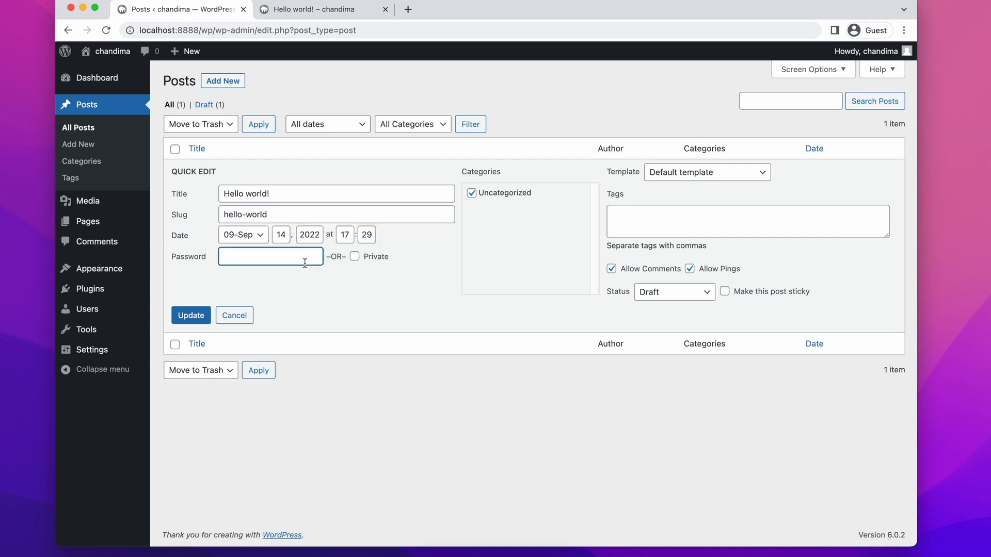
pyautogui.click(656, 270)
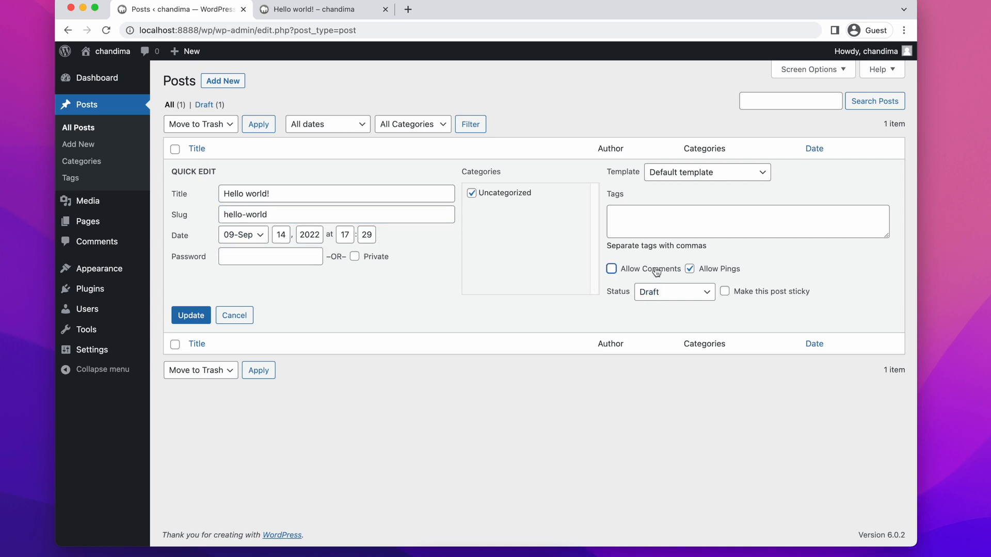
pyautogui.click(707, 270)
# - Review the status and template choices for the Hello world! post and cancel the quick edit
pyautogui.click(644, 292)
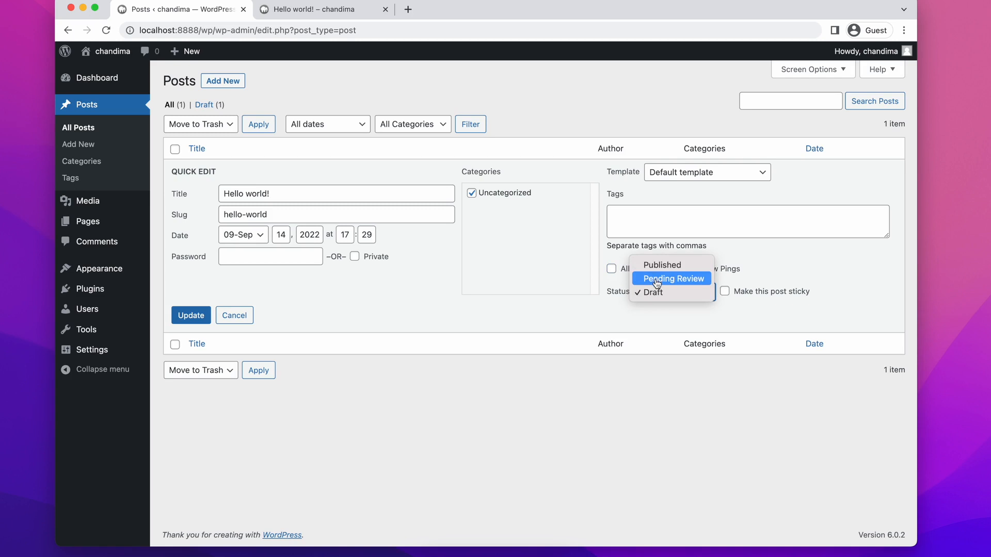
pyautogui.click(649, 319)
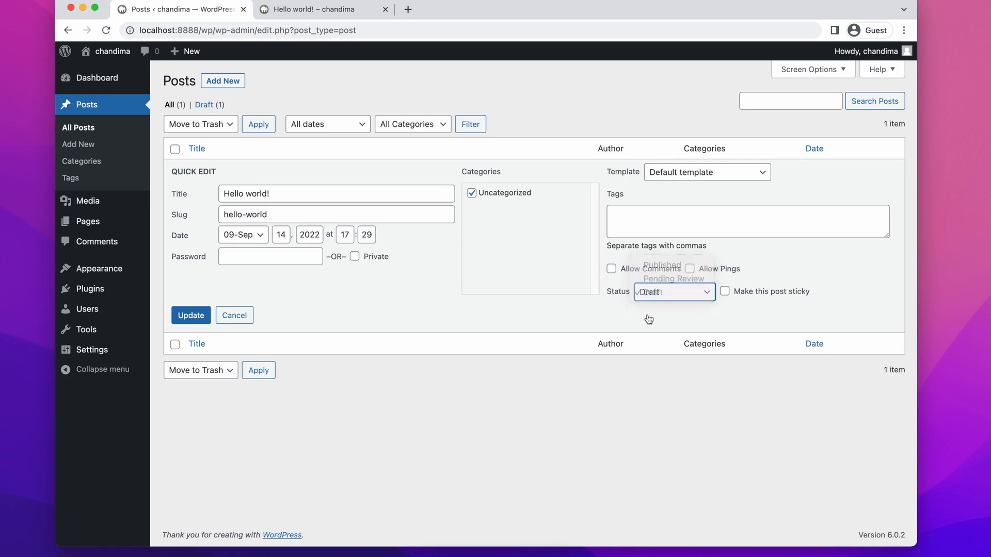
pyautogui.click(692, 178)
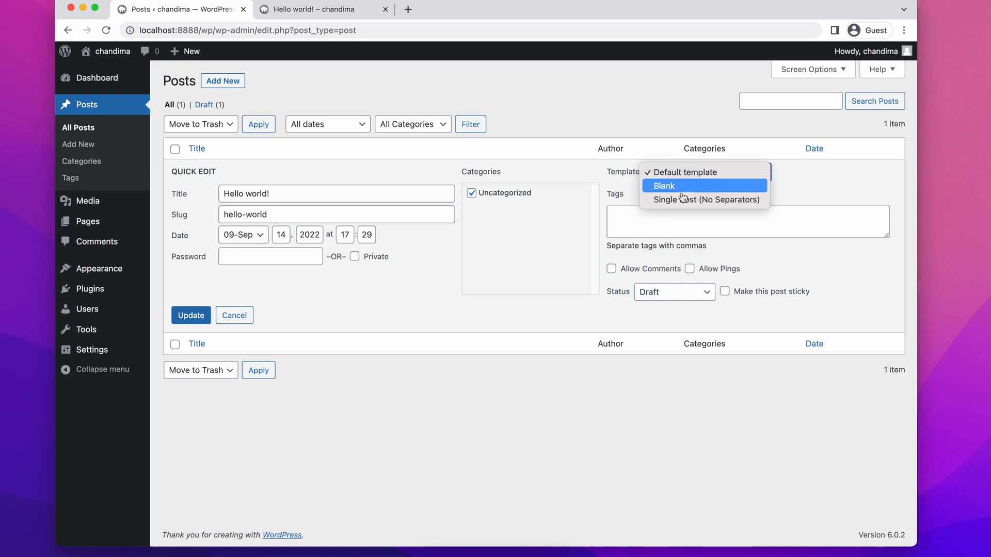
pyautogui.click(655, 228)
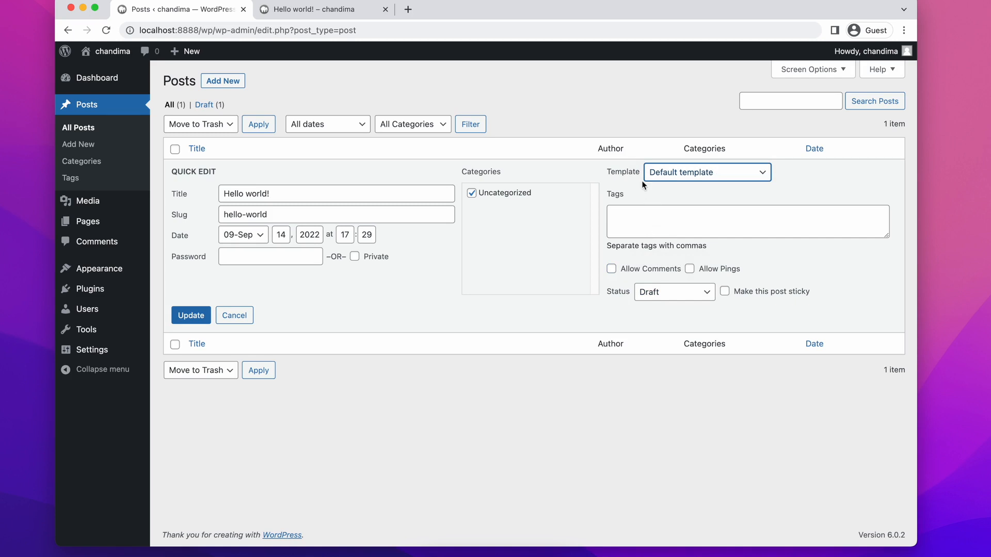
pyautogui.click(227, 315)
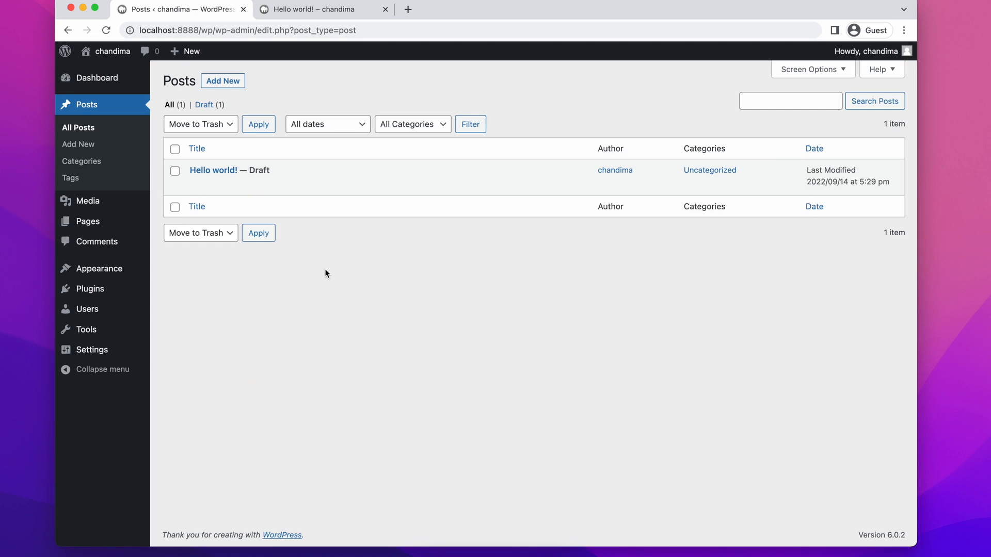
# - Start a new post and dismiss the block editor's welcome guide
pyautogui.click(92, 148)
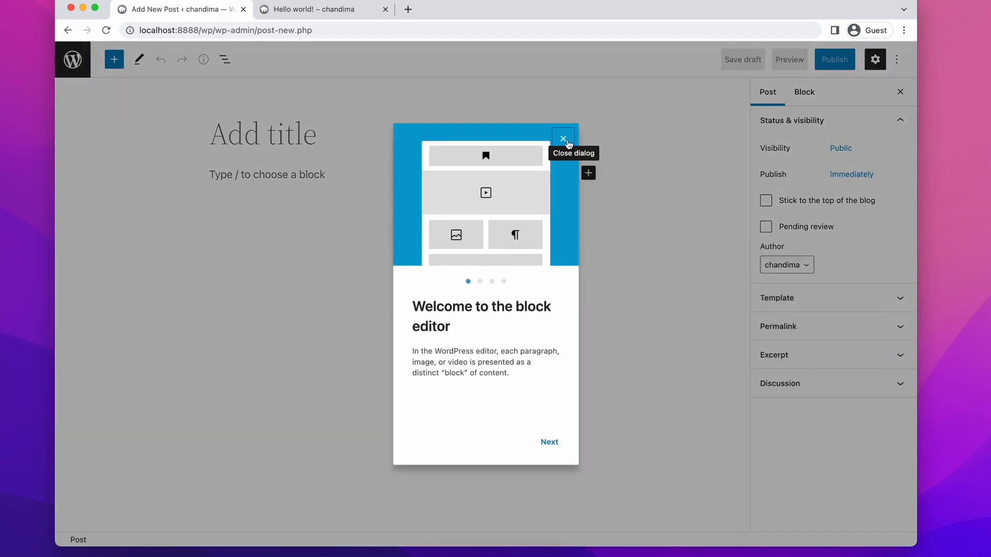
pyautogui.click(563, 139)
pyautogui.click(392, 181)
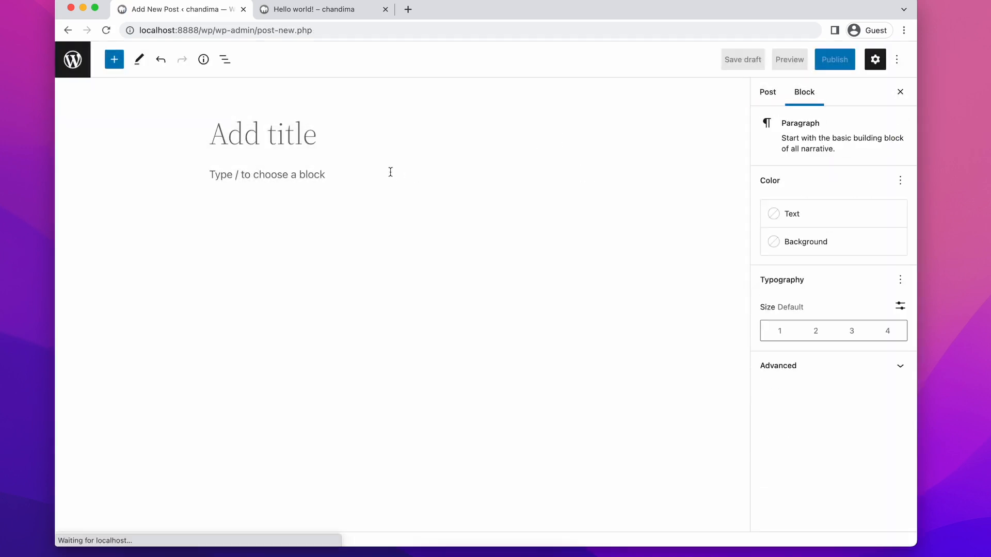
# - Examine the settings of the post and its empty paragraph block, and the block types available to insert
pyautogui.click(364, 136)
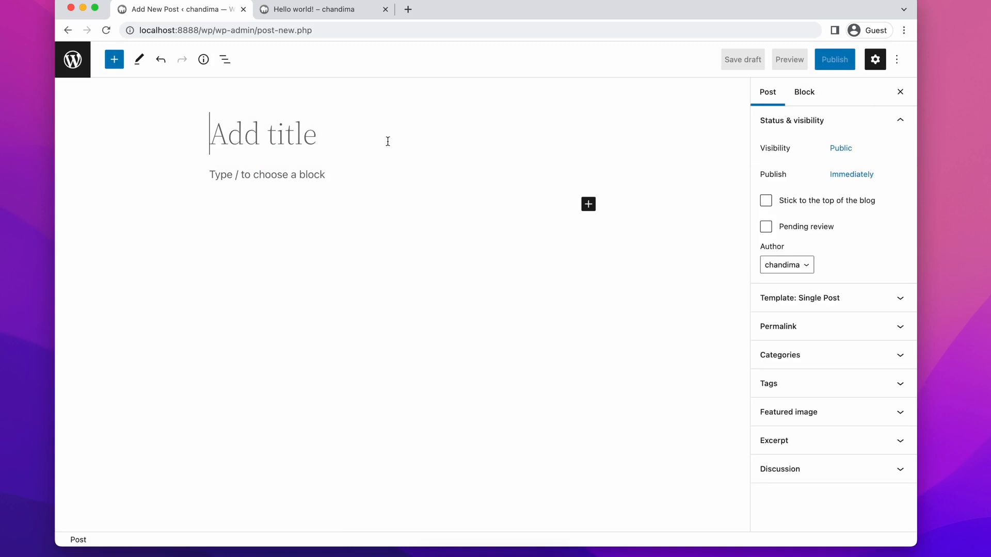
pyautogui.click(250, 176)
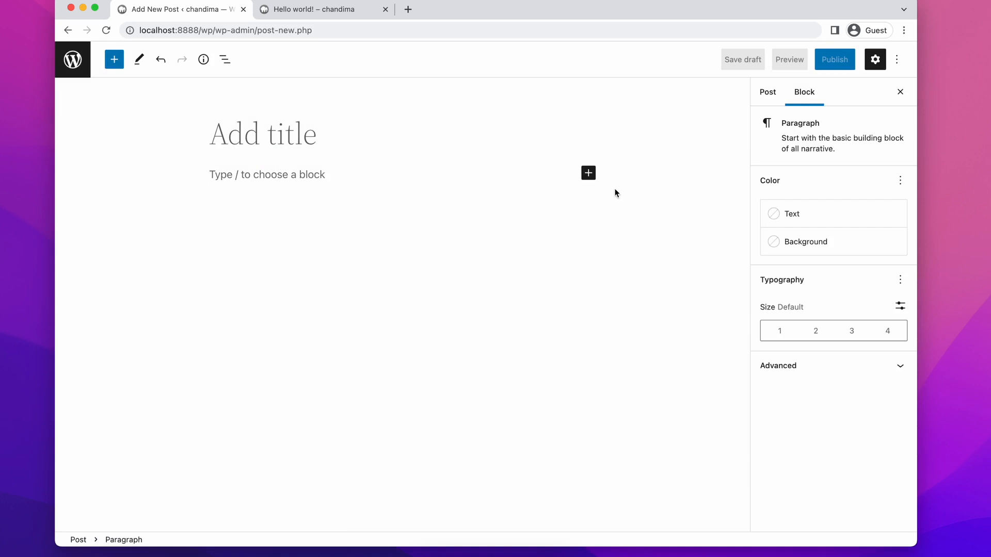
pyautogui.click(591, 176)
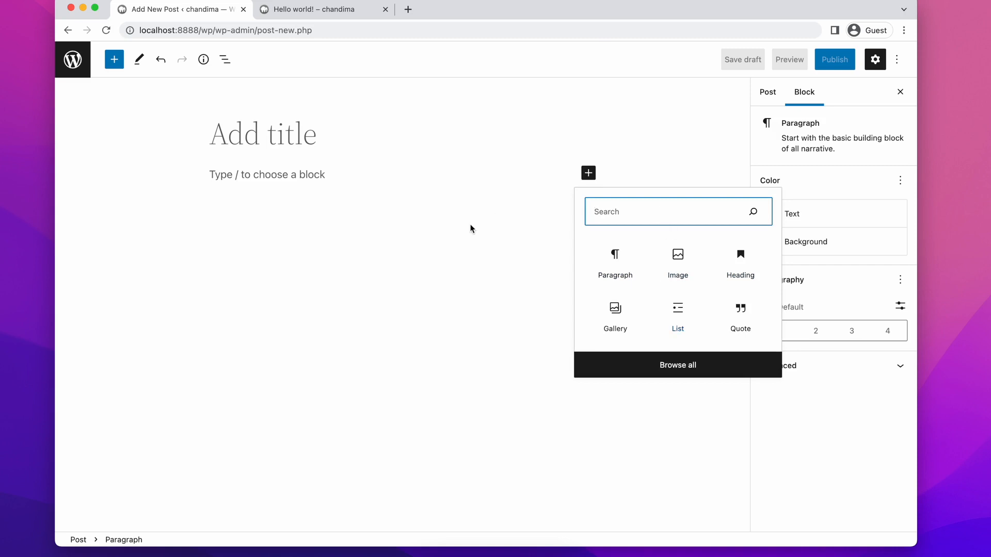
# - Give the new post the title "Hello World"
pyautogui.click(493, 146)
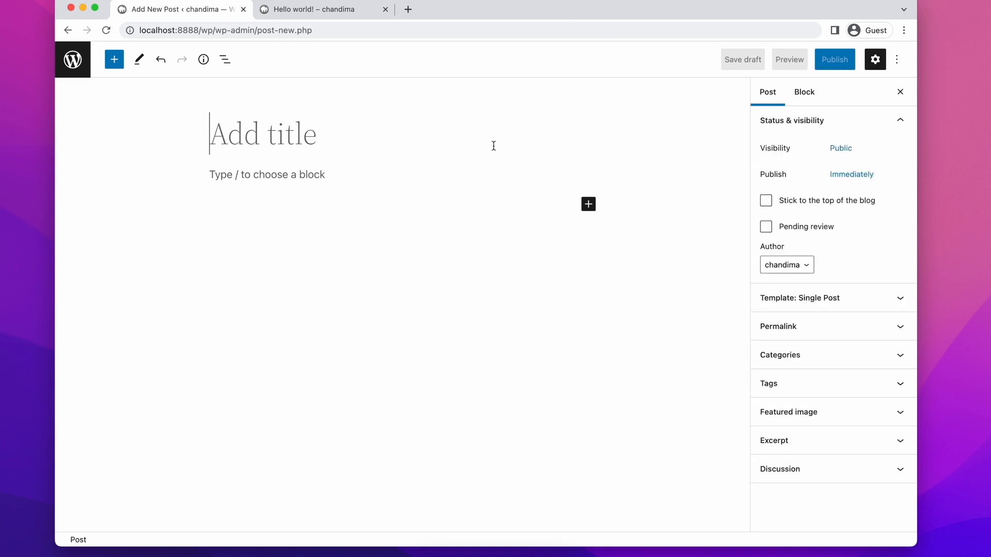
pyautogui.write('Hello')
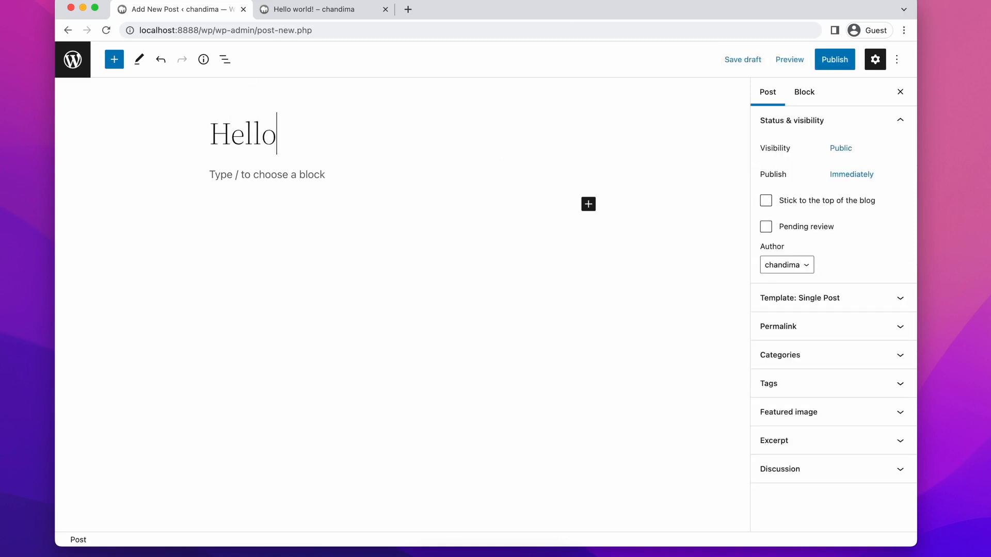
pyautogui.write(' World ')
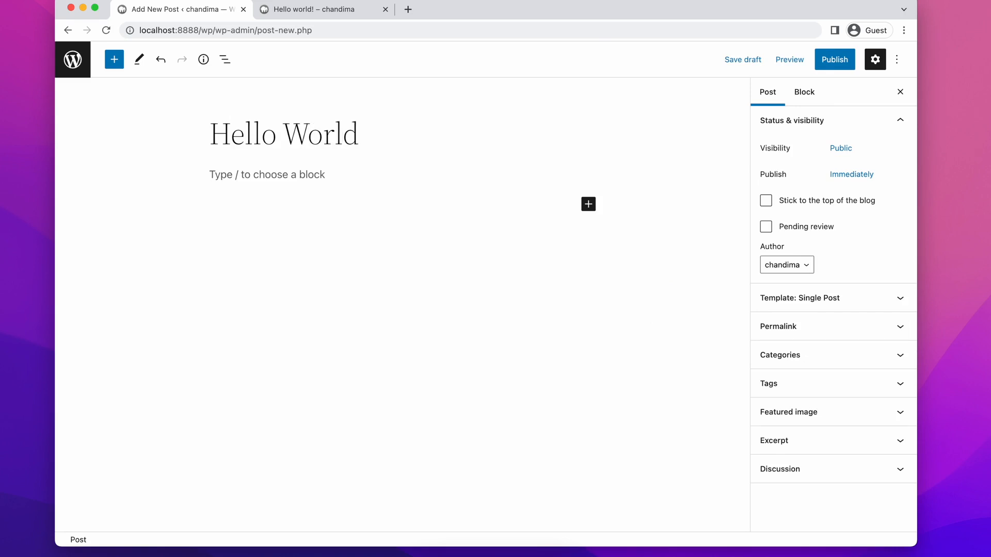
# - Complete the post title as "Hello World #2" and write the paragraph "This is a test article" below it
pyautogui.write('#2')
pyautogui.press('Return')
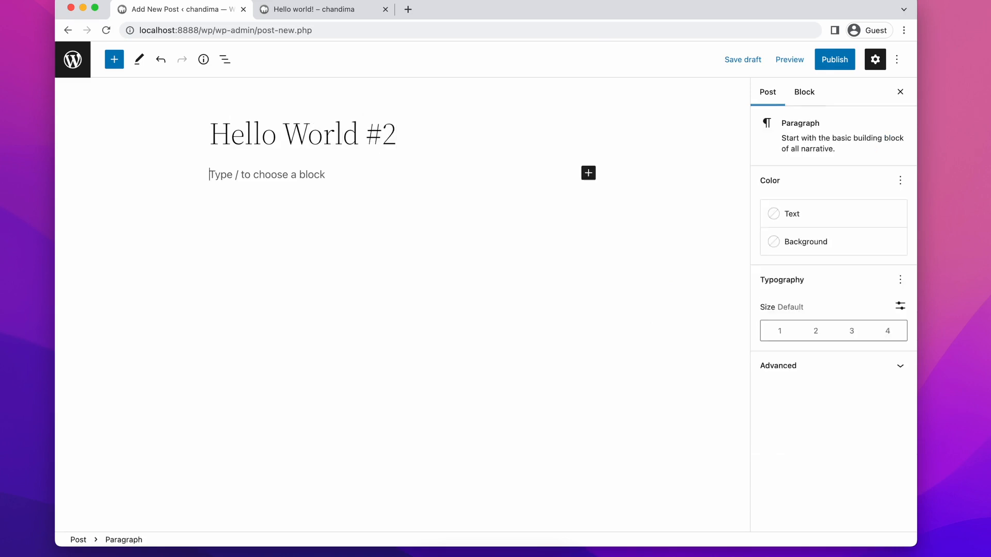
pyautogui.write('This is a test article')
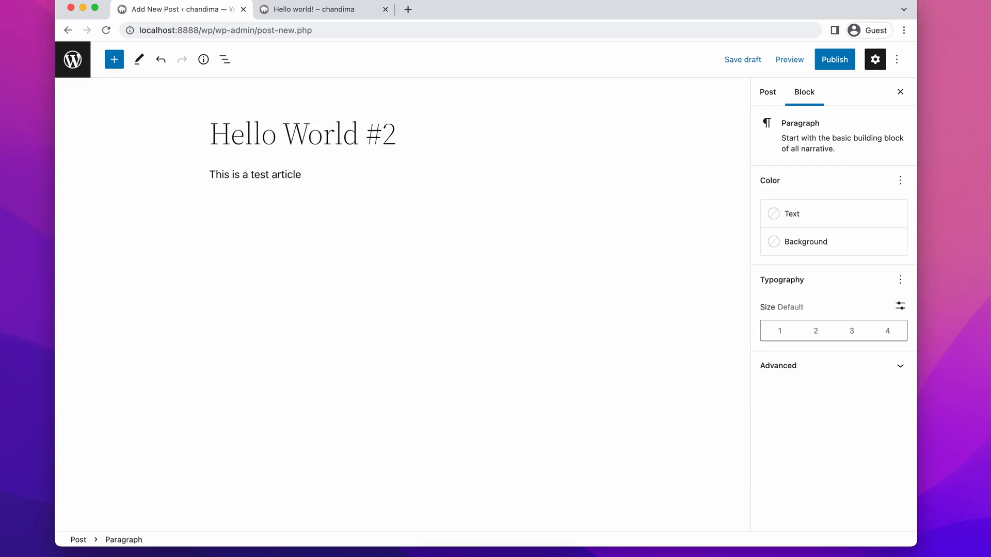
# - Publish the Hello World #2 post and view it on the site
pyautogui.click(826, 59)
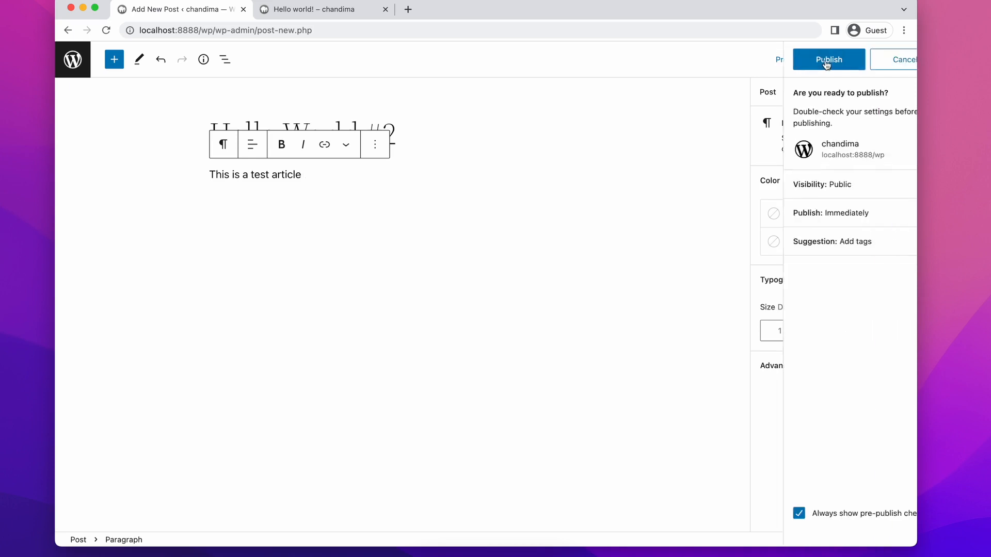
pyautogui.click(825, 60)
pyautogui.click(434, 363)
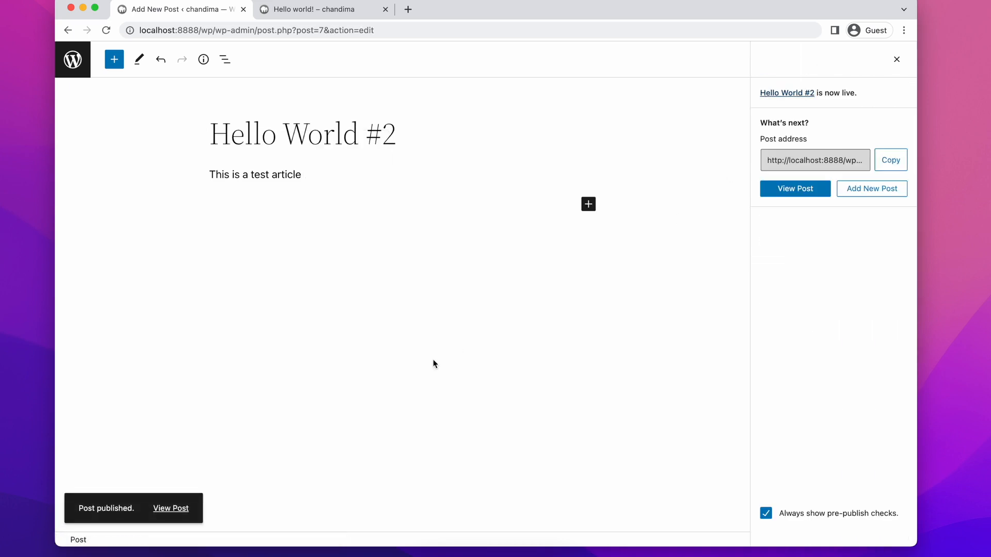
pyautogui.click(171, 509)
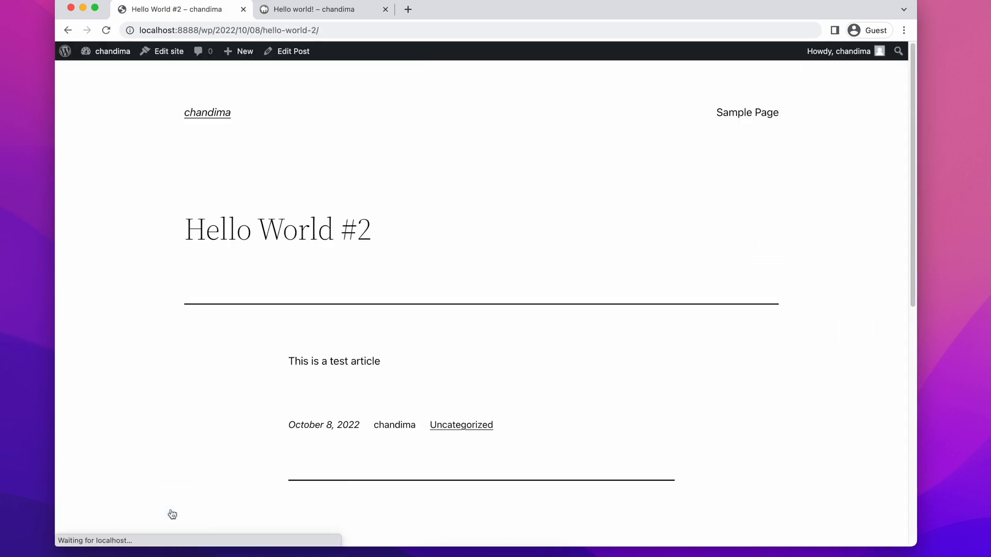
# - Return from the published post to the posts list and refresh the list
pyautogui.click(67, 31)
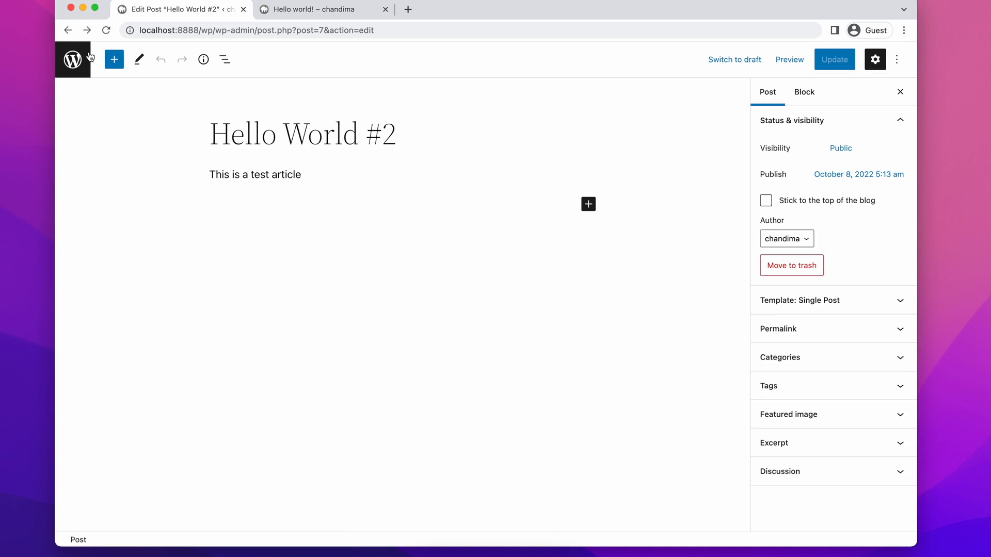
pyautogui.click(67, 29)
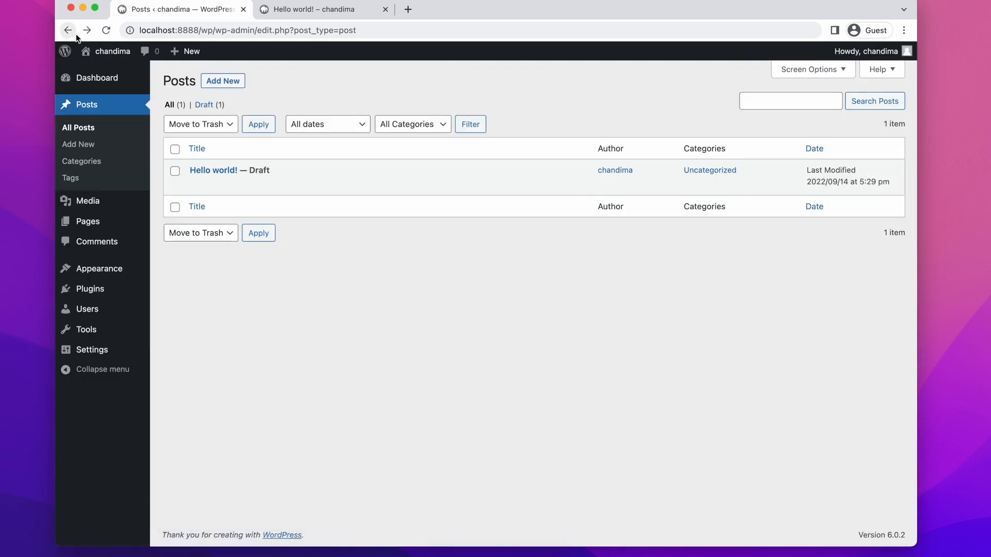
pyautogui.click(105, 30)
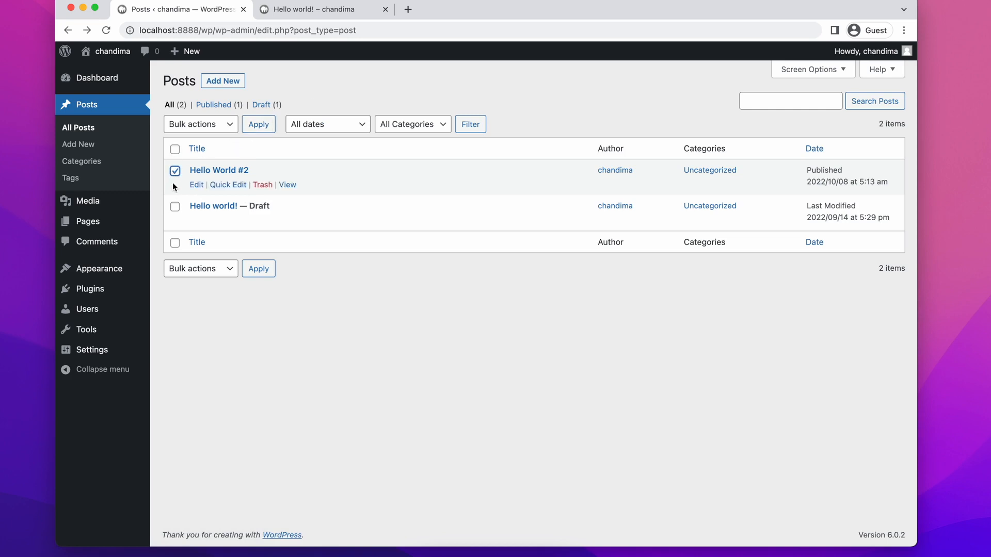
# - Select both posts in the list and review the available bulk actions without applying one
pyautogui.click(175, 207)
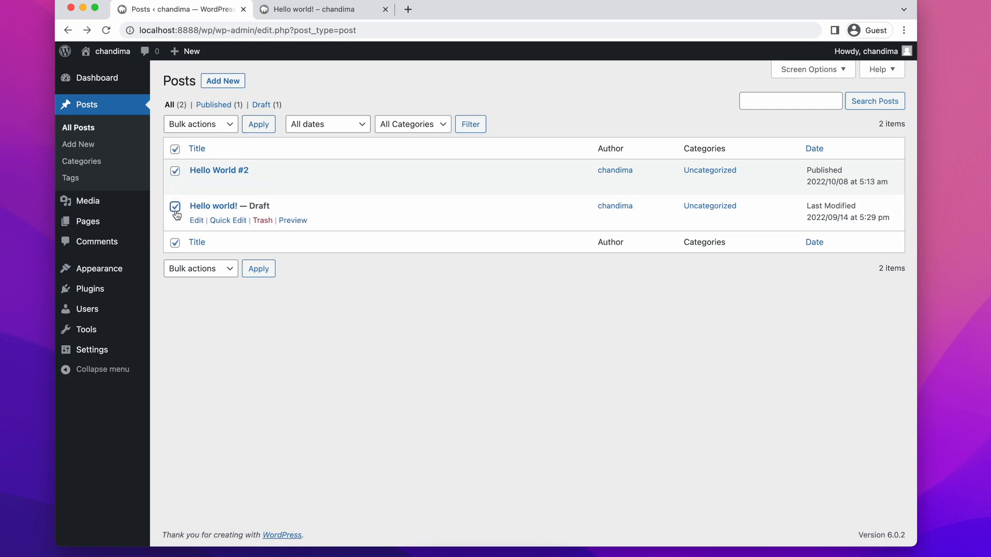
pyautogui.click(177, 270)
pyautogui.click(368, 324)
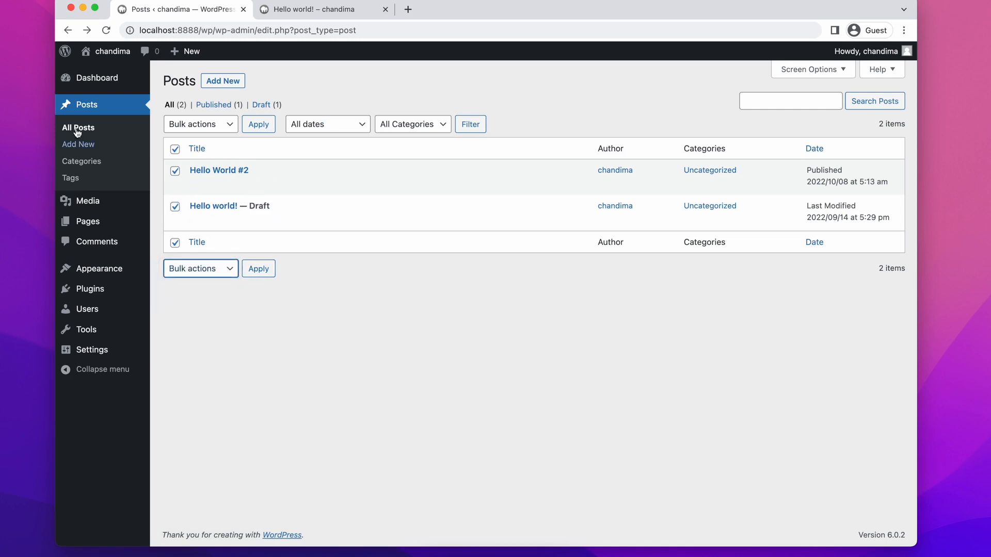
# - Add a post category named Health with the slug "health" and no parent category
pyautogui.click(81, 163)
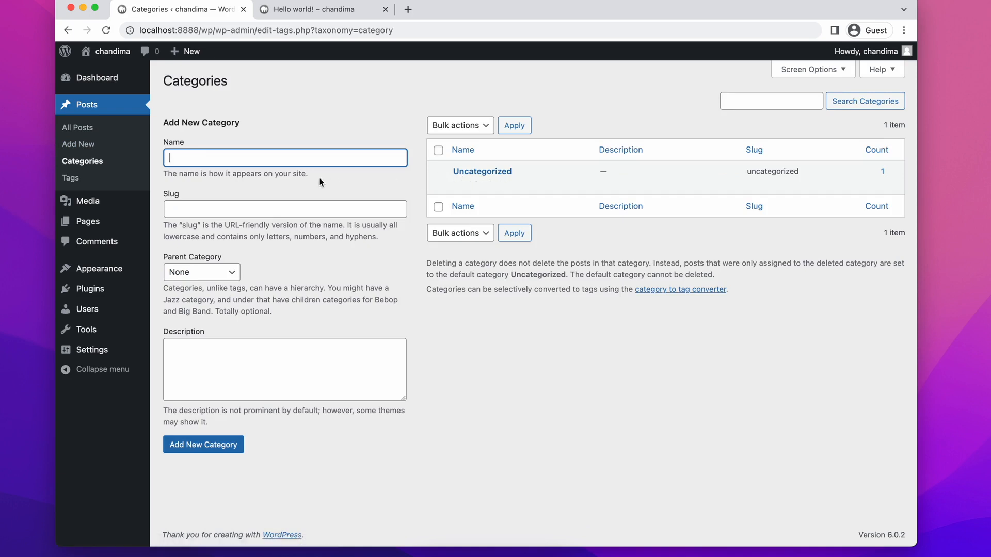
pyautogui.press('Tab')
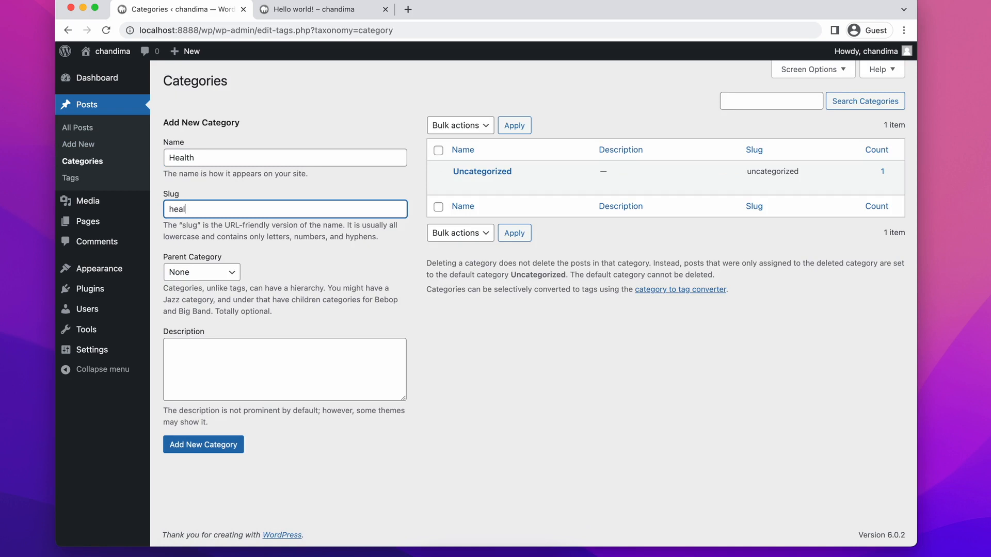
pyautogui.press('Tab')
pyautogui.press('Tab')
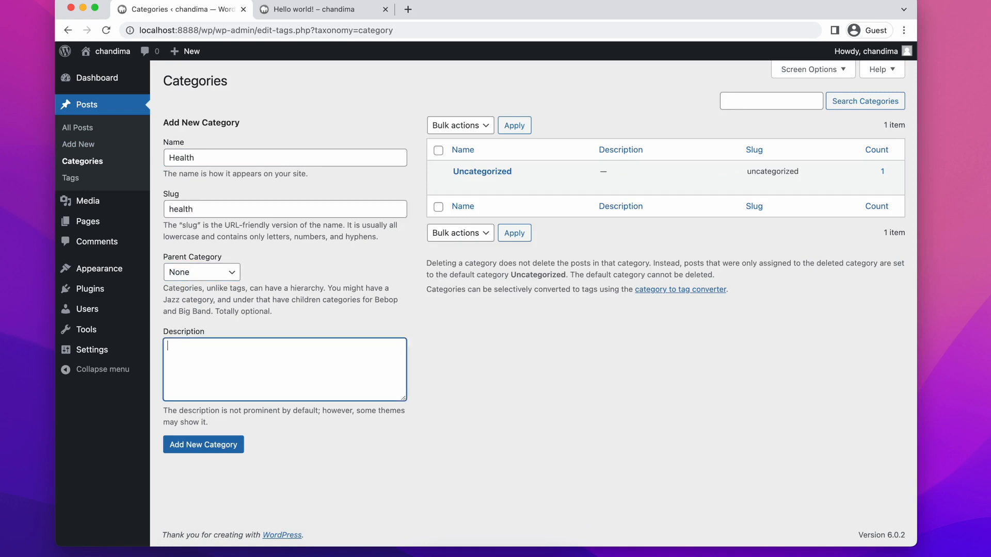
pyautogui.click(230, 452)
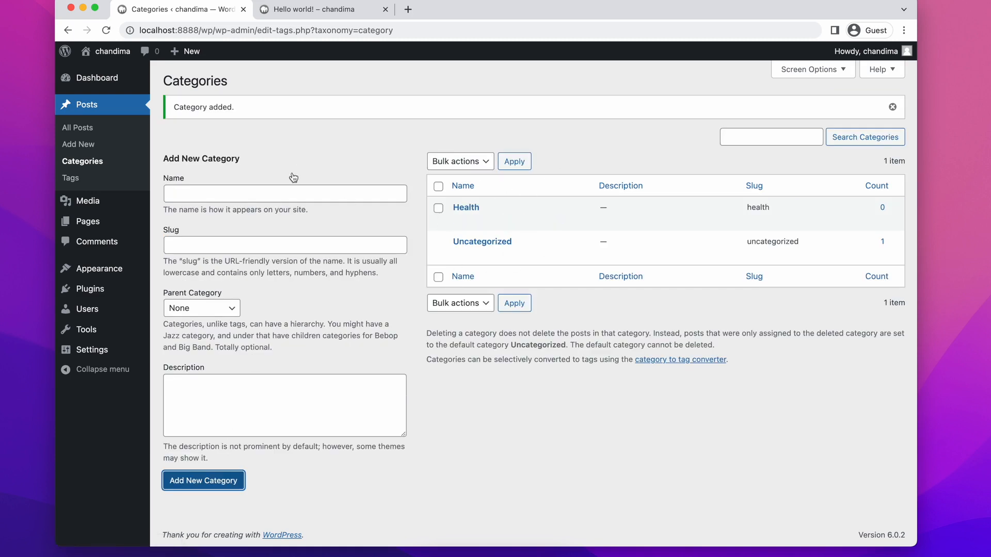
# - Add a second category named Drone with the slug "Drone"
pyautogui.click(275, 194)
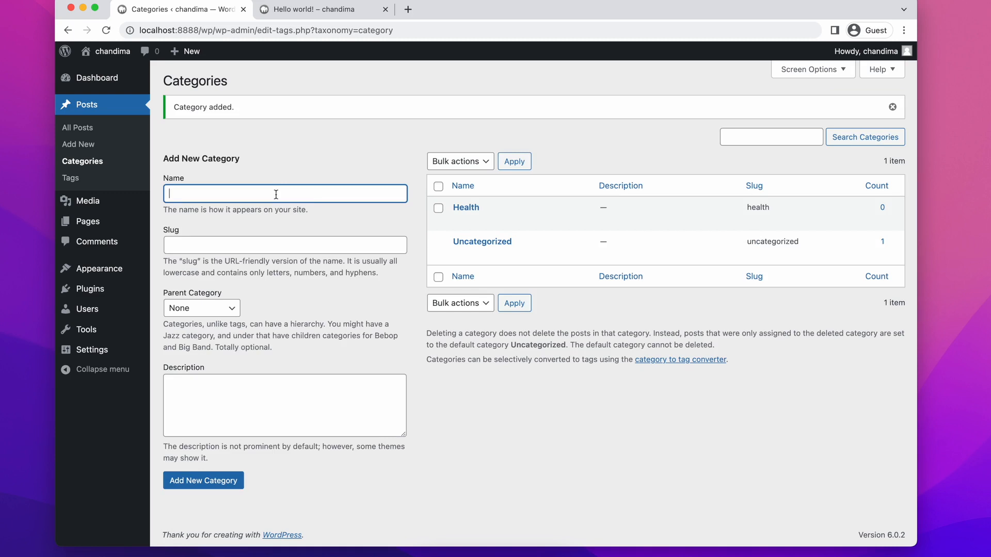
pyautogui.write('Drone')
pyautogui.press('Tab')
pyautogui.write('Drone')
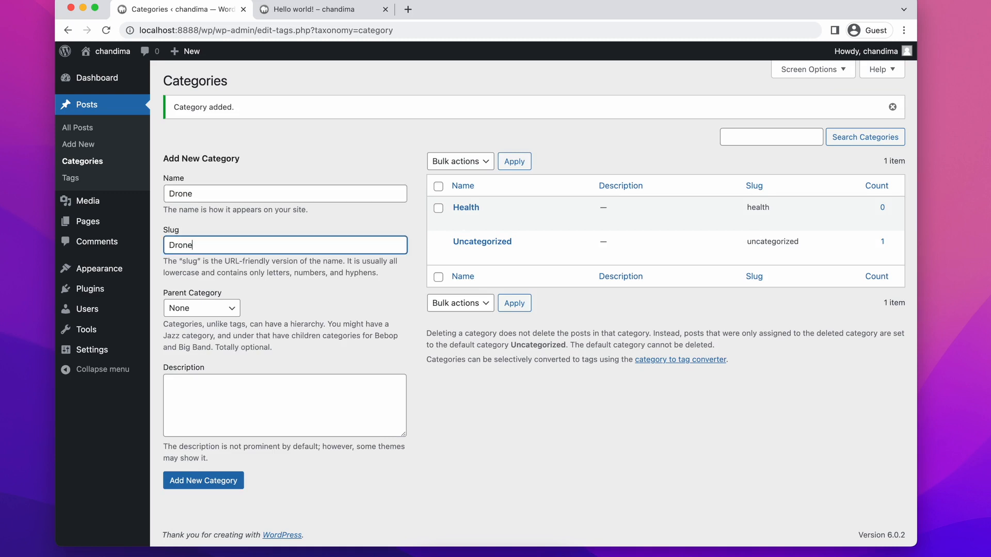
pyautogui.click(215, 479)
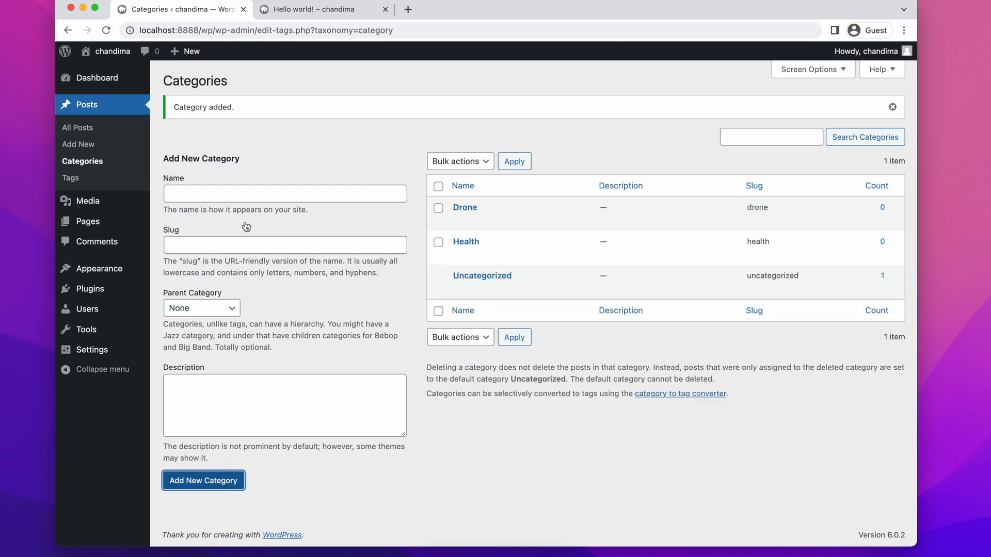
# - Add a third category named Laptop with the slug "Laptop"
pyautogui.click(253, 193)
pyautogui.write('Lap')
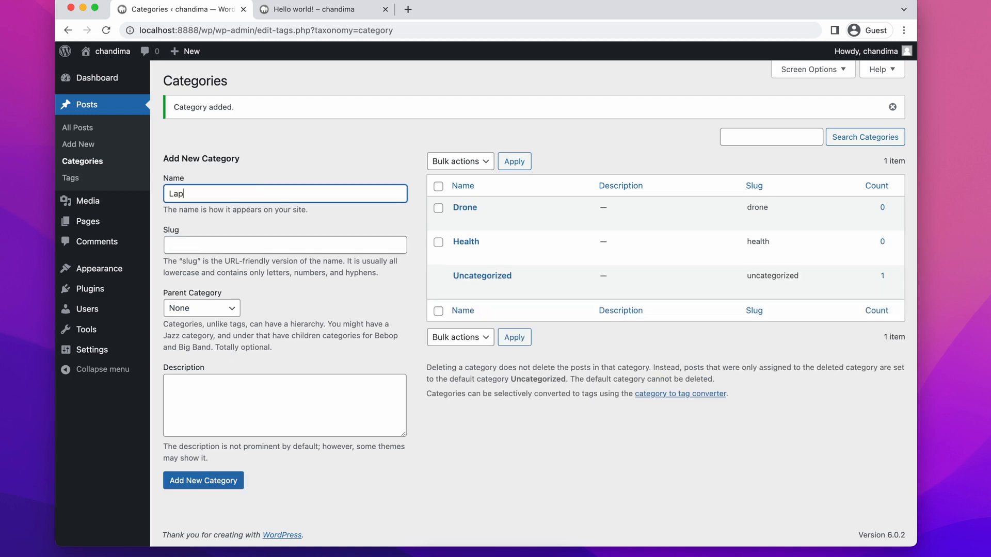
pyautogui.write('top')
pyautogui.press('Tab')
pyautogui.write('Laptop')
pyautogui.press('Tab')
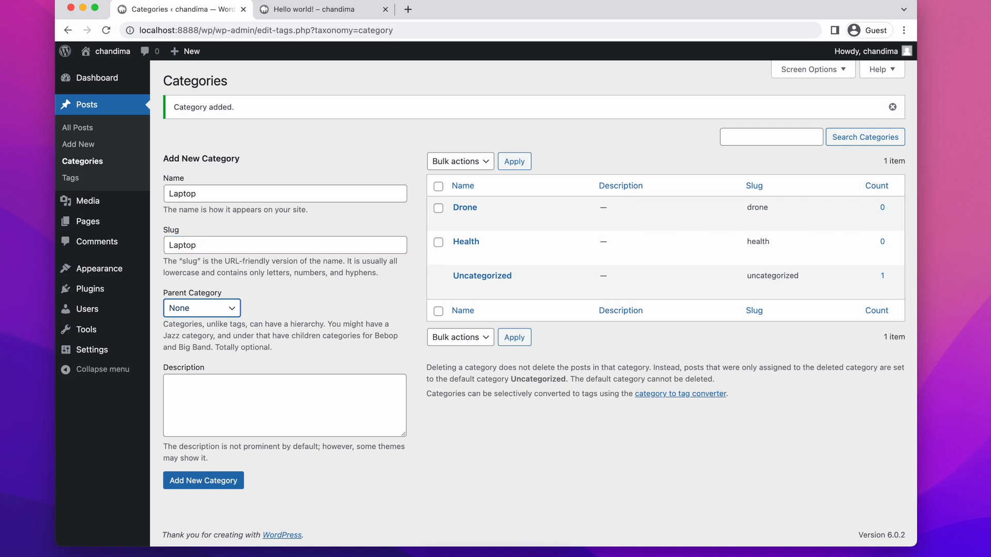
pyautogui.click(216, 485)
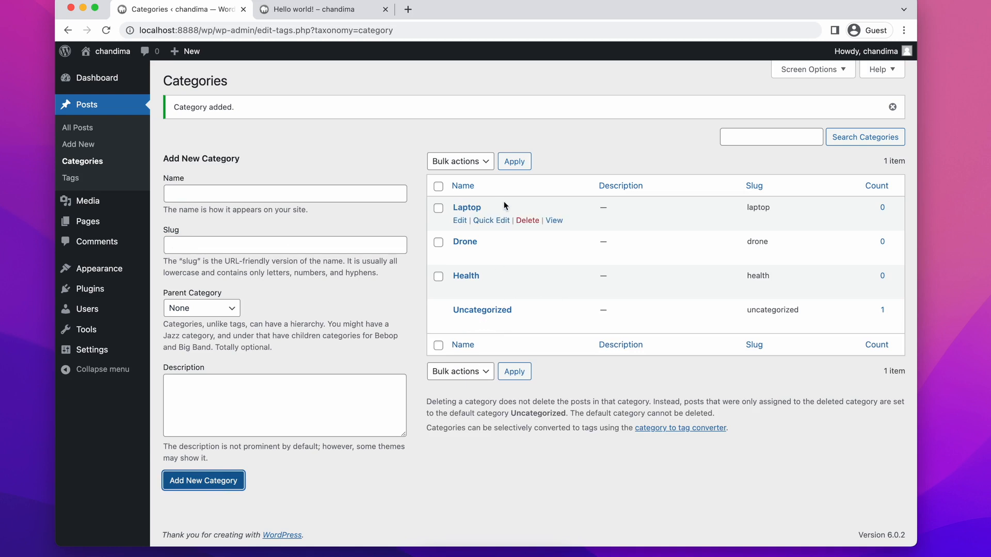
# - Quick-edit the Hello World #2 post to replace the Uncategorized category with Laptop, Health and Drone
pyautogui.click(134, 125)
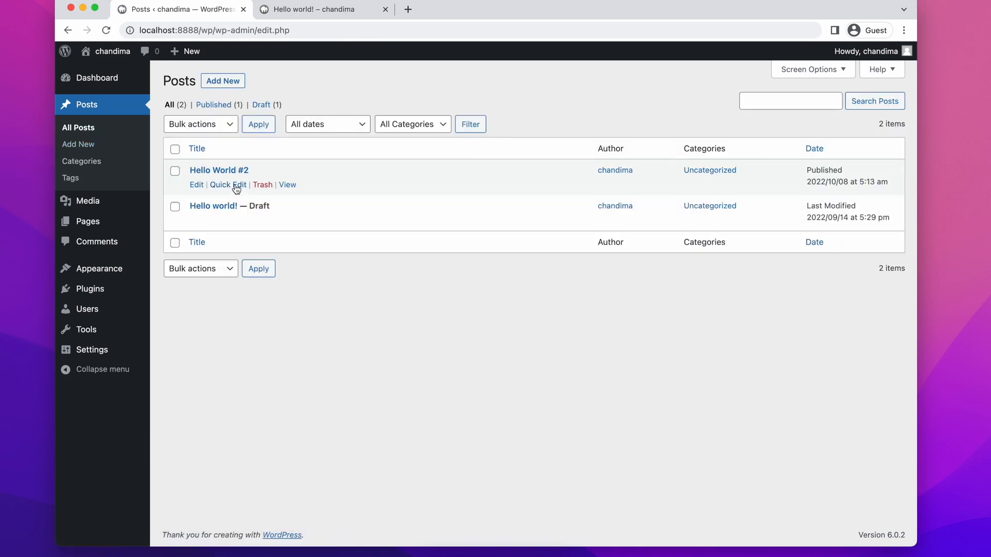
pyautogui.click(237, 190)
pyautogui.click(503, 242)
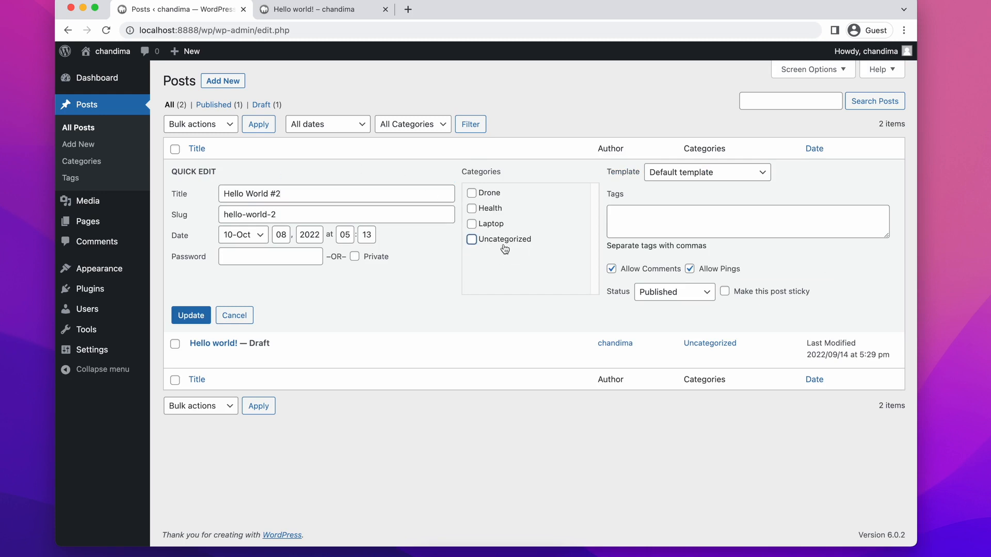
pyautogui.click(497, 227)
pyautogui.click(498, 209)
pyautogui.click(500, 195)
pyautogui.click(197, 316)
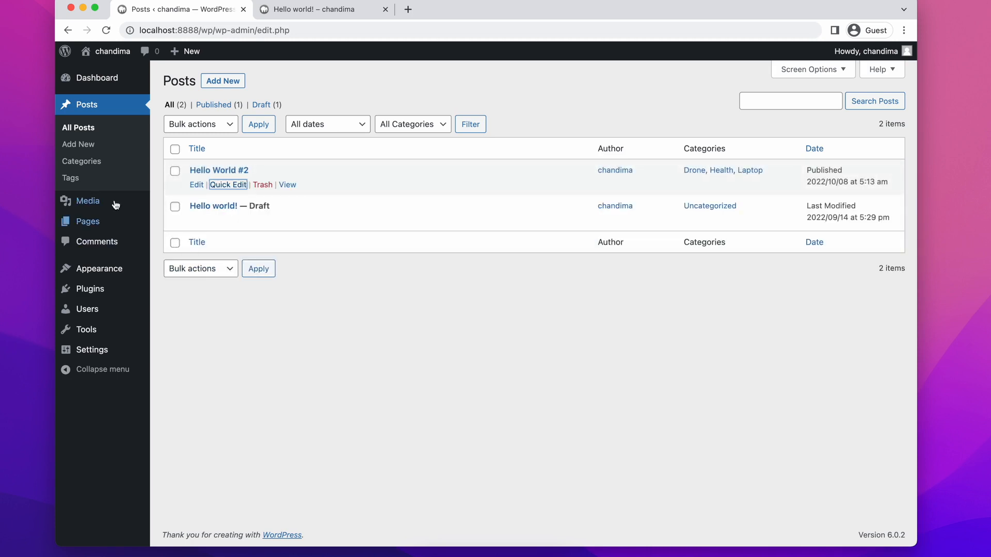
# - Open the post tags page, try out "skin health" as a new tag name and clear it again
pyautogui.click(91, 180)
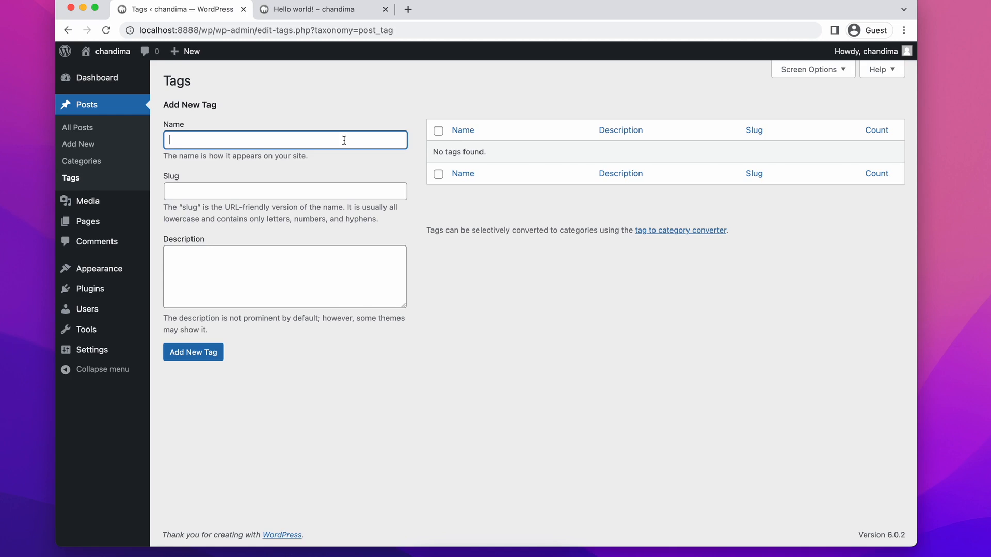
pyautogui.write('skin health')
pyautogui.press('super+a')
pyautogui.press('BackSpace')
pyautogui.press('Tab')
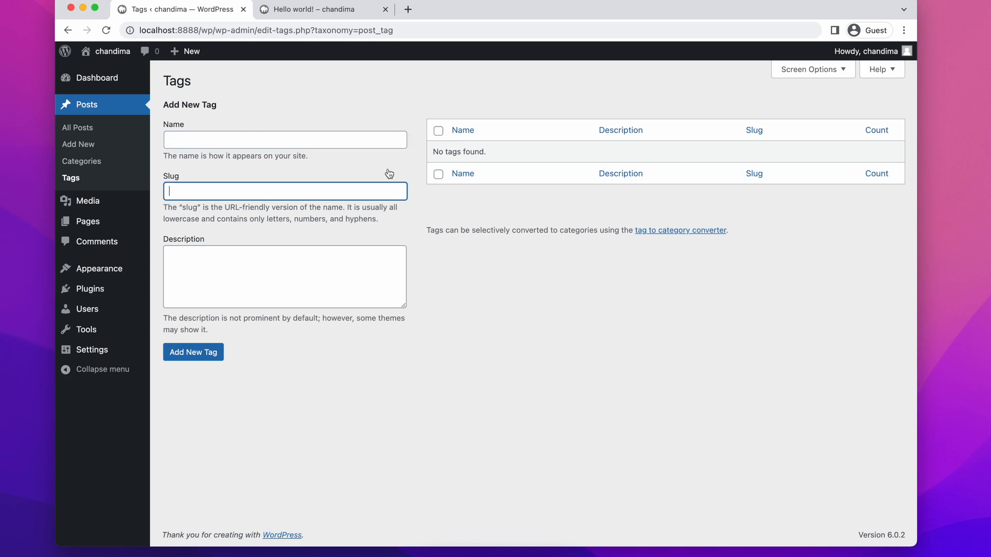
# - Open the media library's upload area and check the maximum upload file size
pyautogui.click(134, 204)
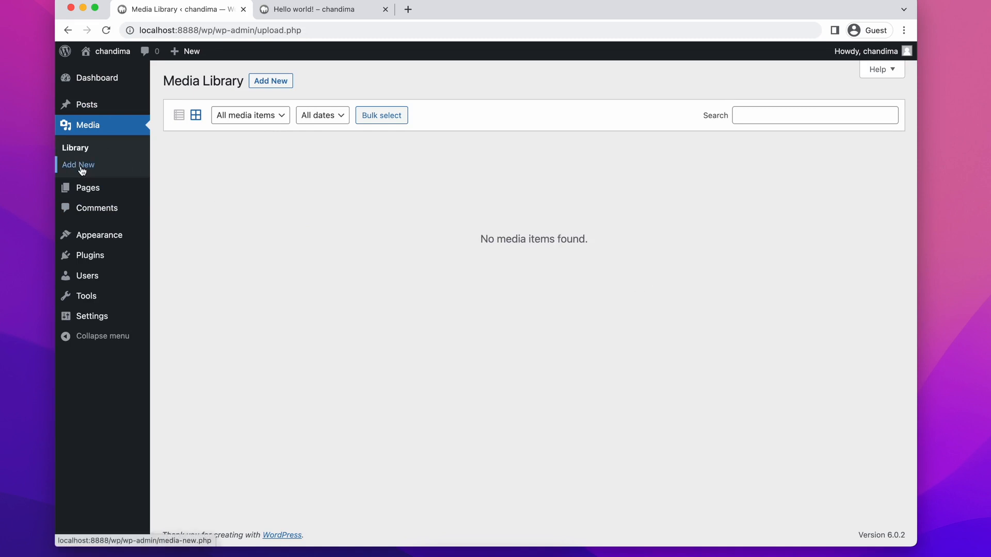
pyautogui.click(260, 83)
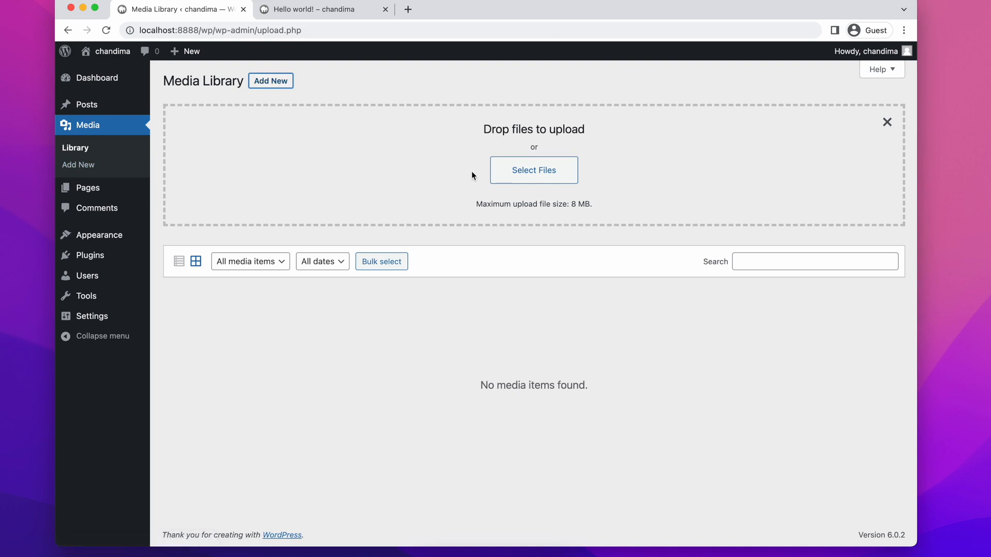
pyautogui.tripleClick(523, 202)
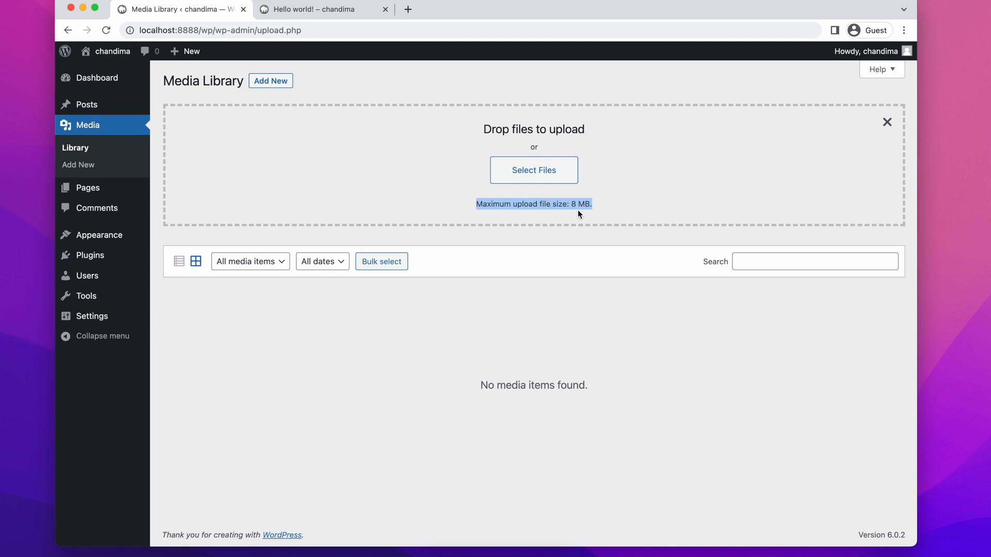
pyautogui.tripleClick(582, 206)
pyautogui.tripleClick(543, 205)
# - Look at the file selection dialog for media uploads and cancel it
pyautogui.click(545, 170)
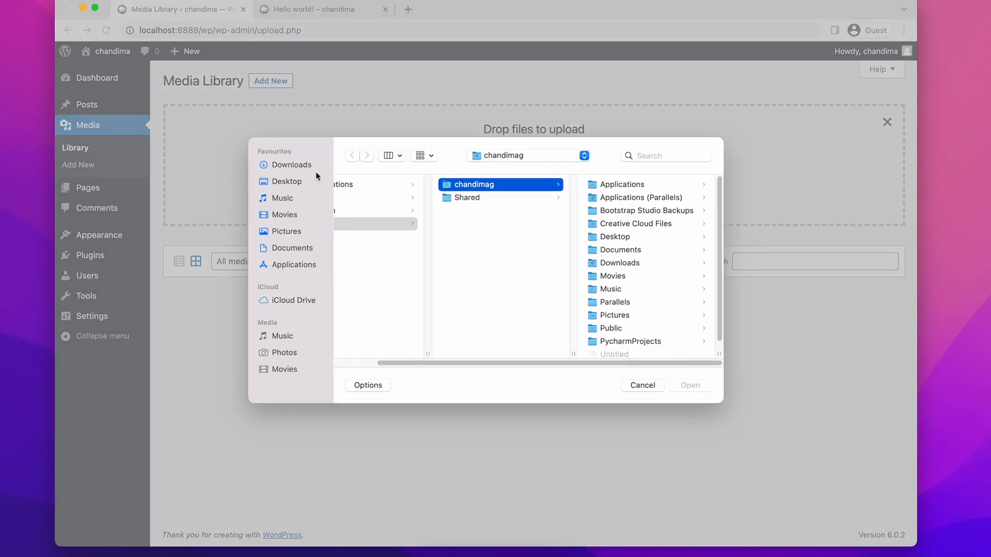
pyautogui.click(642, 385)
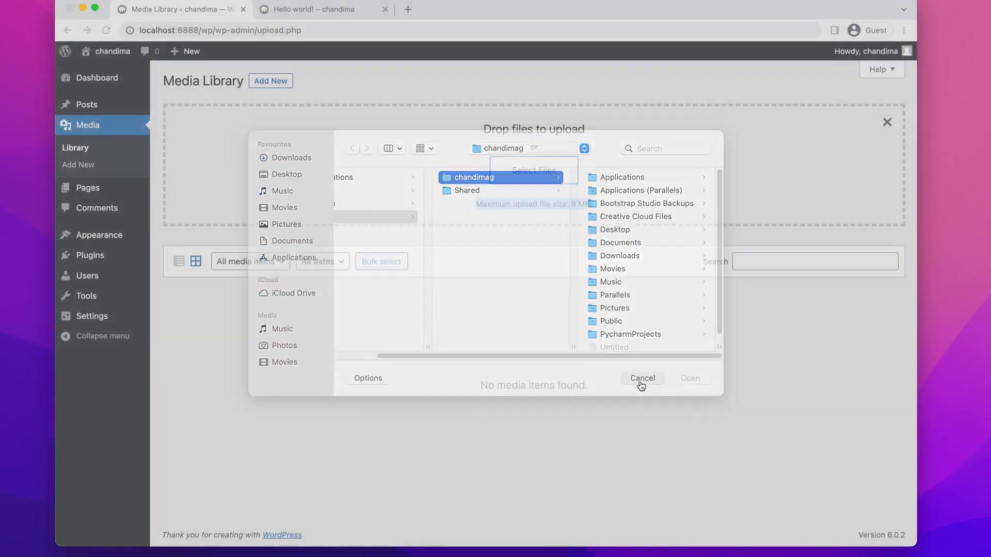
pyautogui.click(637, 237)
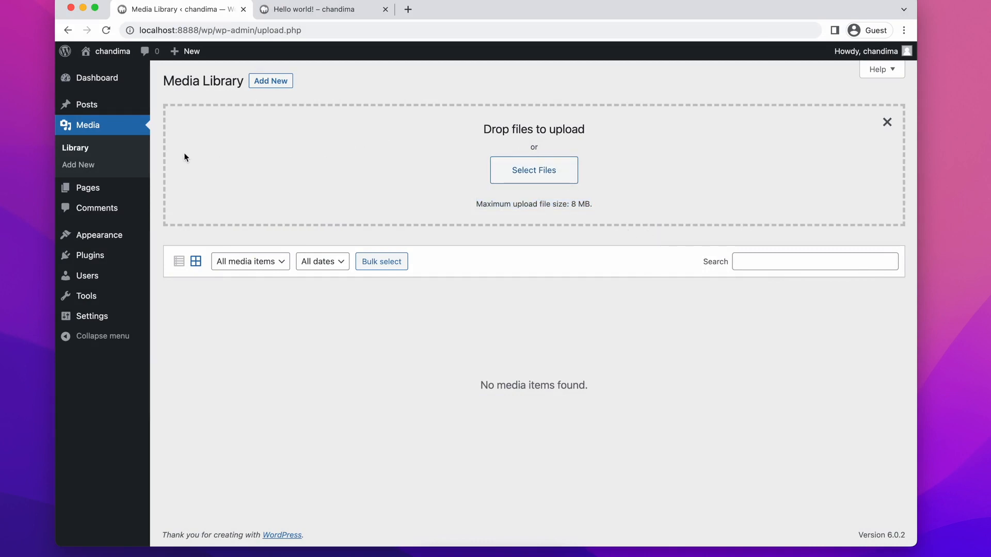
# - Review the list of pages and open the Privacy Policy draft for editing
pyautogui.click(109, 198)
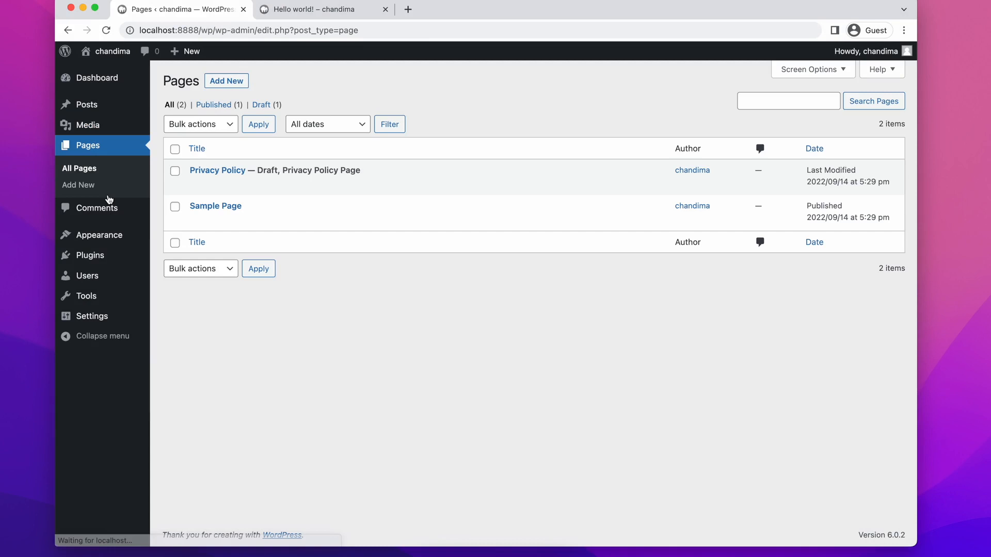
pyautogui.moveTo(119, 105)
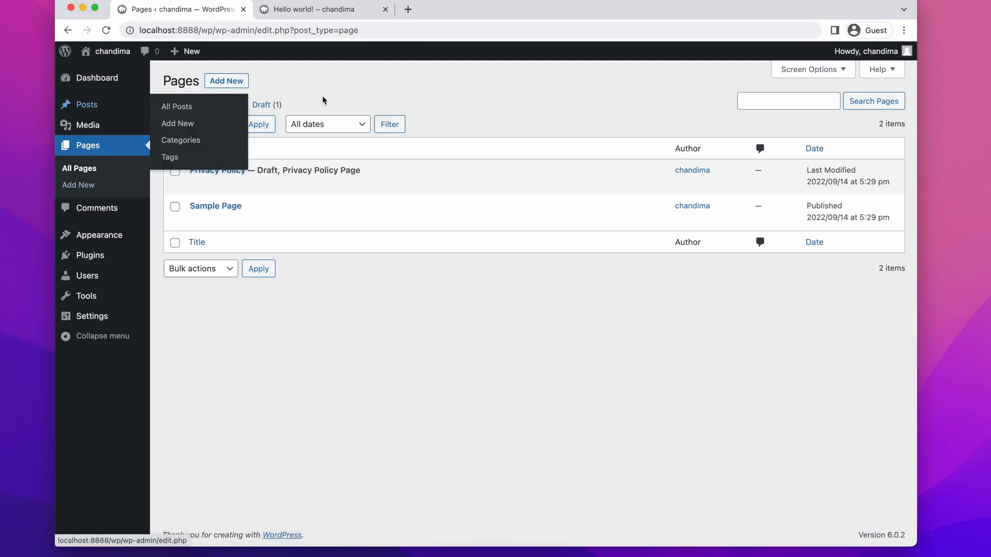
pyautogui.moveTo(297, 180)
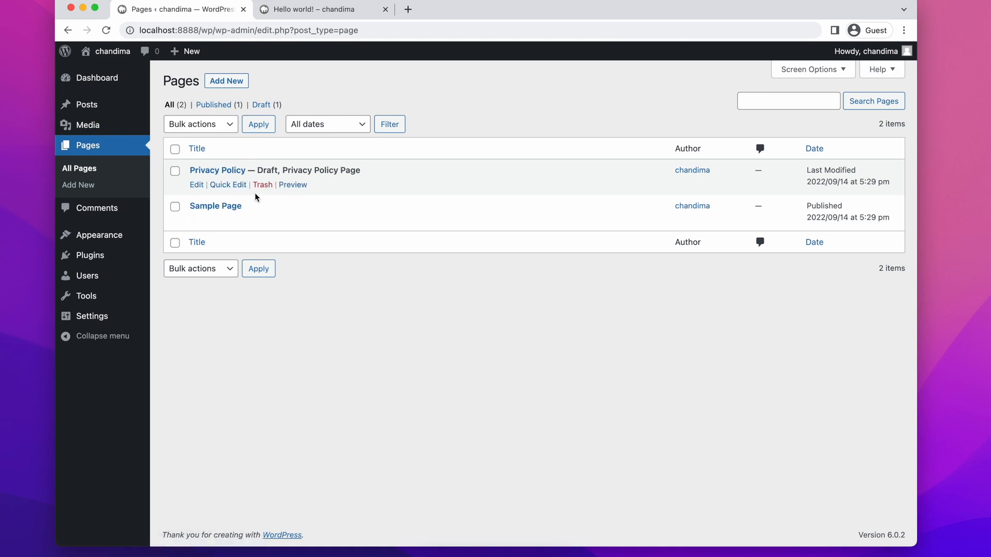
pyautogui.moveTo(252, 208)
pyautogui.click(198, 186)
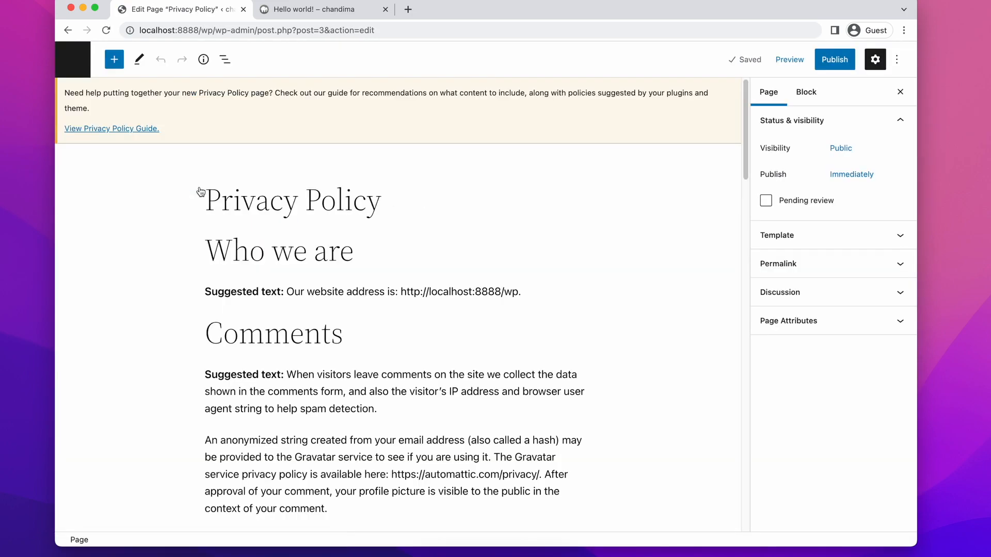
# - Read through the Privacy Policy draft and return to the list of pages
pyautogui.scroll(-15, 222, 247)
pyautogui.scroll(20, 221, 249)
pyautogui.click(68, 30)
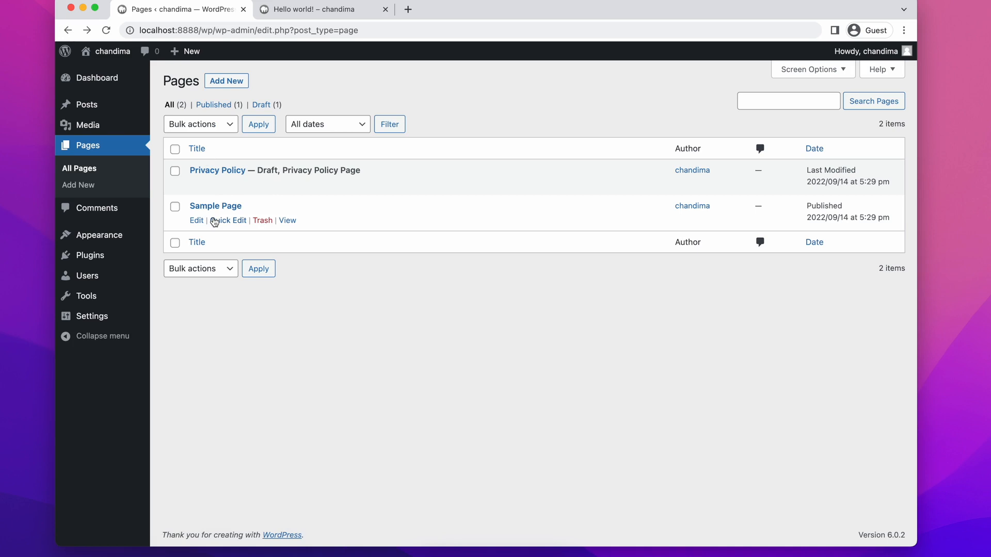
# - Open the site's comments and unapprove the comment on the "Hello world!" post
pyautogui.click(129, 207)
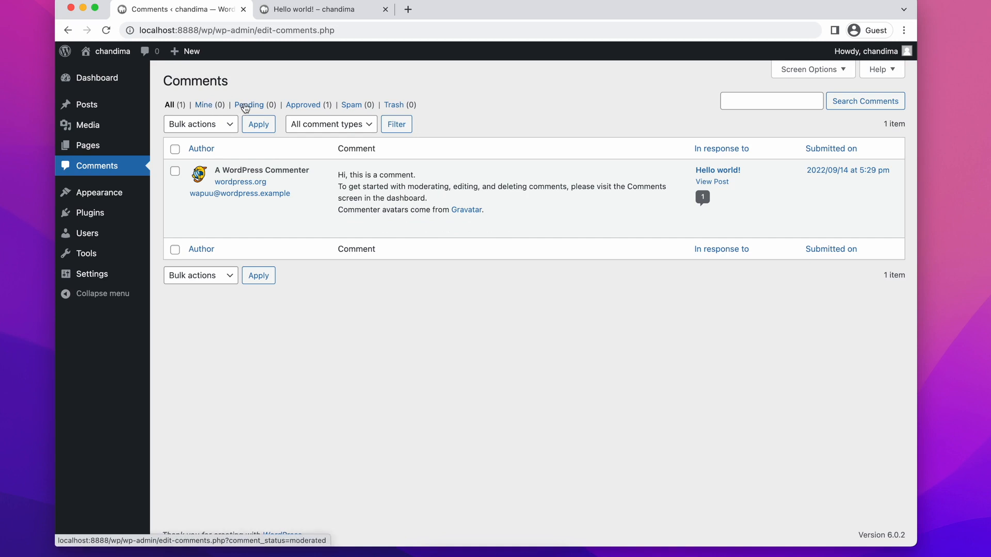
pyautogui.moveTo(335, 229)
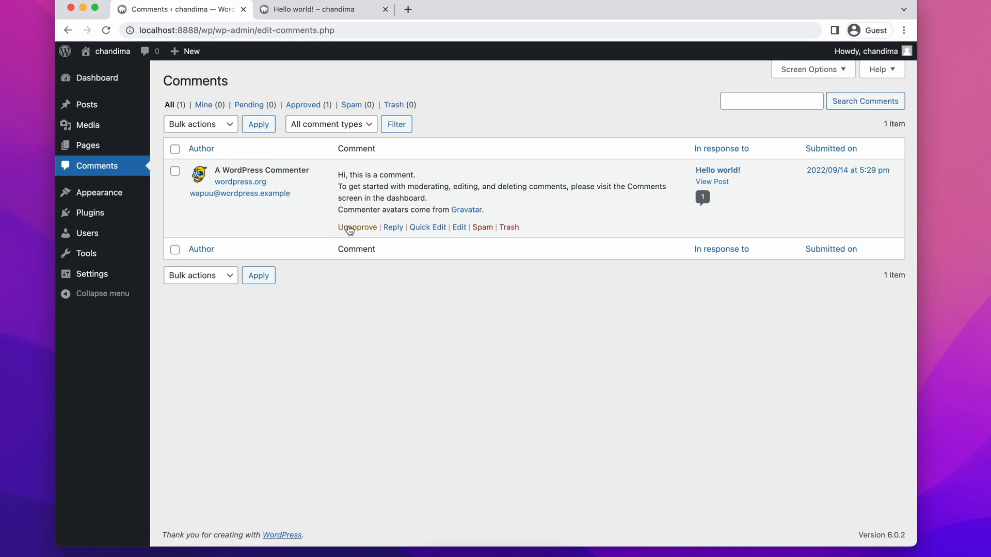
pyautogui.click(342, 229)
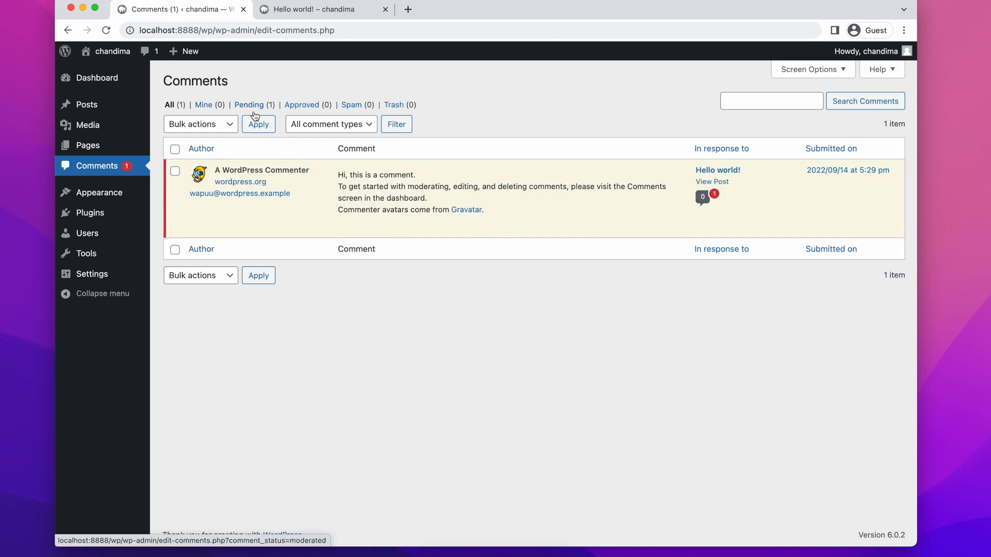
# - Move the pending comment on "Hello world!" to the trash and show the trashed comments
pyautogui.moveTo(338, 174)
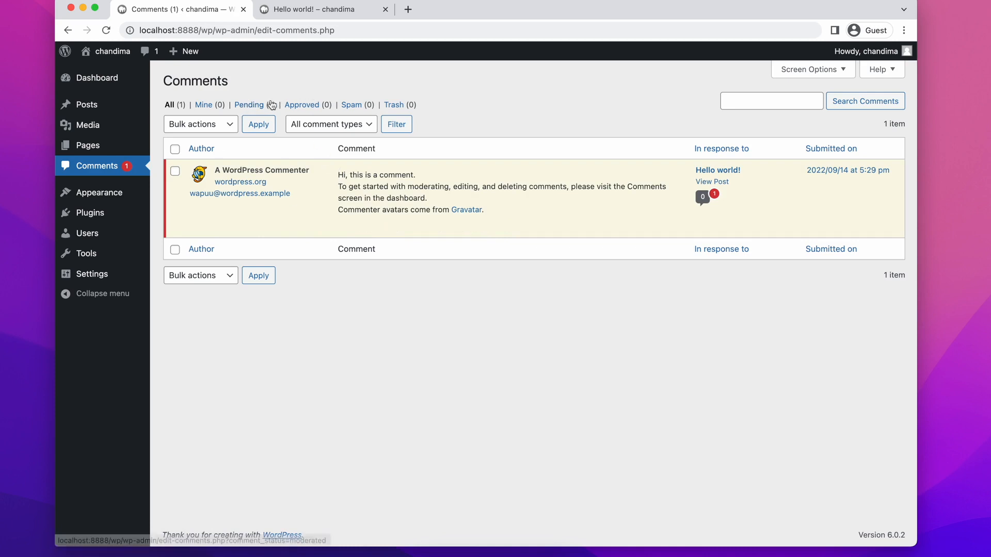
pyautogui.moveTo(387, 166)
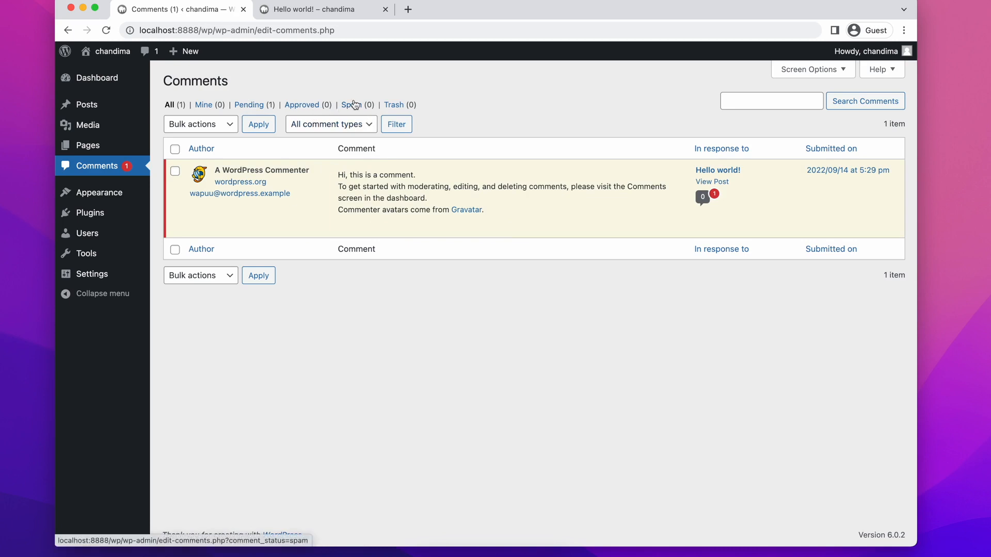
pyautogui.moveTo(425, 191)
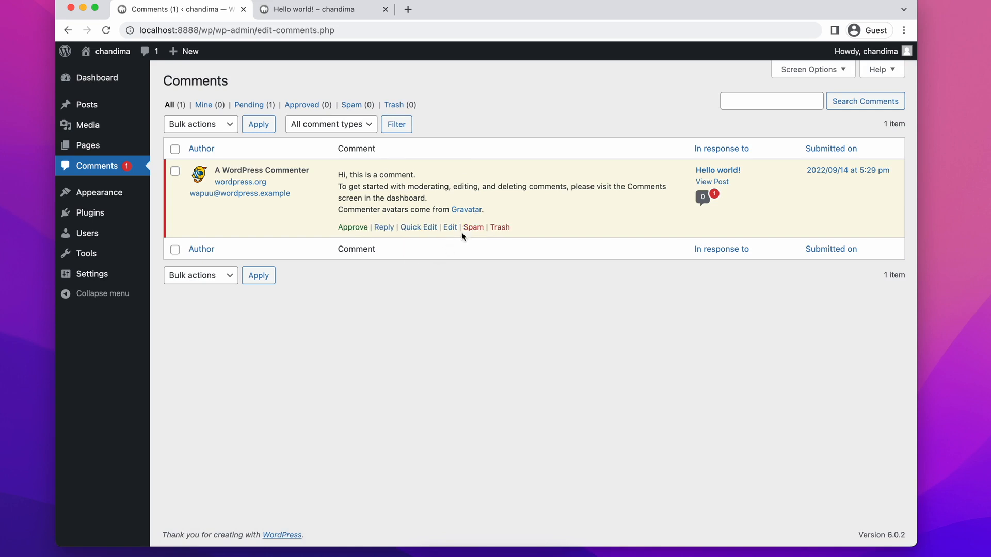
pyautogui.click(500, 227)
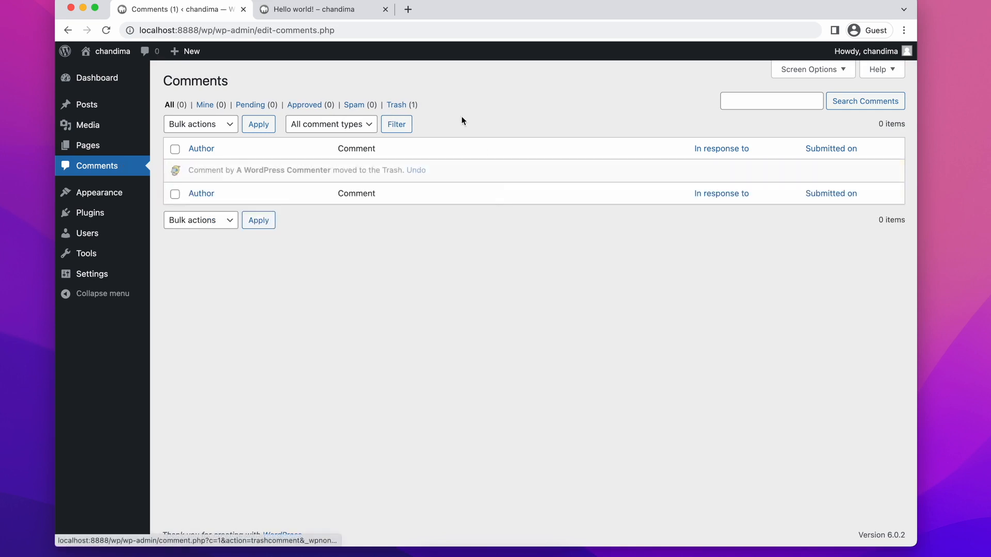
pyautogui.click(396, 105)
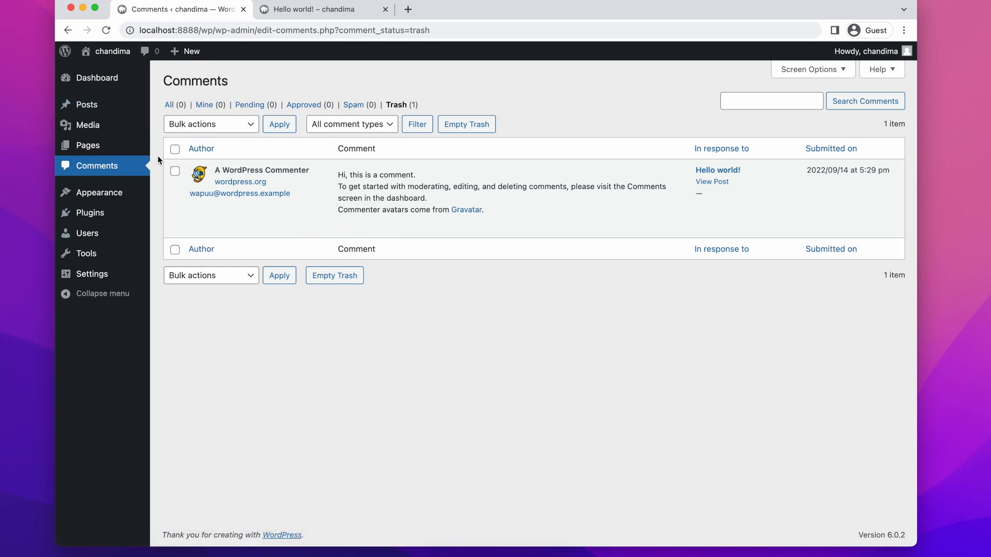
# - Open the themes page and look over the installed themes
pyautogui.moveTo(115, 192)
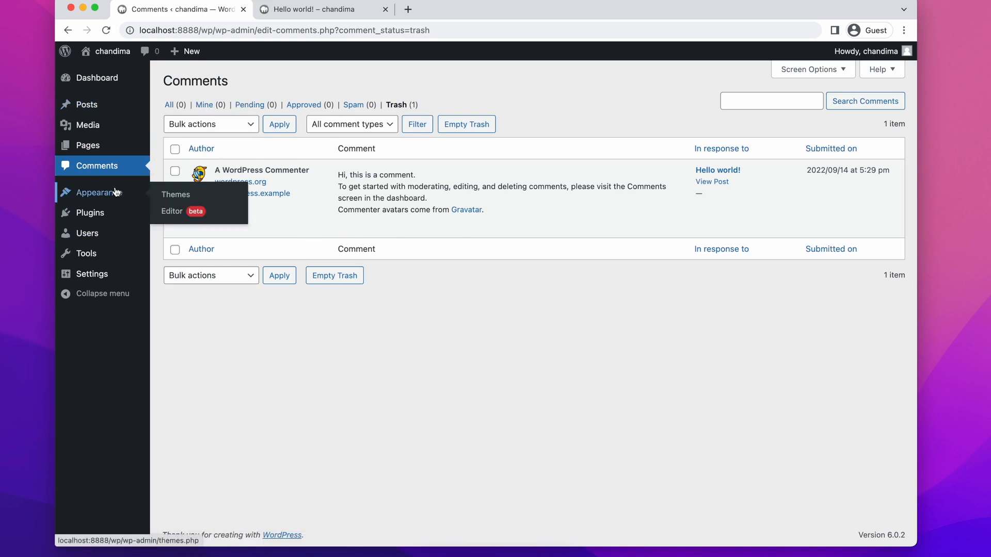
pyautogui.click(114, 196)
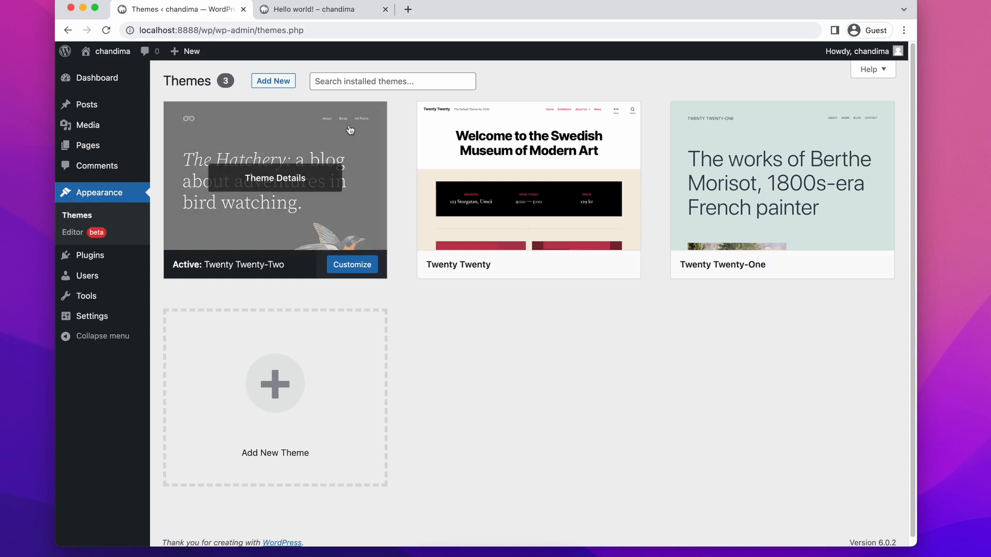
pyautogui.moveTo(739, 181)
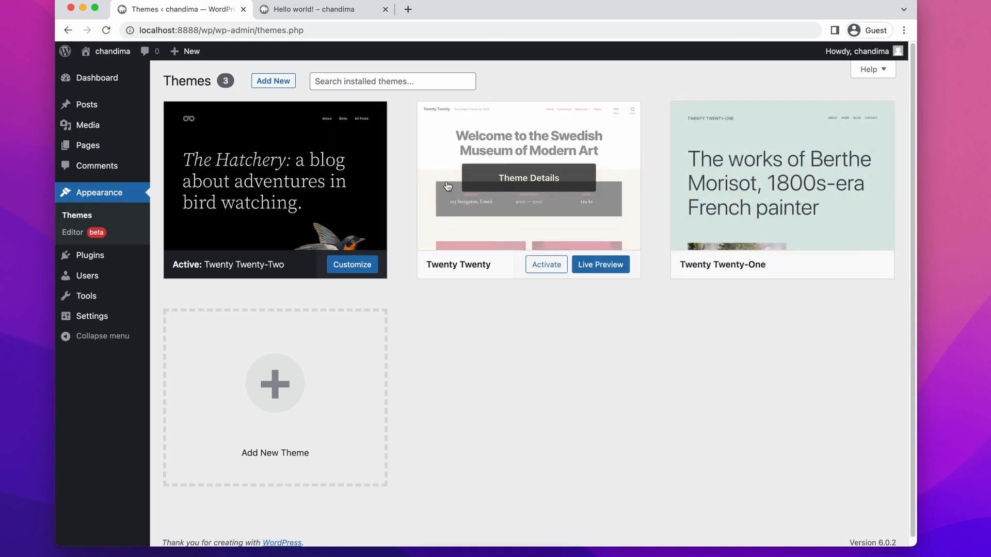
# - Open the page for adding new themes and browse the popular themes available to install
pyautogui.click(272, 81)
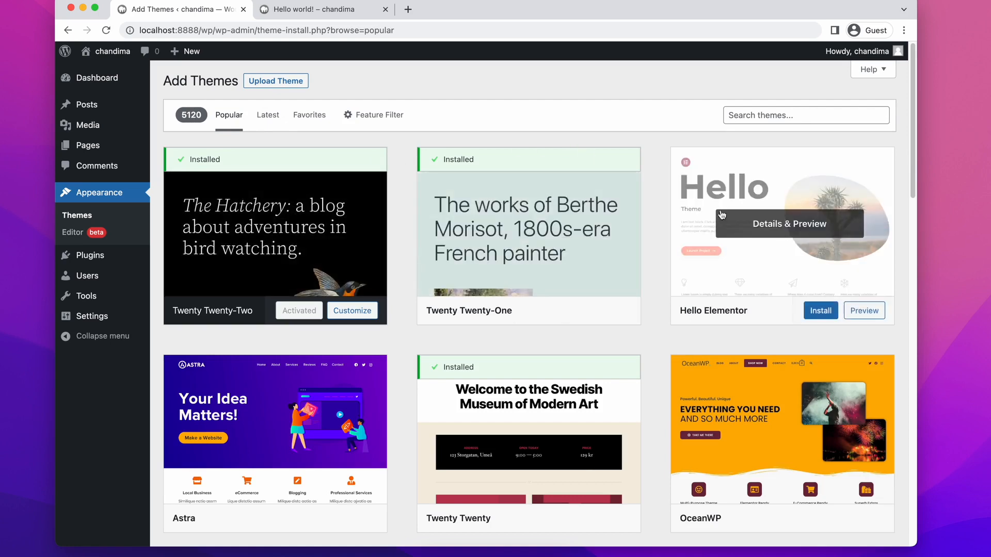
pyautogui.scroll(-3, 774, 181)
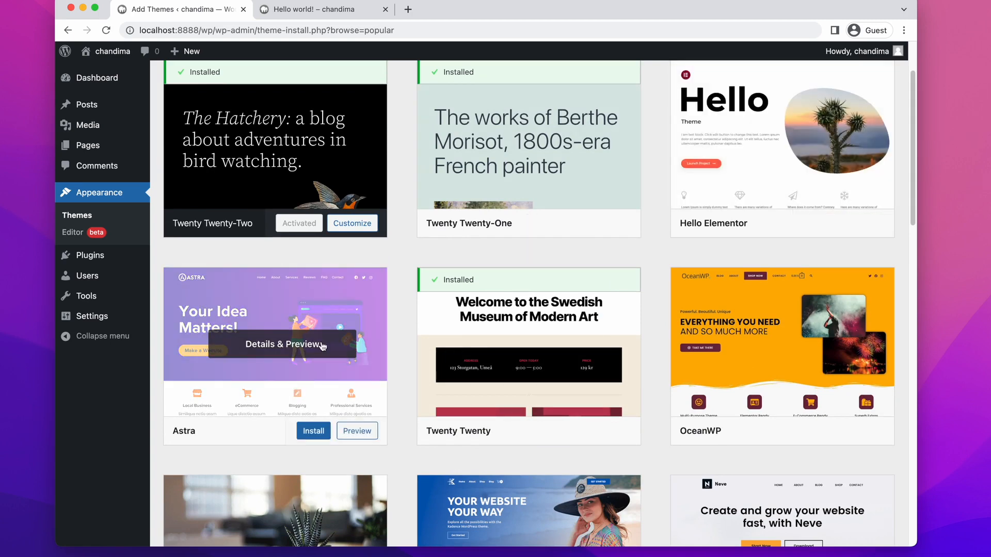
pyautogui.scroll(-7, 305, 367)
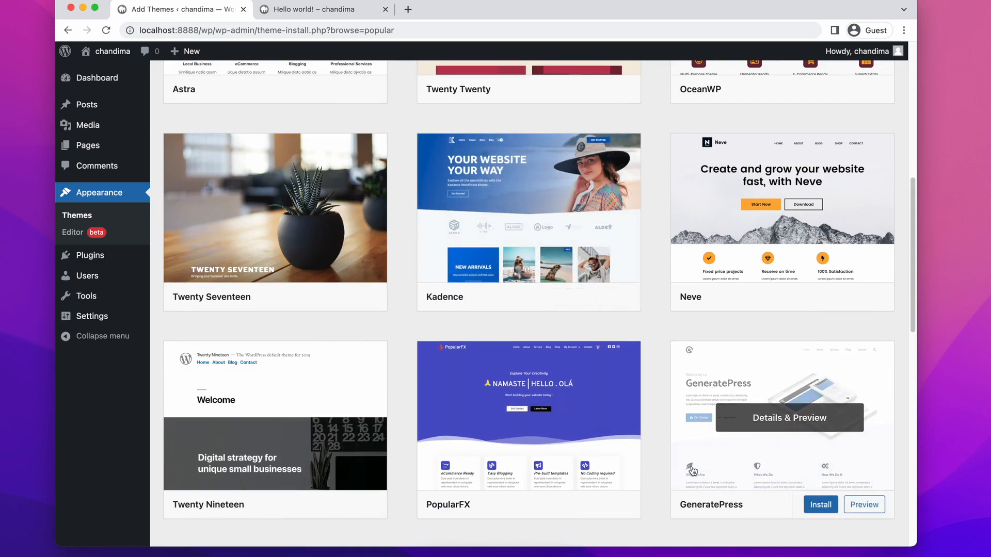
pyautogui.scroll(-6, 691, 470)
pyautogui.scroll(-3, 692, 471)
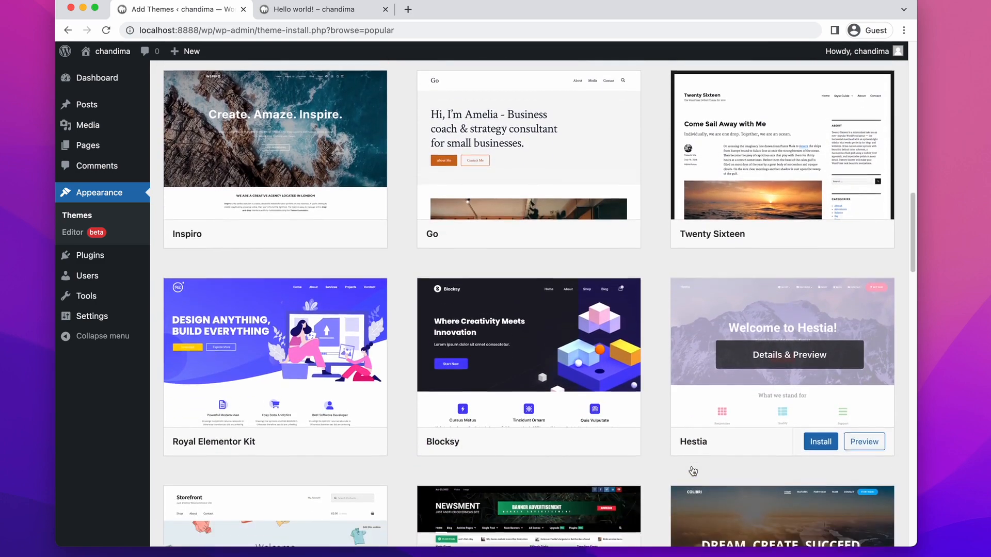
pyautogui.scroll(-3, 605, 349)
pyautogui.scroll(-8, 605, 349)
pyautogui.scroll(20, 605, 349)
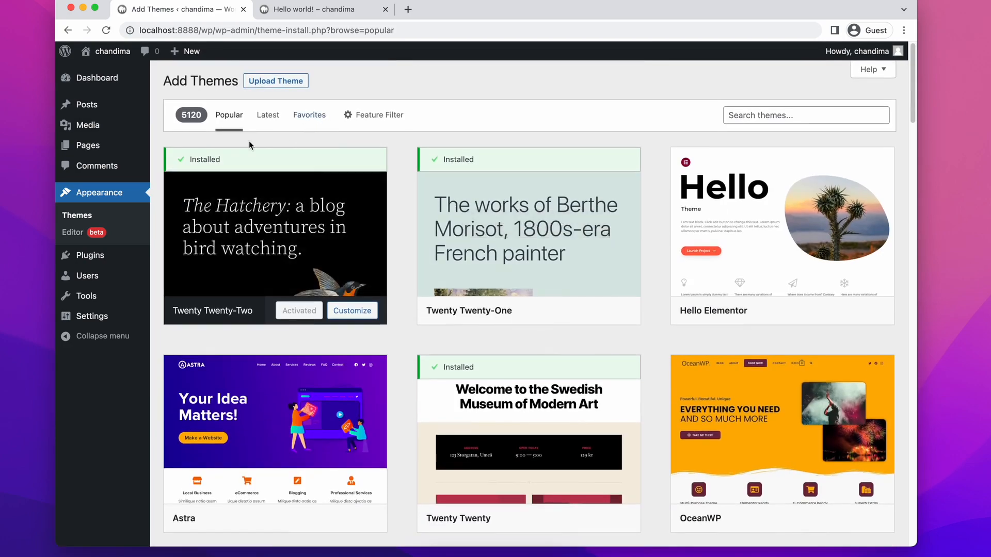
# - Open the beta site editor, examine the Home template and its header, and return to the theme-adding page
pyautogui.click(79, 232)
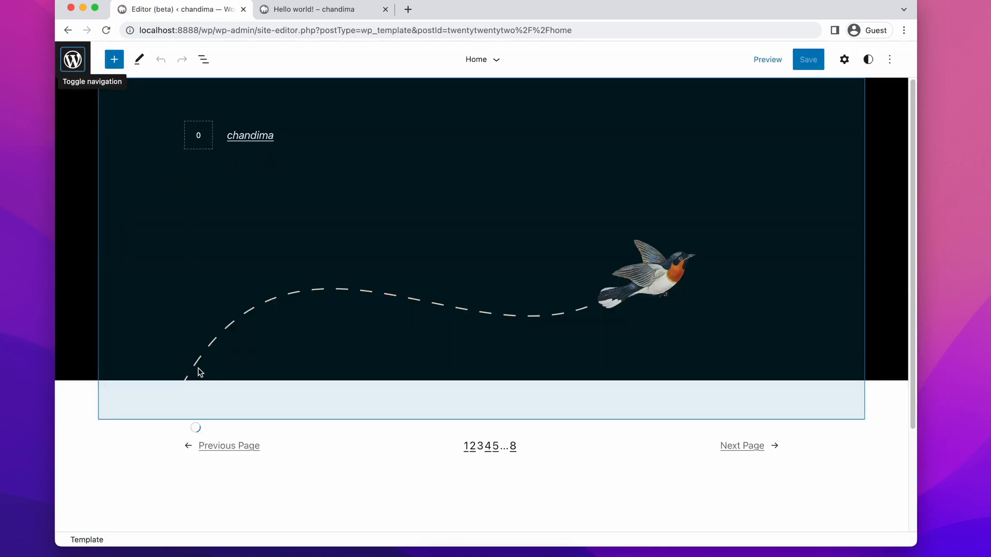
pyautogui.scroll(-1, 459, 271)
pyautogui.scroll(-5, 461, 273)
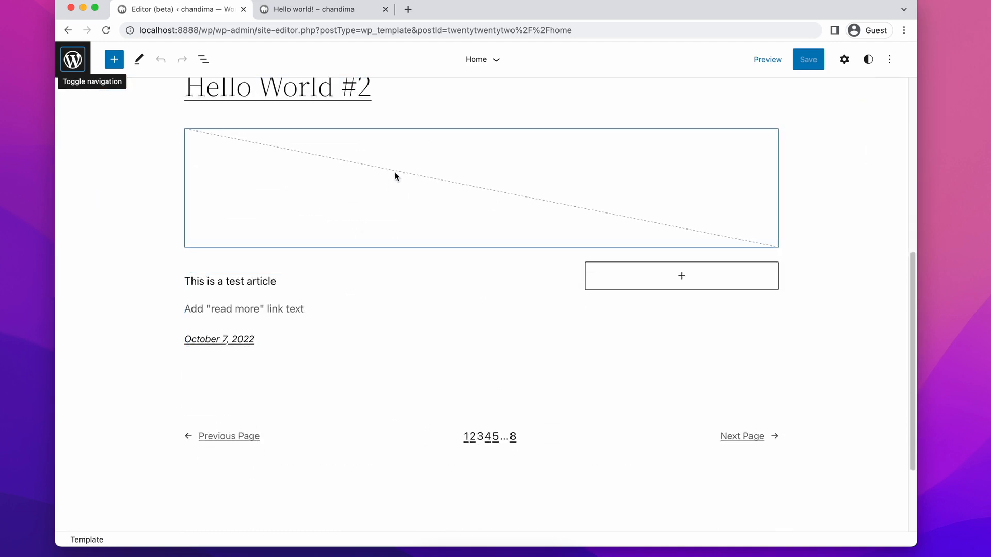
pyautogui.scroll(-2, 365, 199)
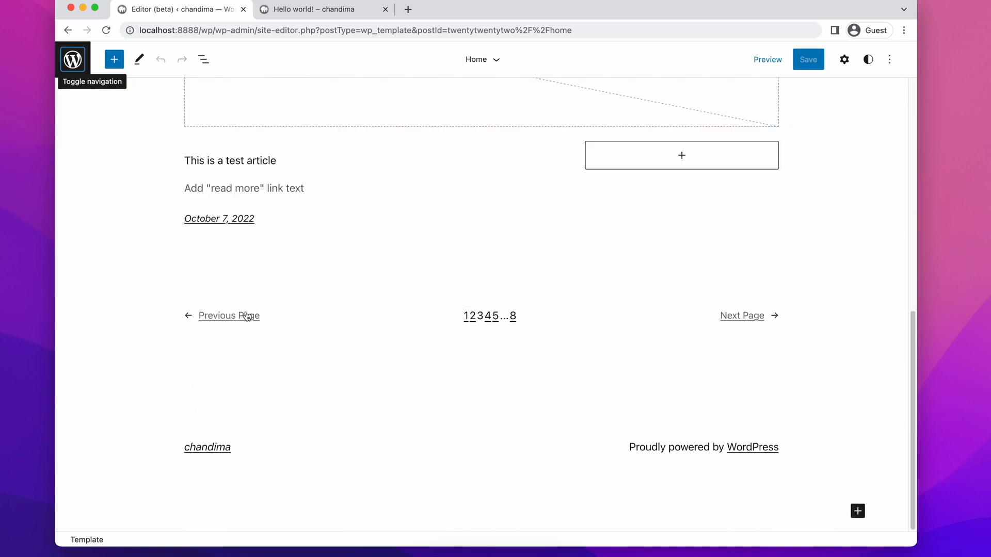
pyautogui.scroll(9, 747, 100)
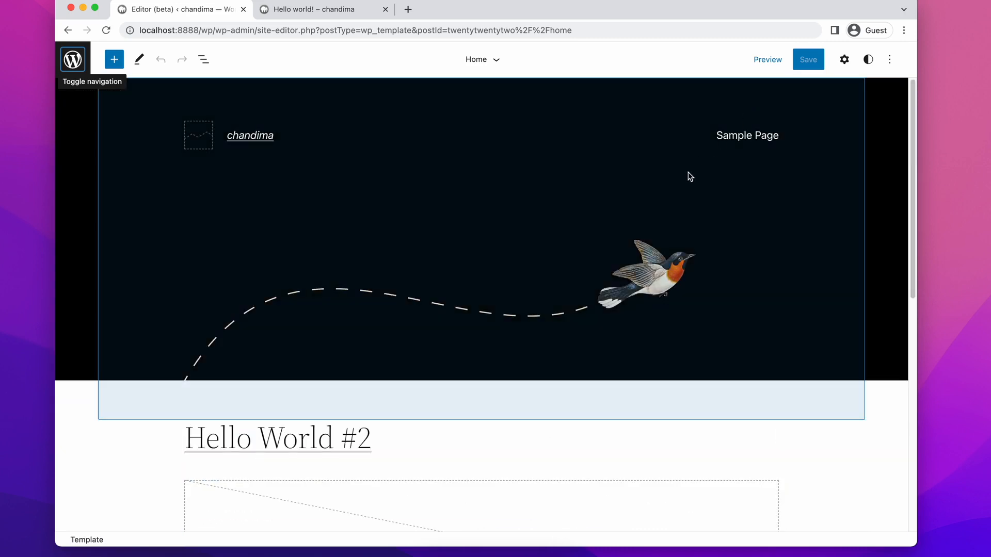
pyautogui.click(689, 172)
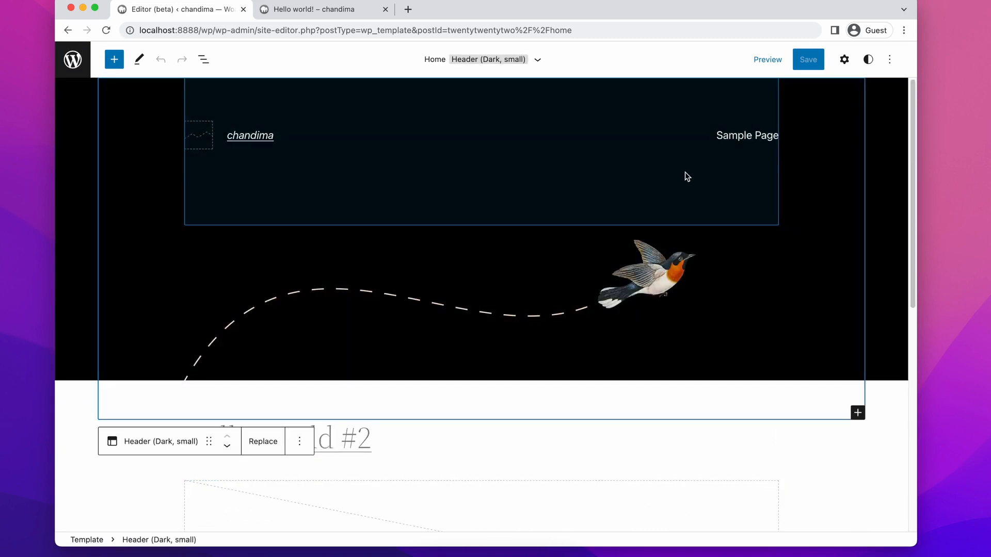
pyautogui.click(69, 33)
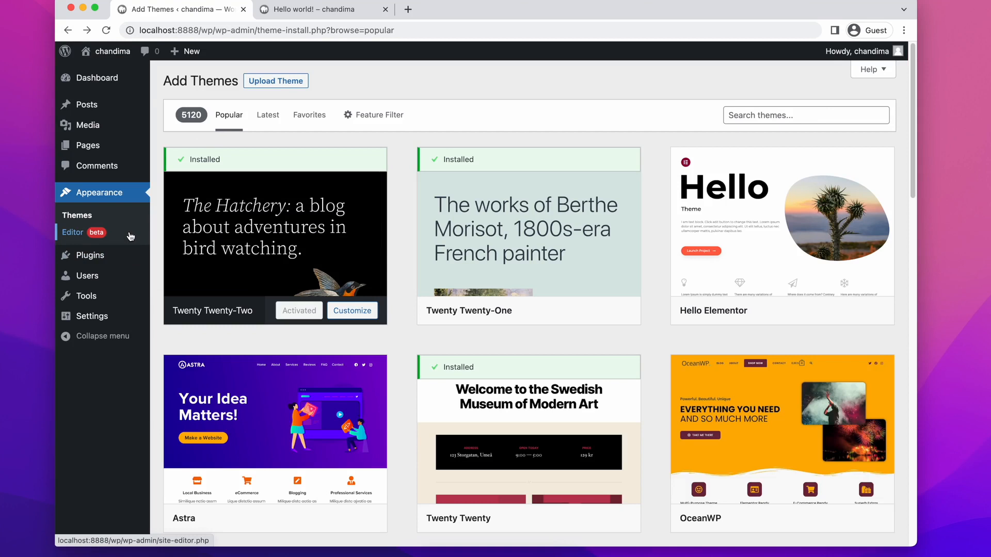
# - Review the installed plugins and browse the featured plugins available to add
pyautogui.click(111, 264)
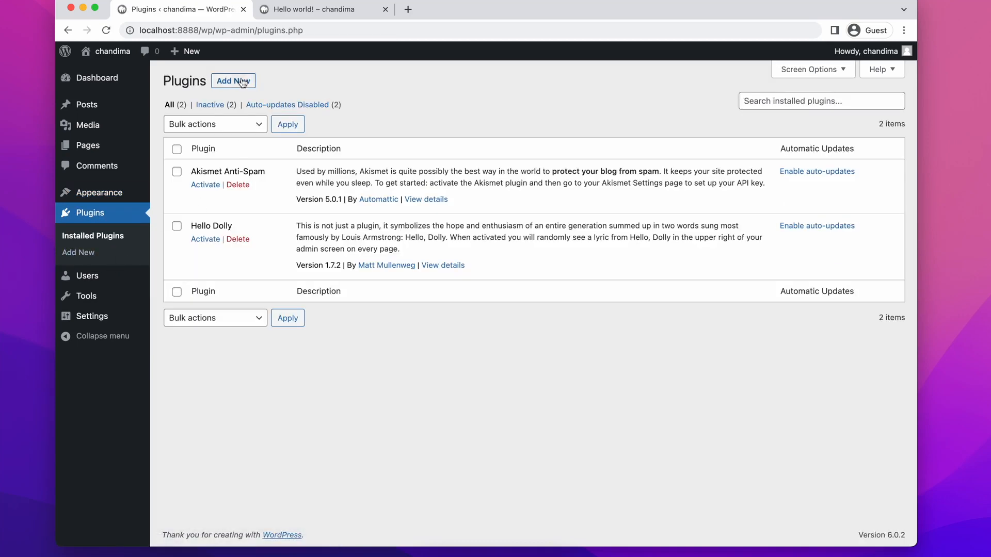
pyautogui.click(239, 89)
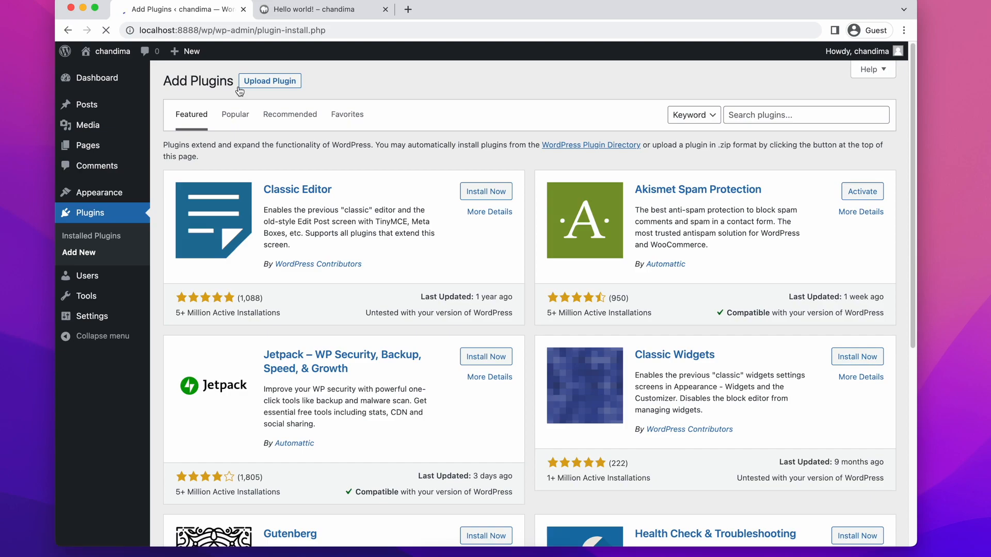
pyautogui.scroll(-15, 357, 283)
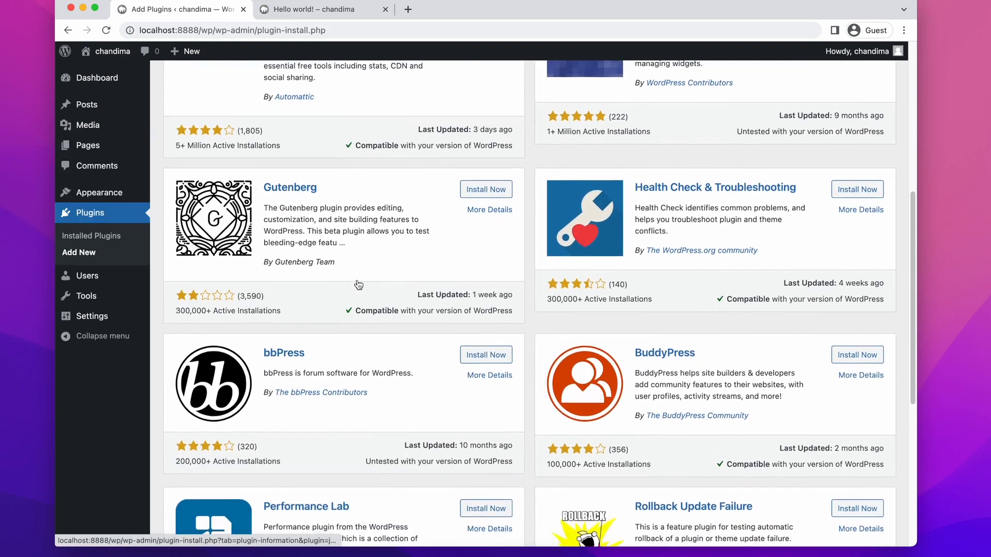
pyautogui.scroll(15, 357, 283)
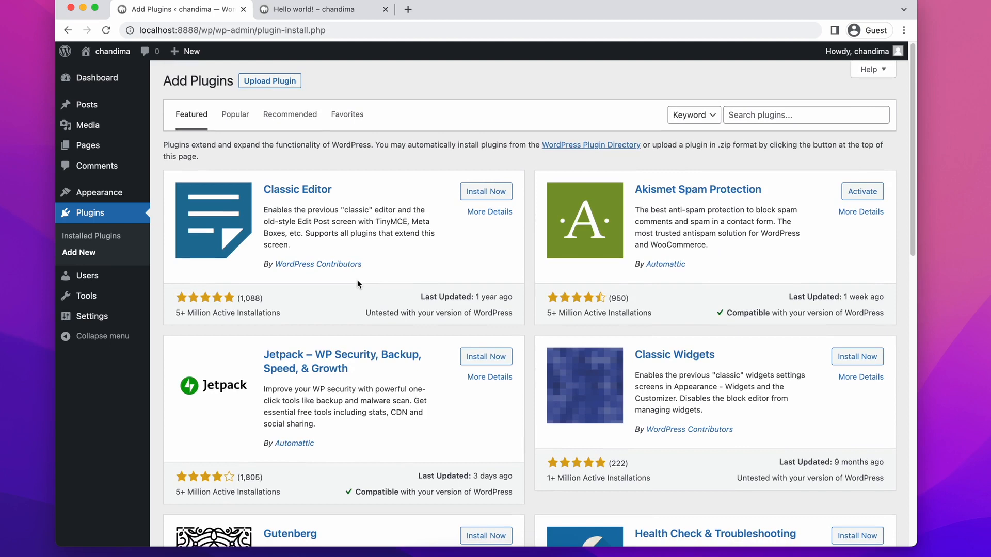
# - Switch the plugin catalogue to the popular plugins and browse through them
pyautogui.click(242, 126)
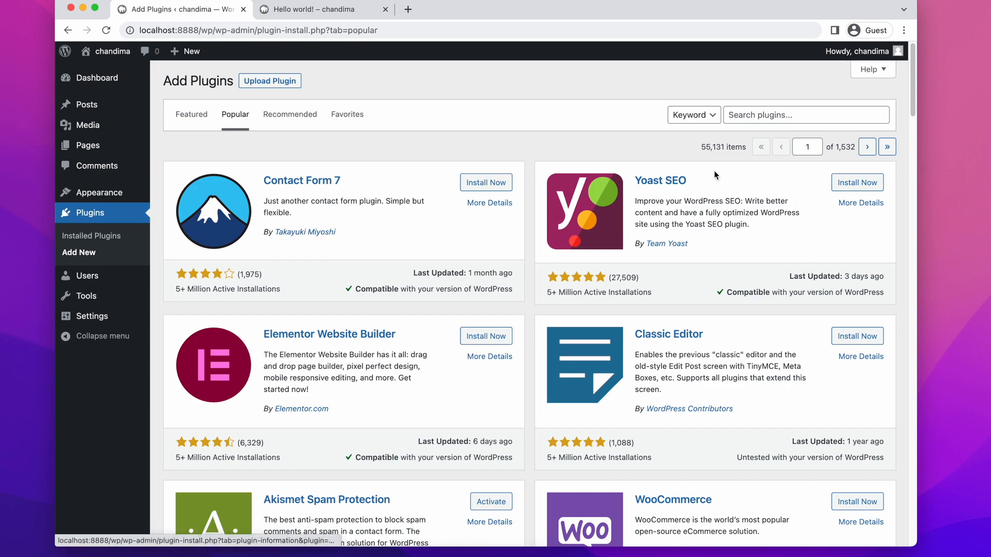
pyautogui.scroll(-5, 714, 174)
pyautogui.scroll(-1, 714, 176)
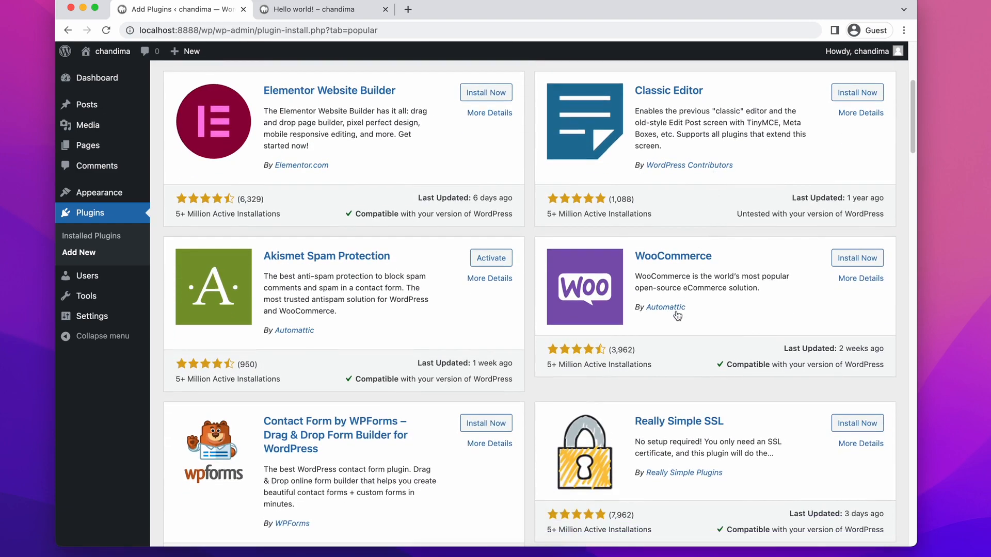
pyautogui.scroll(-15, 676, 316)
pyautogui.scroll(-9, 676, 307)
pyautogui.scroll(-16, 676, 308)
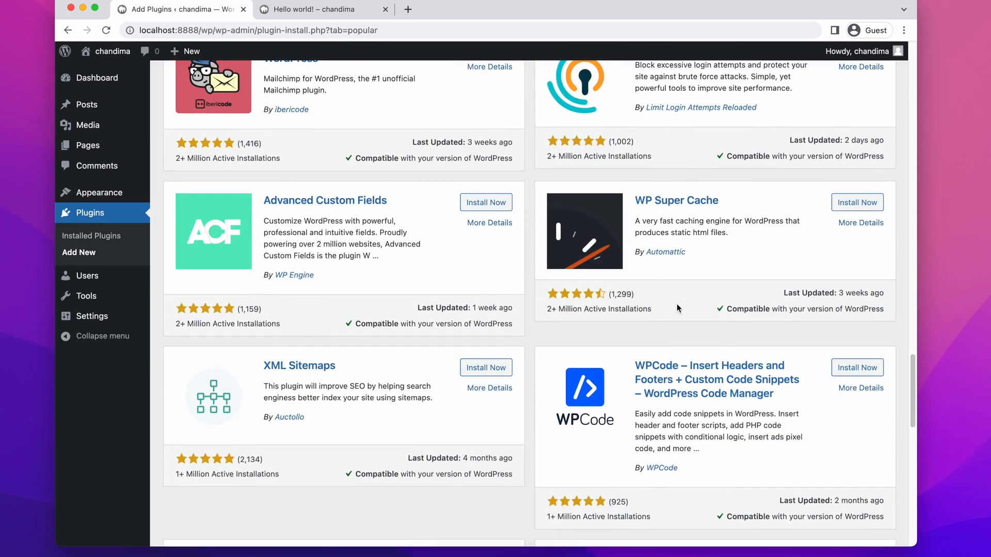
pyautogui.scroll(20, 373, 238)
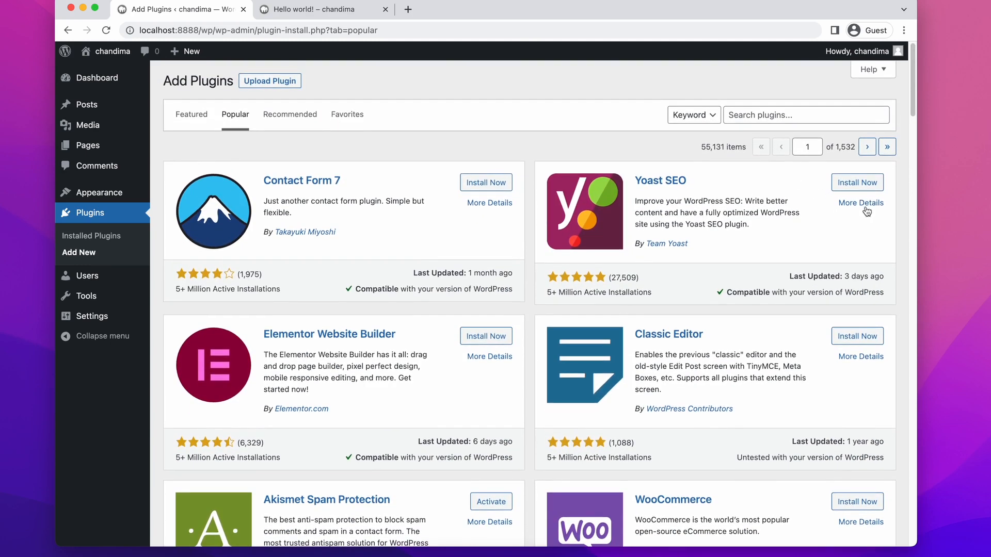
# - Install and activate the Yoast SEO plugin, and check for it in the list of installed plugins
pyautogui.click(859, 183)
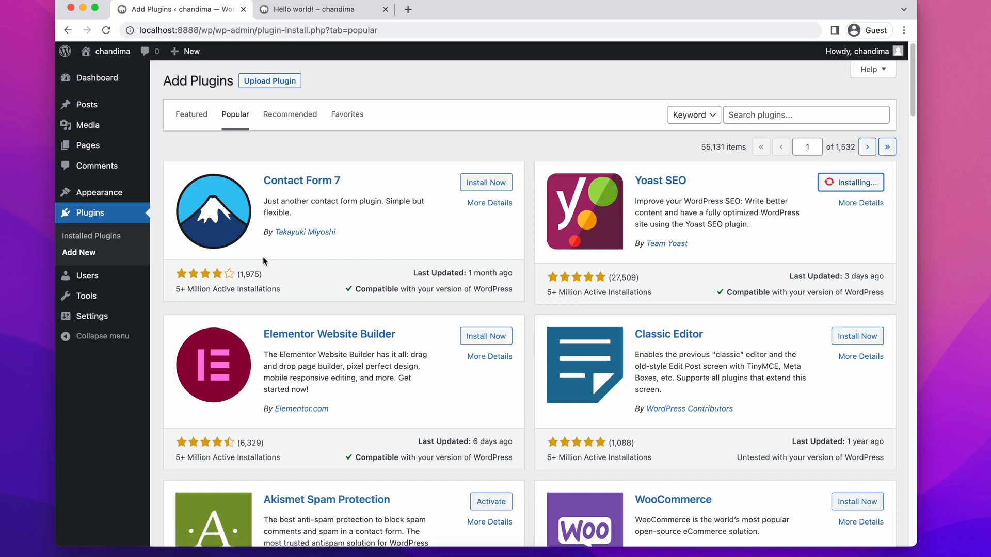
pyautogui.click(852, 183)
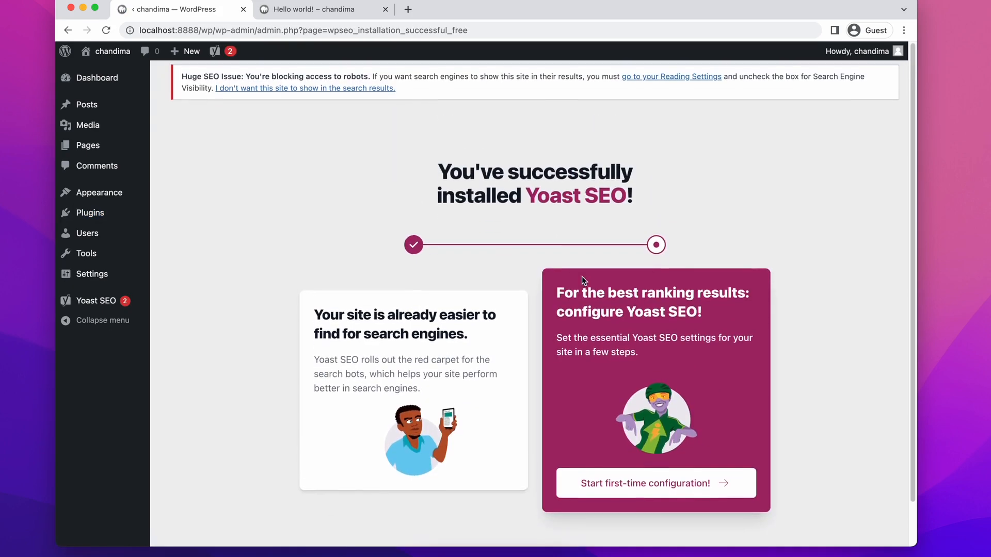
pyautogui.moveTo(103, 213)
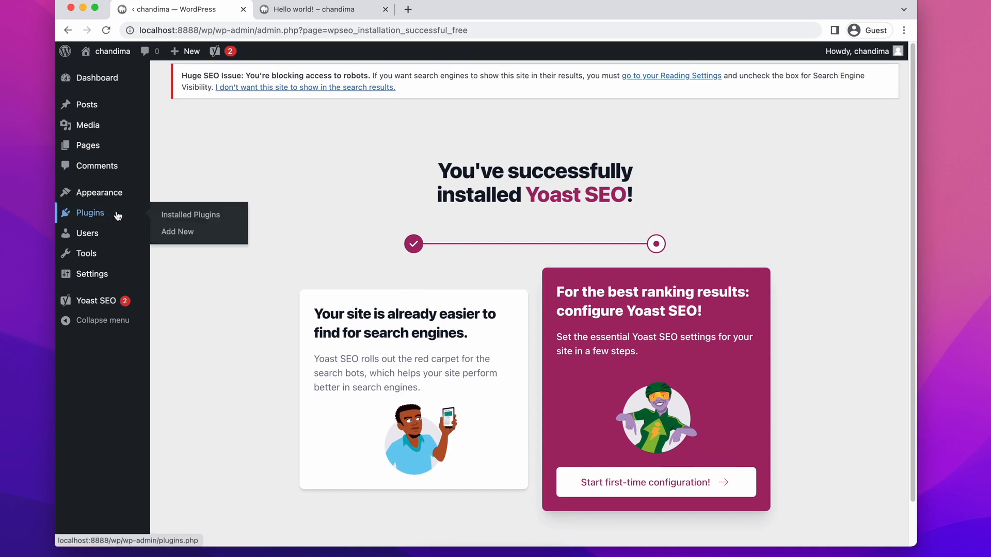
pyautogui.click(174, 213)
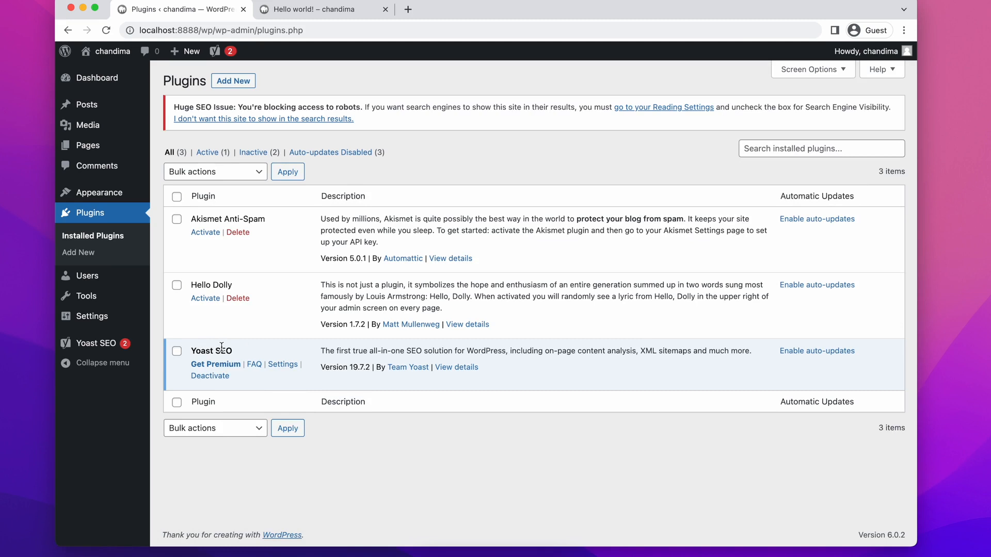
# - Deactivate the Yoast SEO plugin and delete it together with its data through a bulk action
pyautogui.click(211, 377)
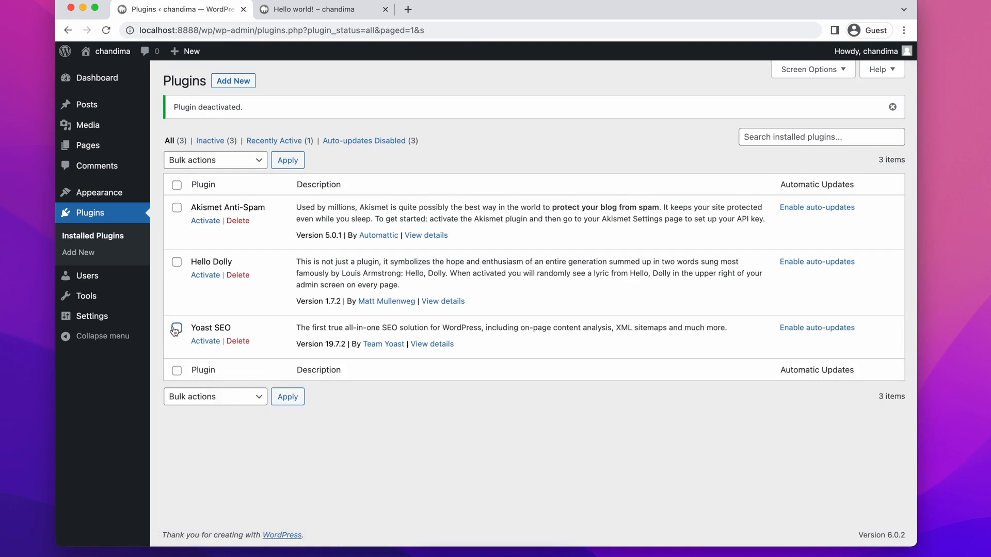
pyautogui.click(220, 160)
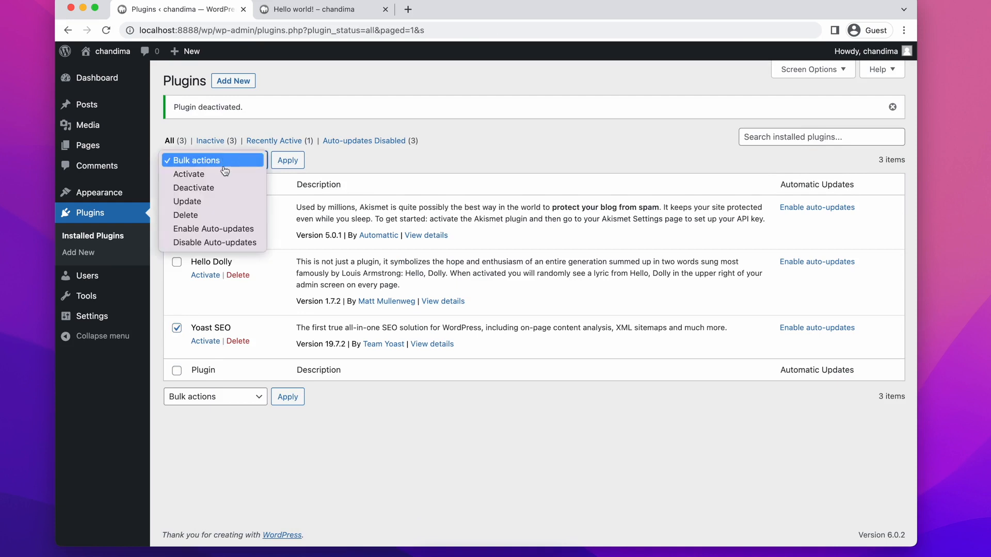
pyautogui.click(220, 214)
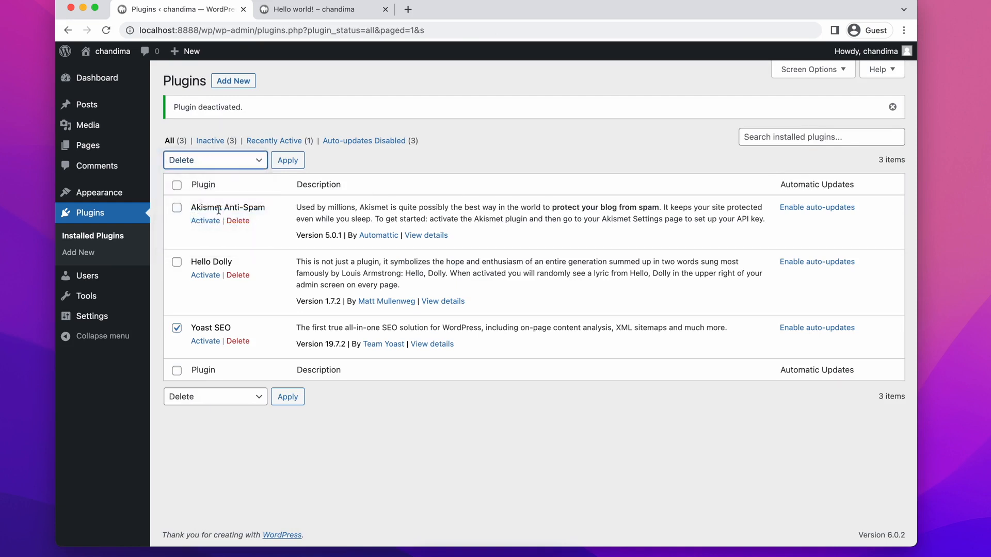
pyautogui.click(279, 163)
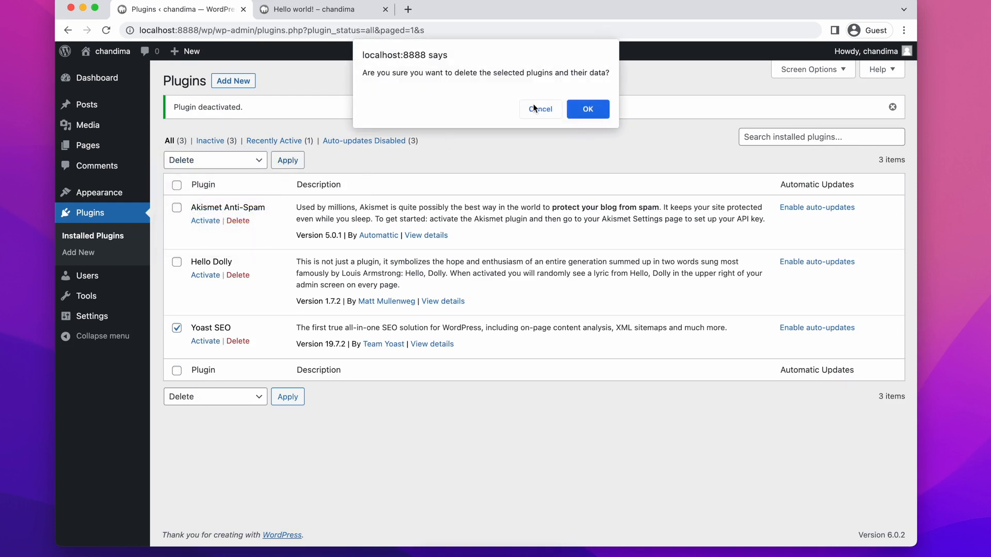
pyautogui.click(584, 110)
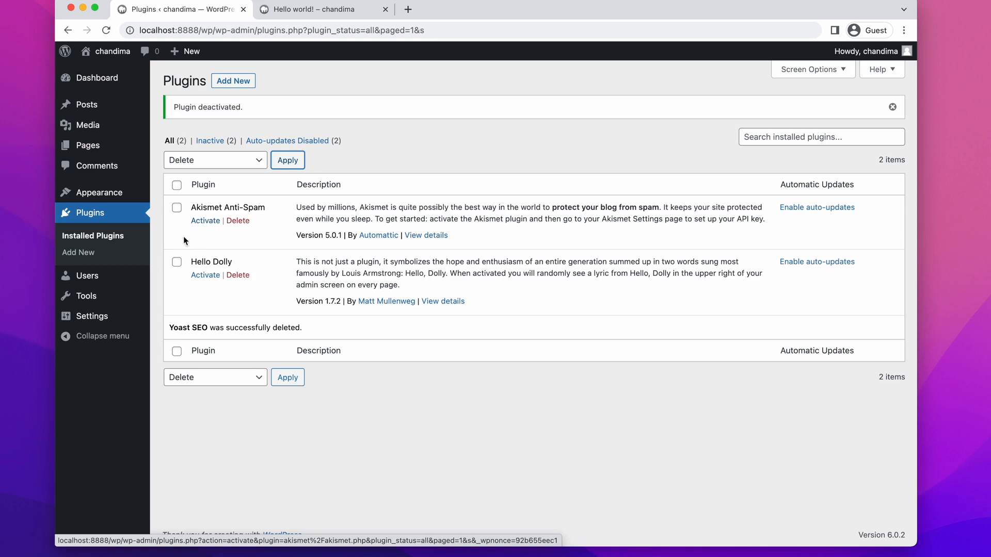
# - Review the list of all users, the form for adding a new user and the profile page's personal and contact options
pyautogui.moveTo(93, 285)
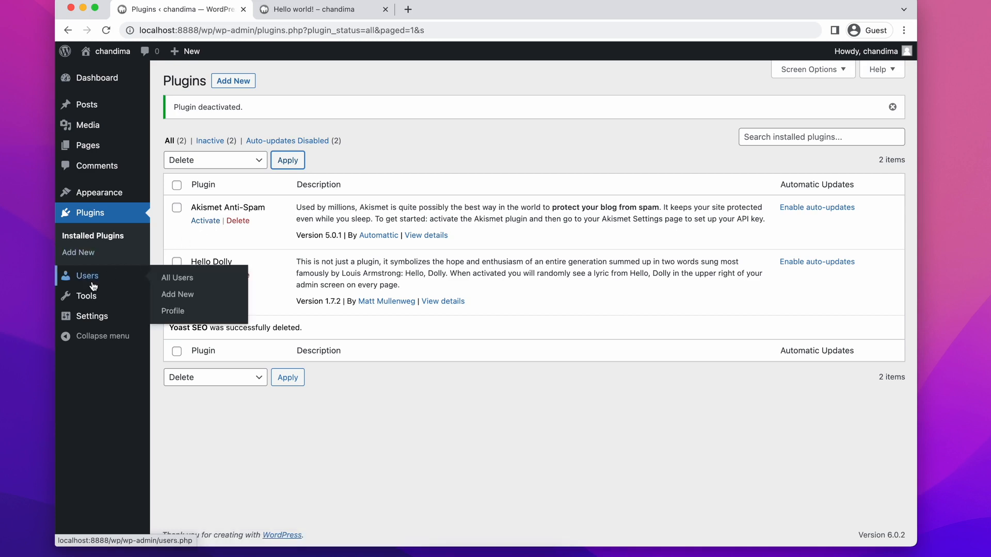
pyautogui.click(176, 278)
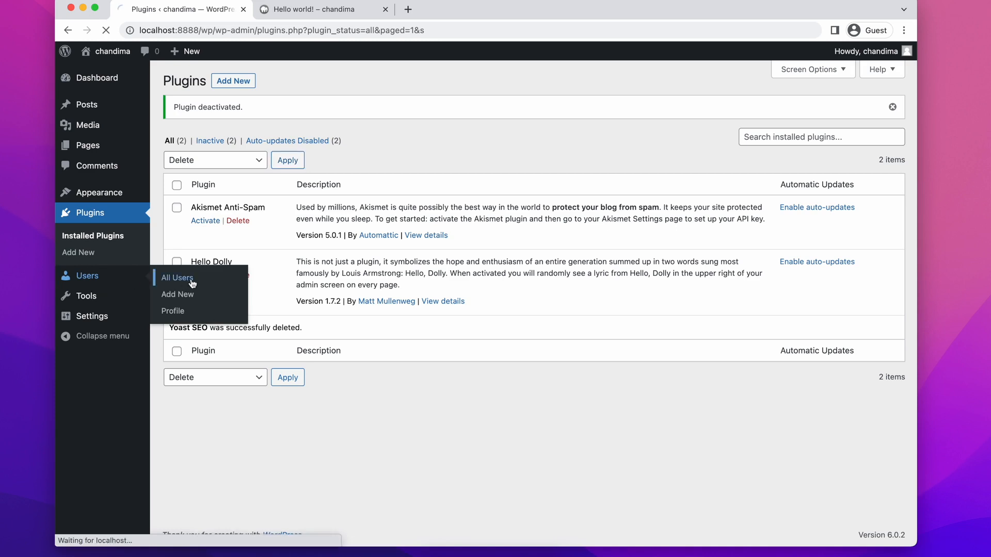
pyautogui.moveTo(243, 187)
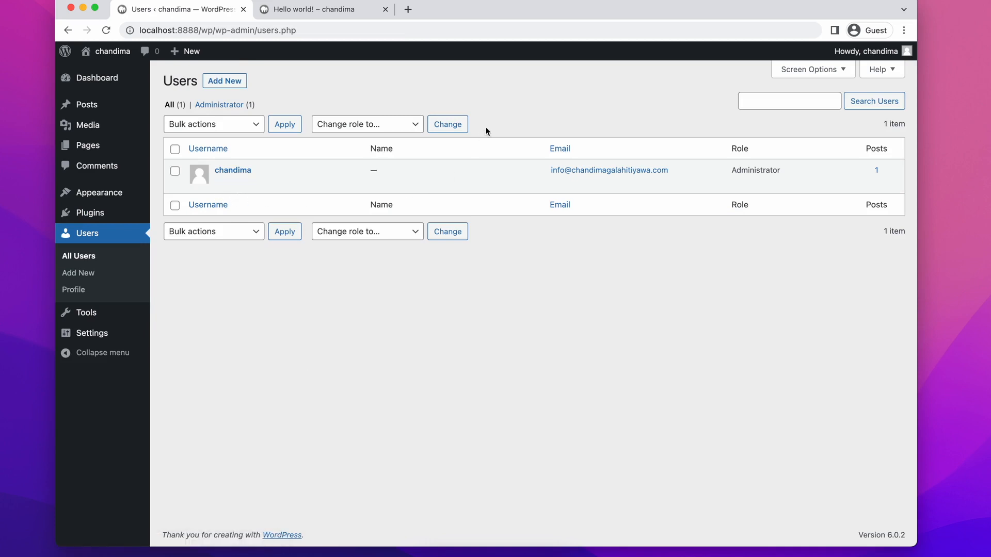
pyautogui.moveTo(131, 220)
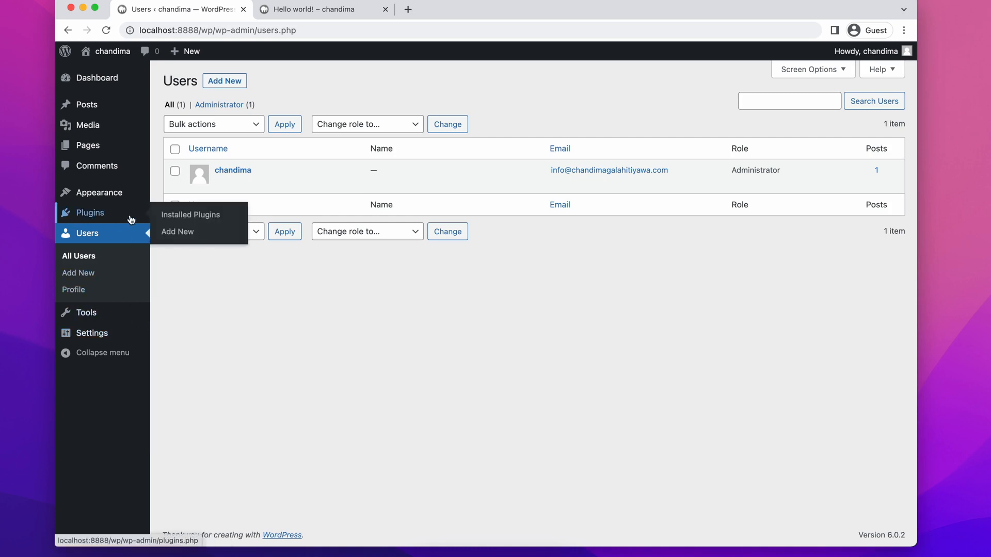
pyautogui.click(75, 273)
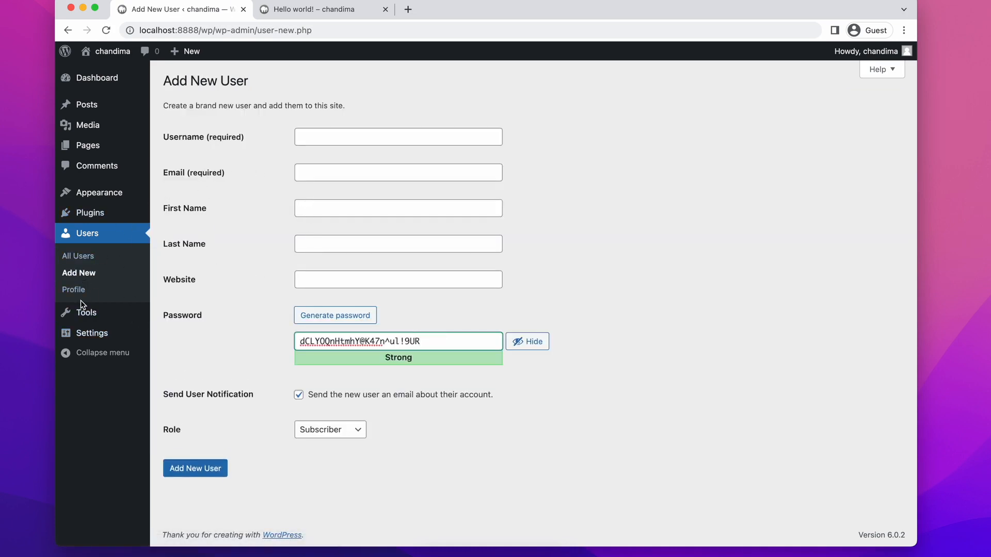
pyautogui.click(83, 290)
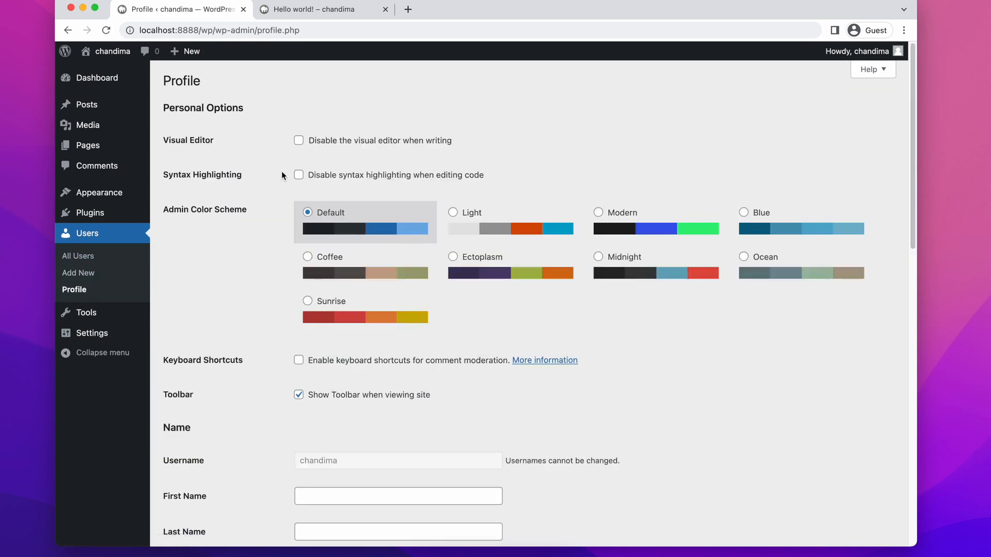
pyautogui.scroll(-10, 282, 175)
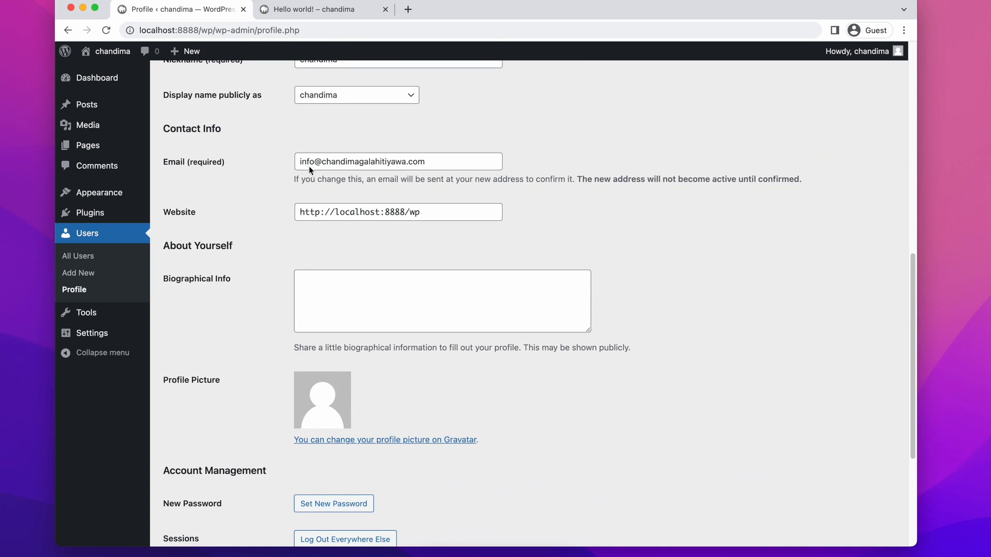
pyautogui.moveTo(885, 49)
# - Look through the available tools, the importers and the Site Health status
pyautogui.click(122, 312)
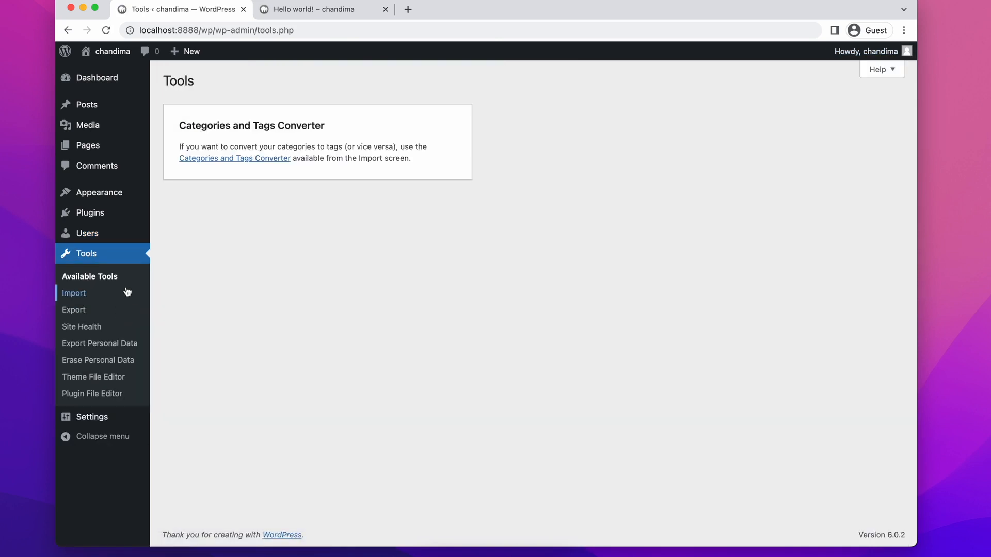
pyautogui.click(110, 295)
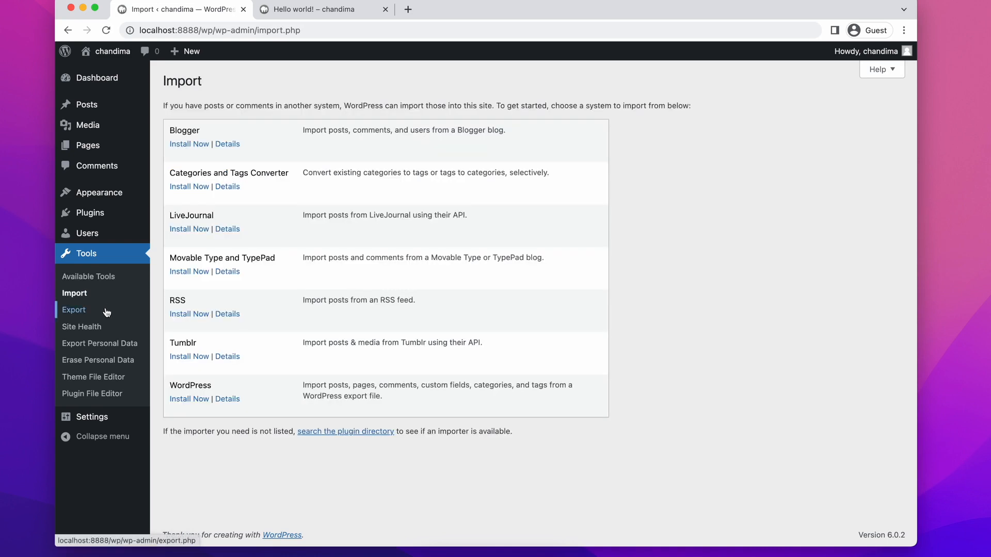
pyautogui.click(101, 331)
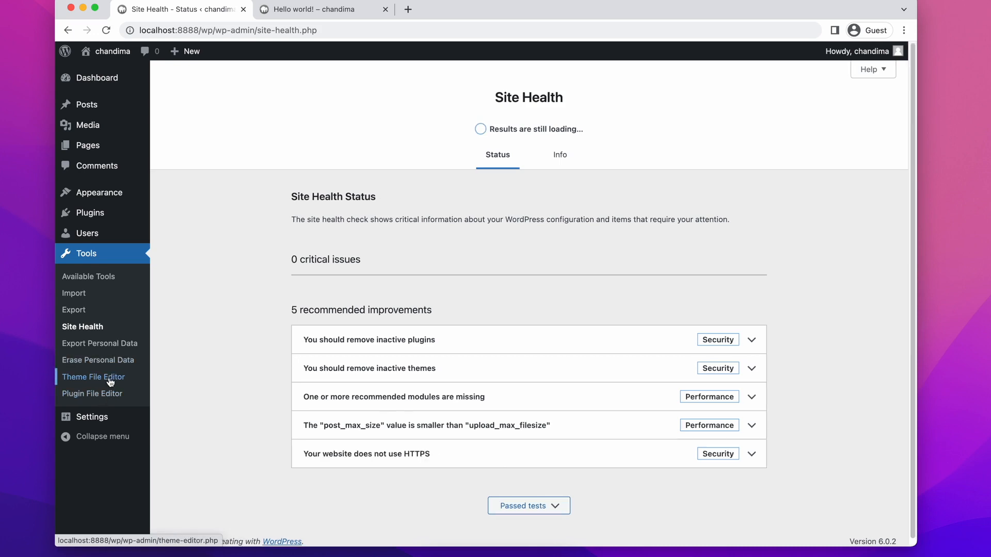
# - Open the general settings and clear the site's tagline
pyautogui.moveTo(111, 417)
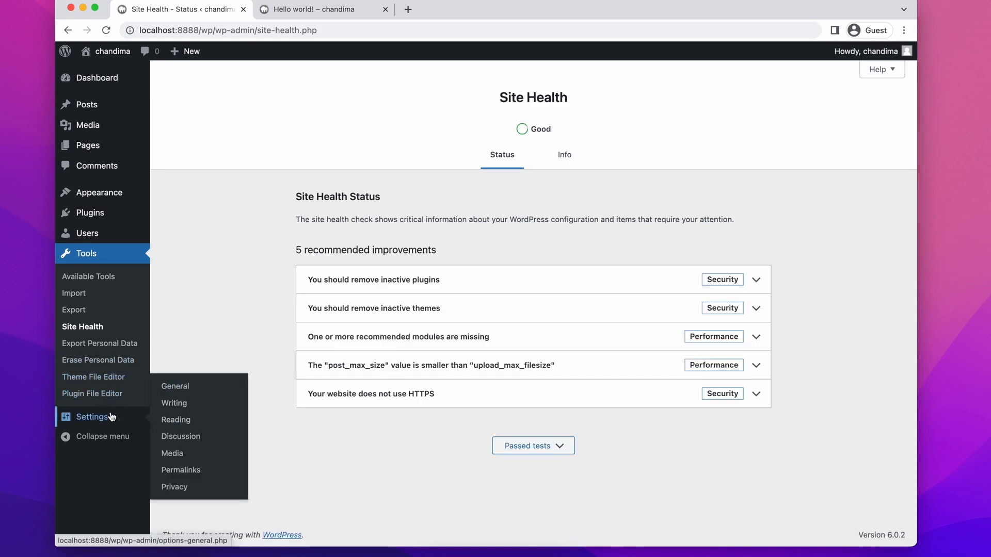
pyautogui.click(112, 416)
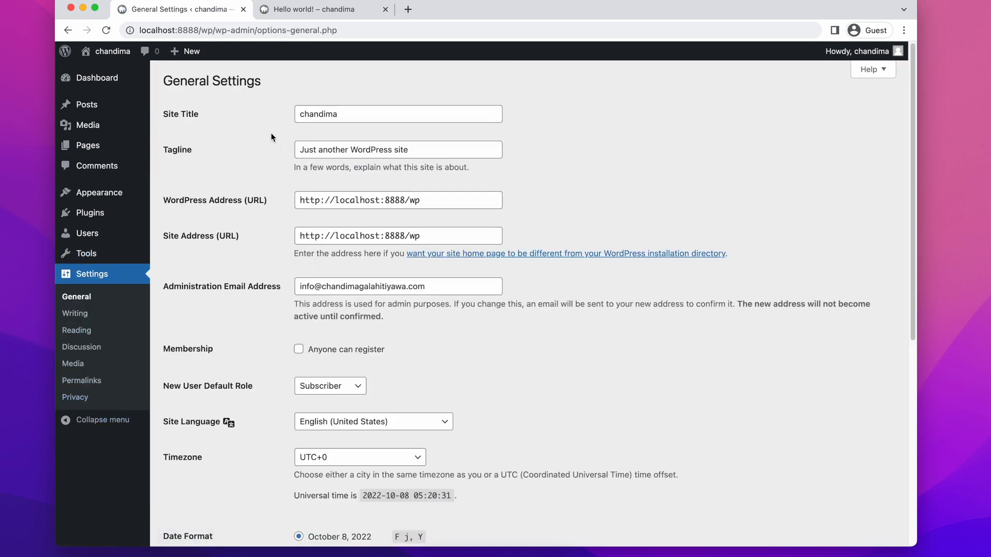
pyautogui.click(333, 147)
pyautogui.tripleClick(333, 147)
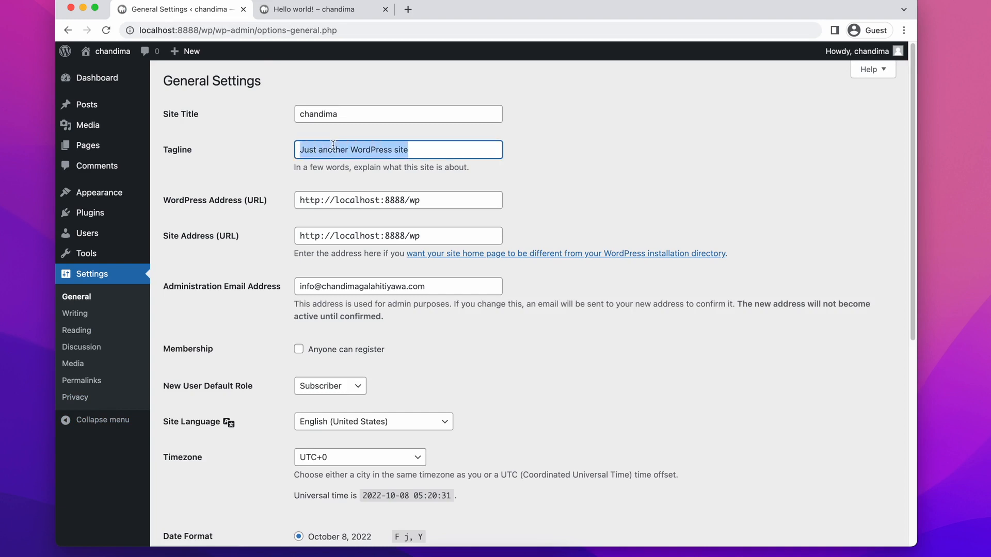
pyautogui.press('BackSpace')
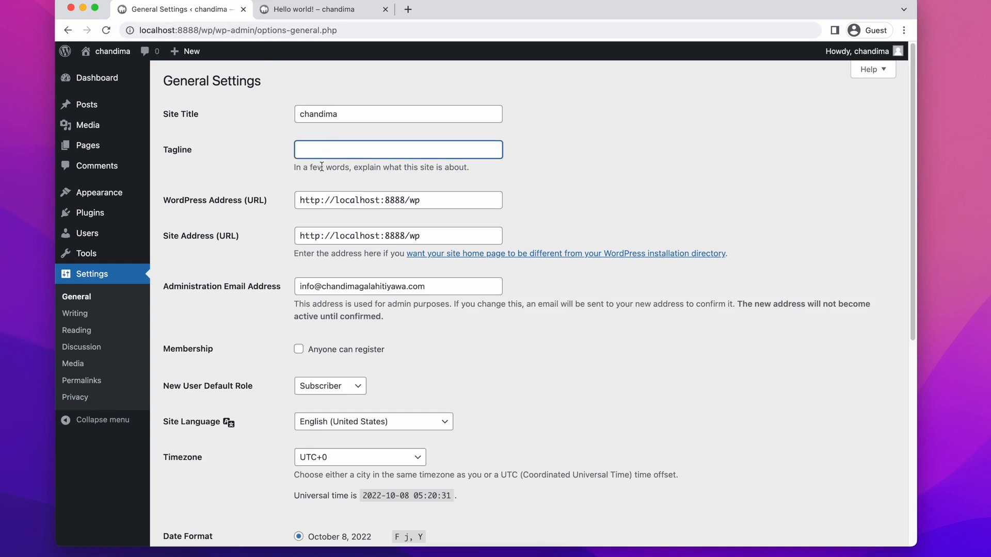
# - Examine the general settings for the WordPress address, administration email, default role for new users, language, timezone, and date and time formats
pyautogui.click(320, 199)
pyautogui.tripleClick(320, 195)
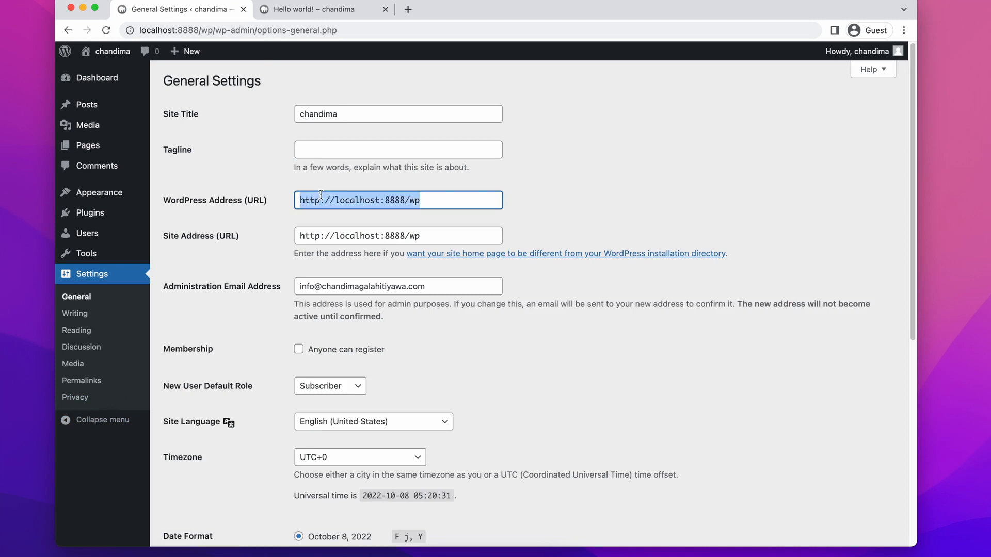
pyautogui.click(355, 285)
pyautogui.tripleClick(356, 285)
pyautogui.doubleClick(356, 285)
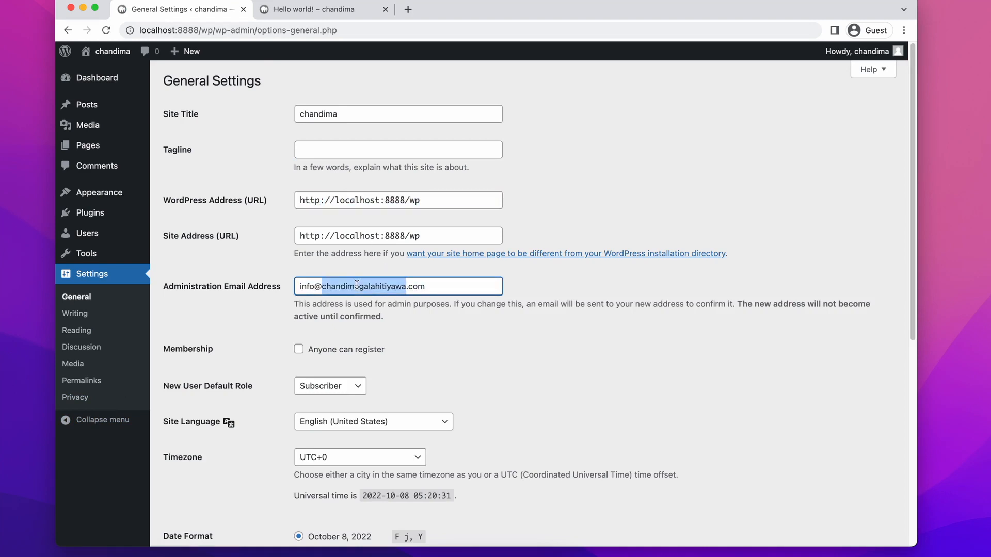
pyautogui.doubleClick(356, 285)
pyautogui.doubleClick(356, 285)
pyautogui.scroll(-5, 310, 337)
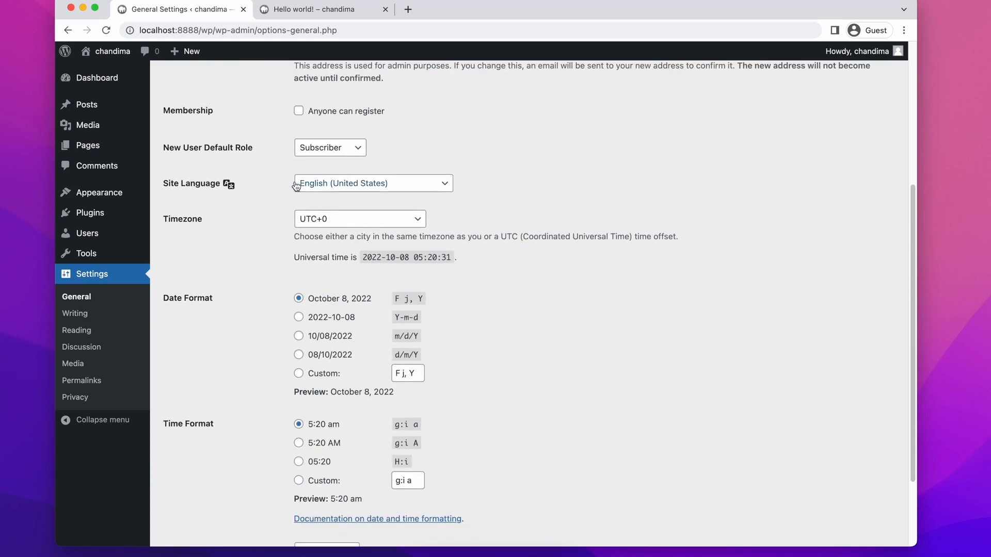
pyautogui.click(310, 147)
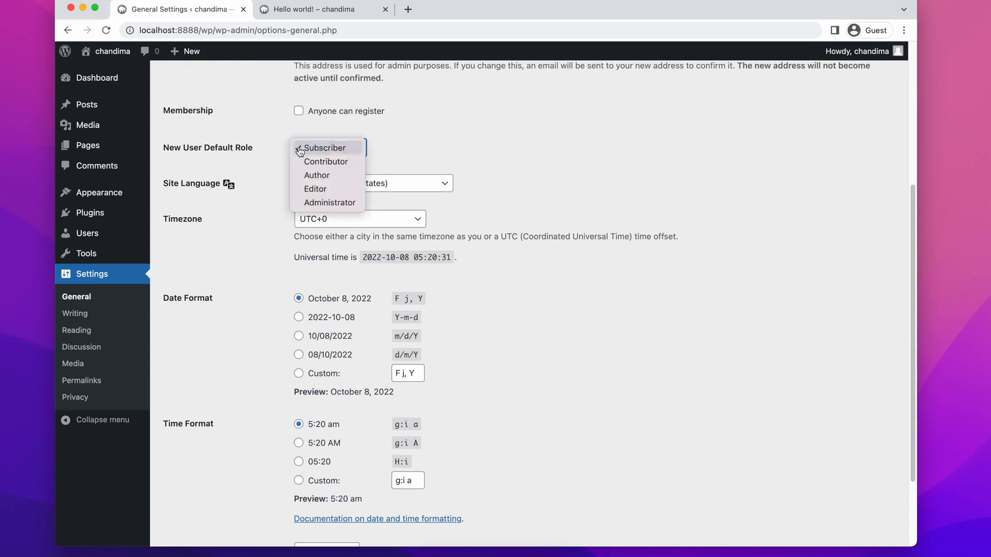
pyautogui.click(279, 168)
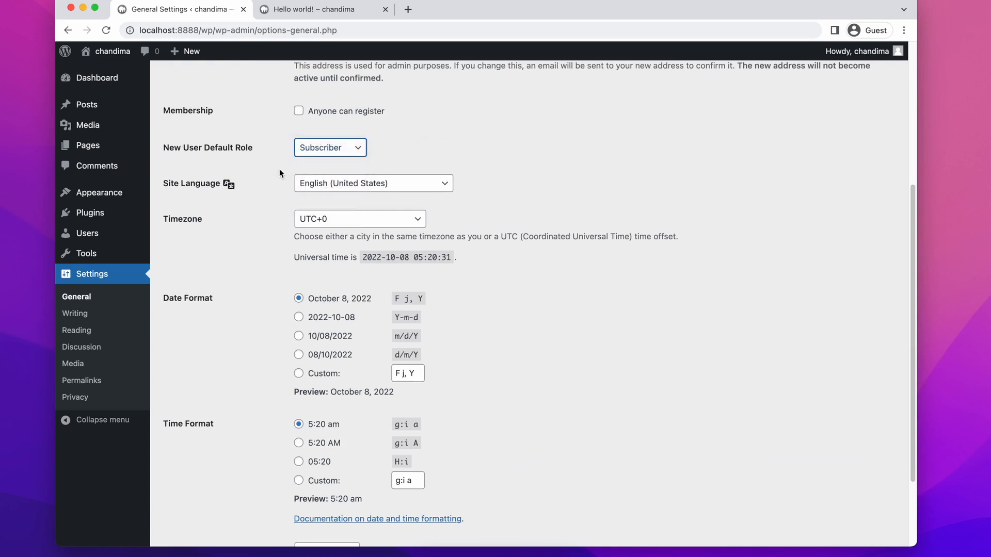
pyautogui.scroll(-2, 301, 117)
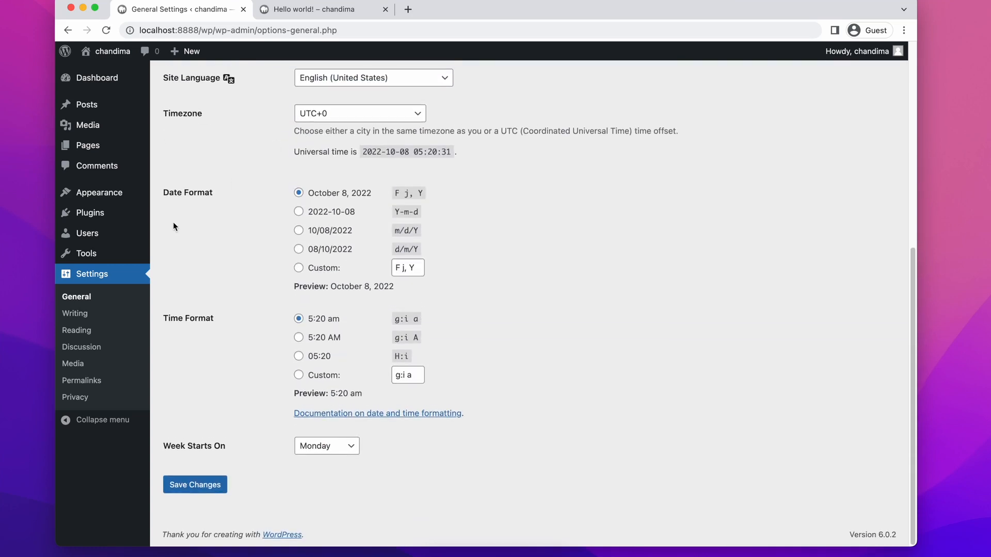
# - View the writing settings, and examine what the homepage displays in the reading settings
pyautogui.click(106, 317)
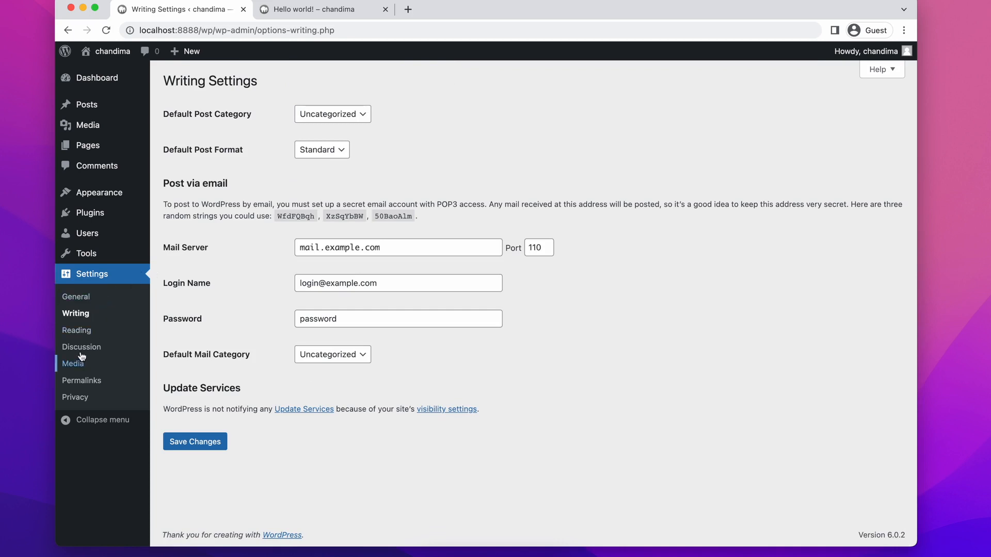
pyautogui.click(103, 336)
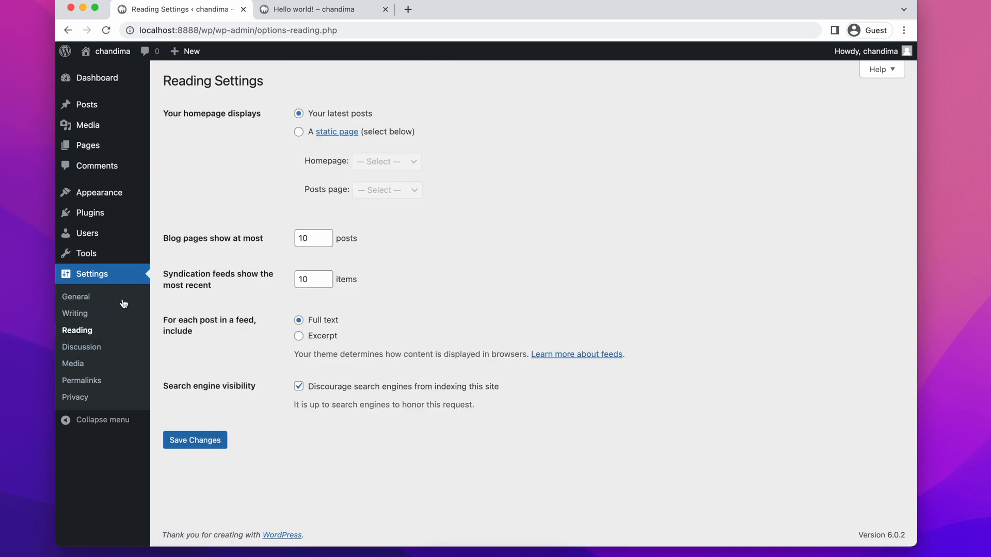
pyautogui.tripleClick(245, 114)
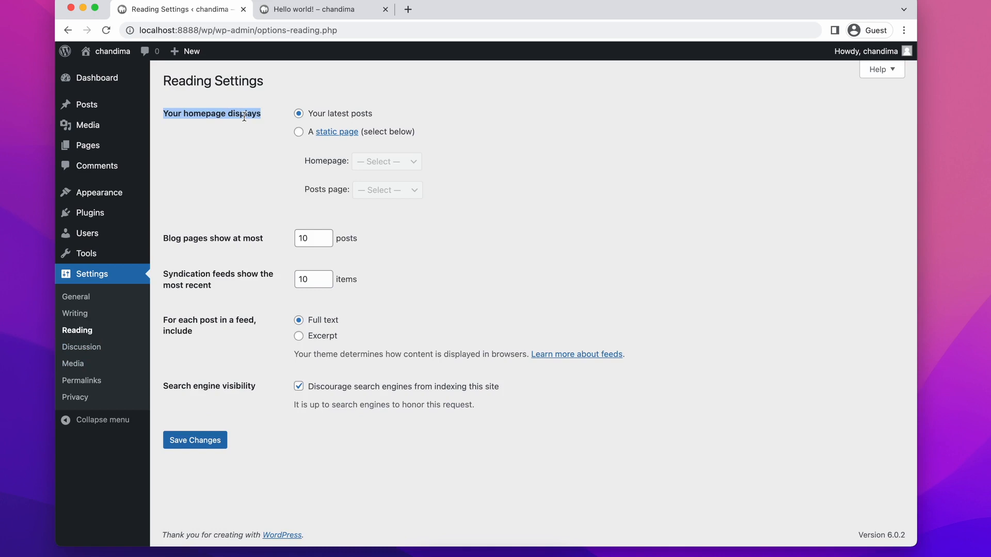
pyautogui.tripleClick(321, 118)
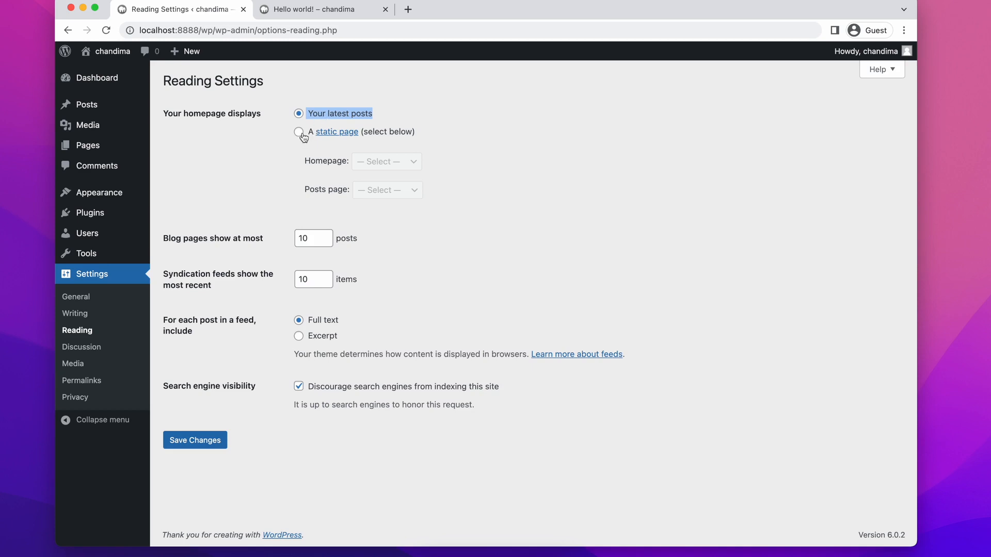
# - Set the homepage to display a static page and check which pages can be chosen as the homepage
pyautogui.click(302, 133)
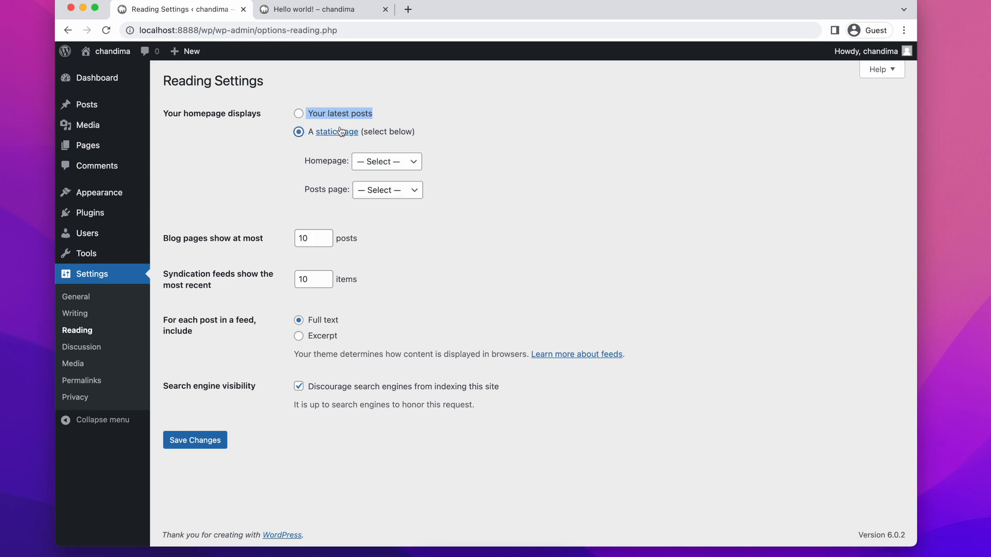
pyautogui.click(368, 161)
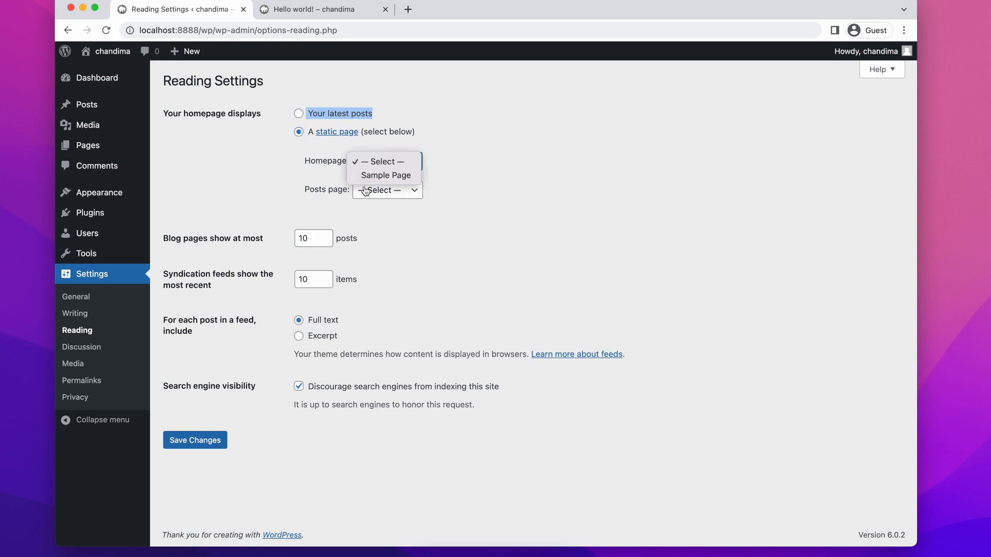
pyautogui.click(338, 202)
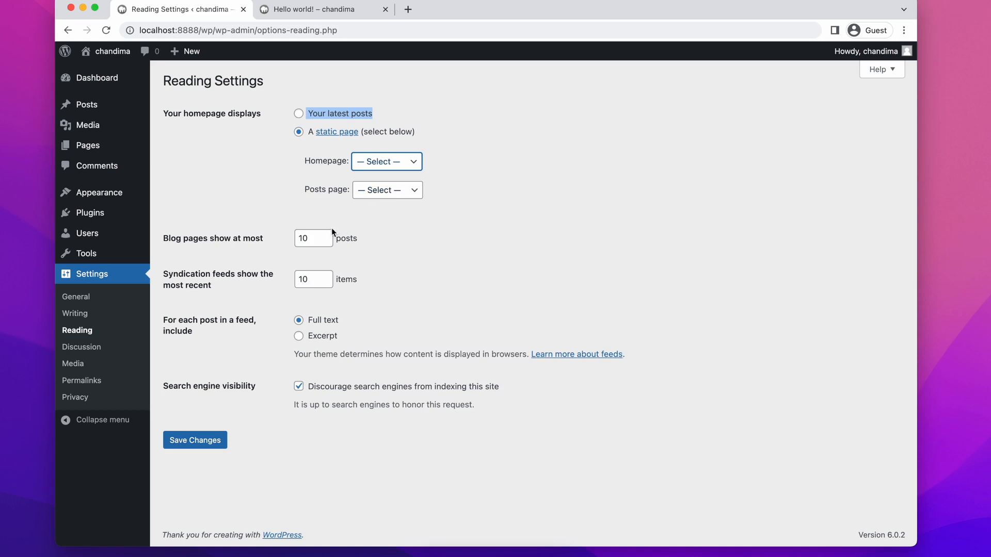
# - Examine the blog pages' post limit and the option that discourages search engines from indexing the site
pyautogui.doubleClick(315, 236)
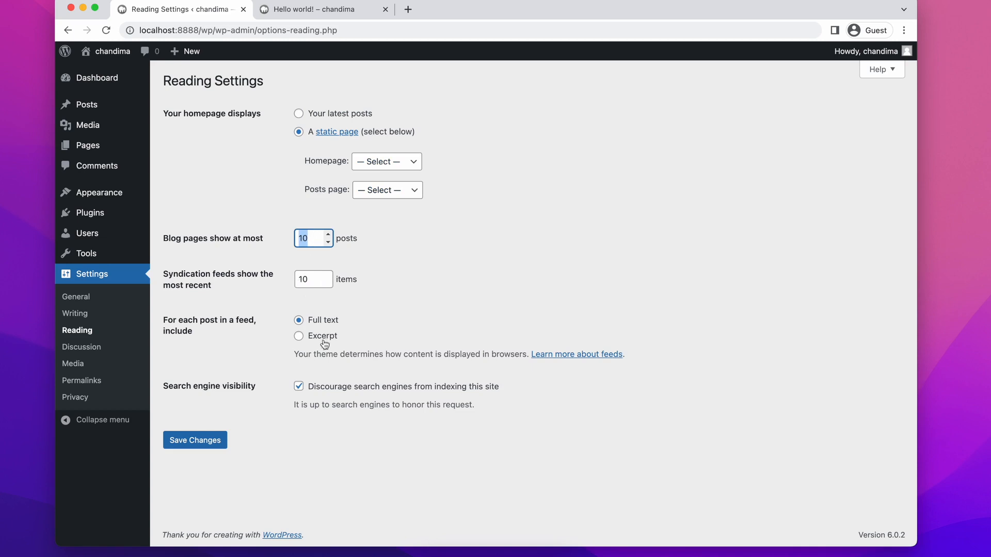
pyautogui.tripleClick(253, 387)
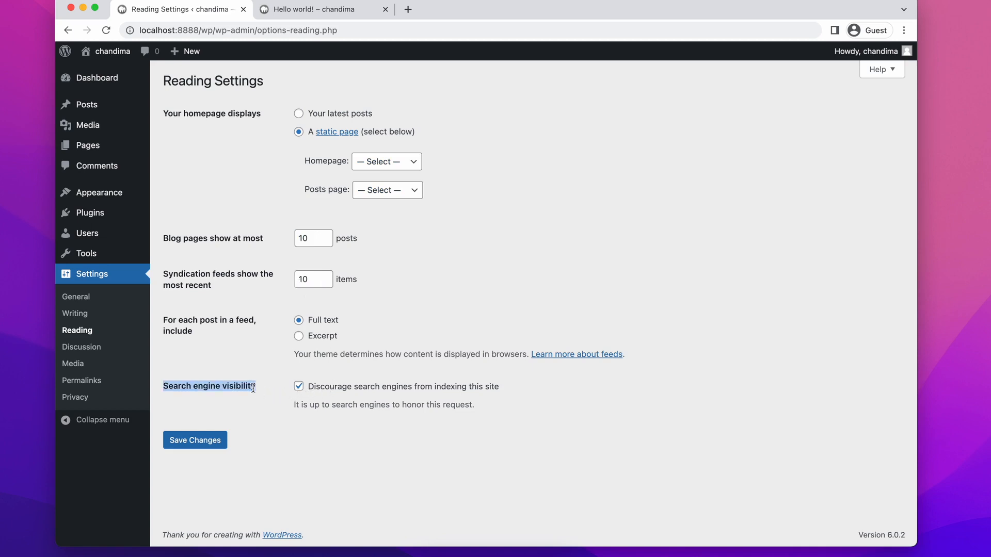
pyautogui.click(299, 387)
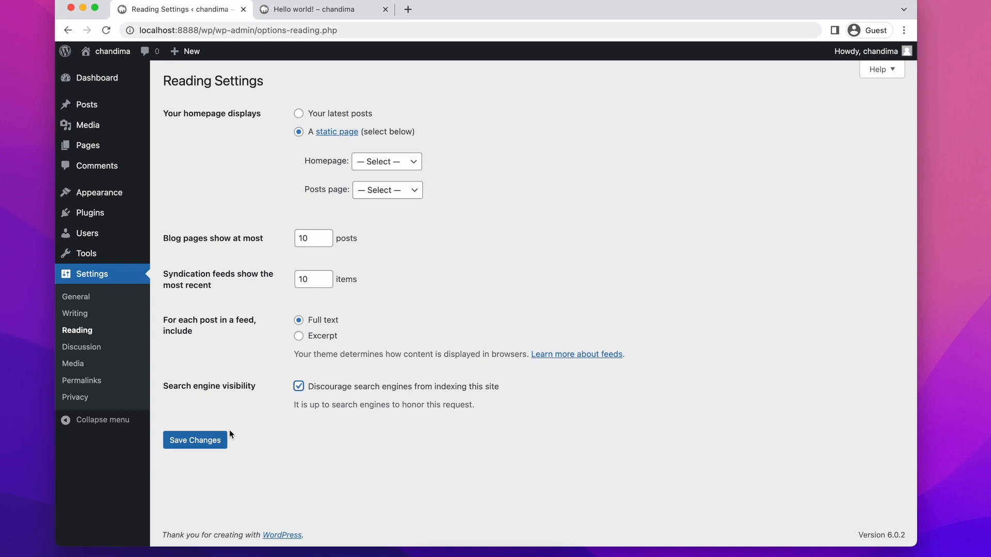
# - Examine the discussion settings for comments and moderation, and view the image sizes in the media settings
pyautogui.click(104, 348)
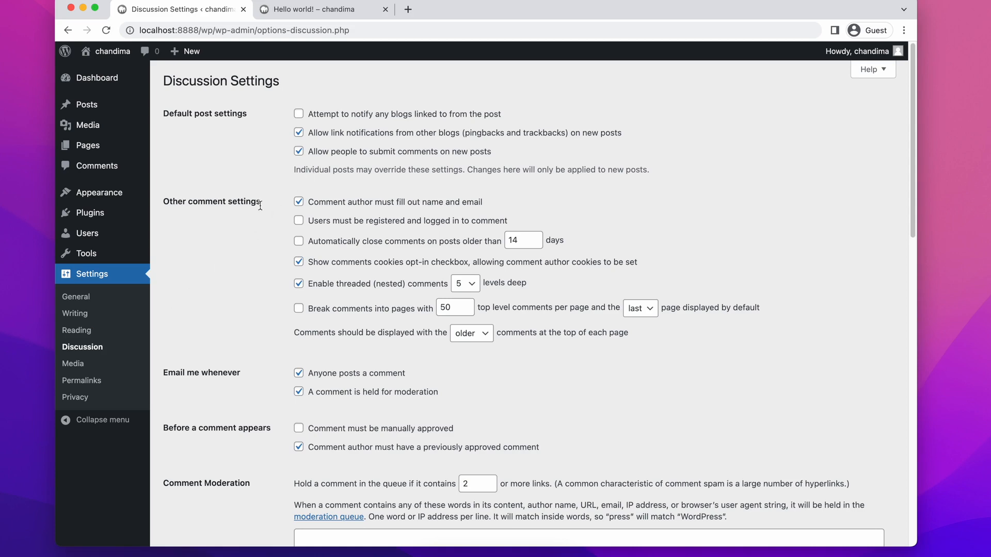
pyautogui.scroll(-15, 260, 205)
pyautogui.scroll(15, 260, 205)
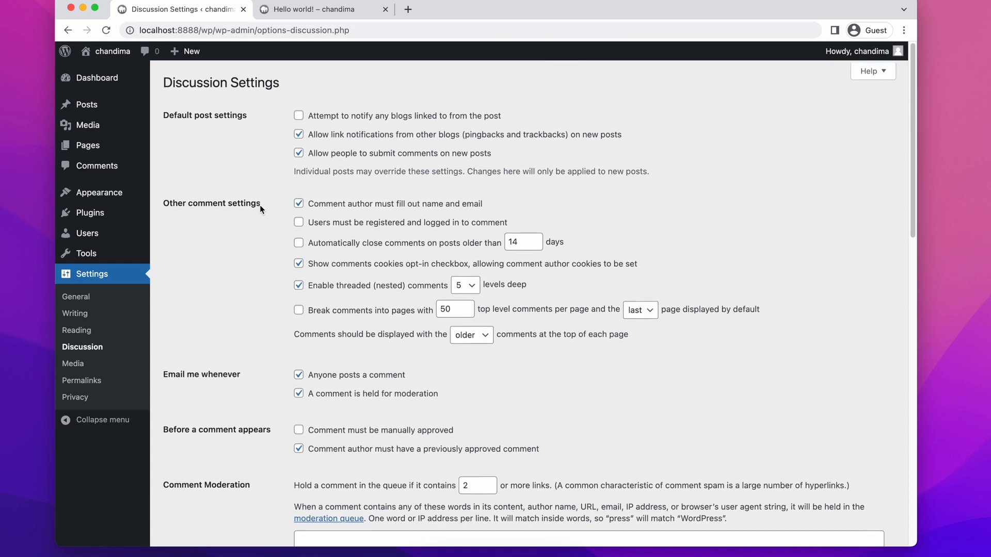
pyautogui.click(118, 366)
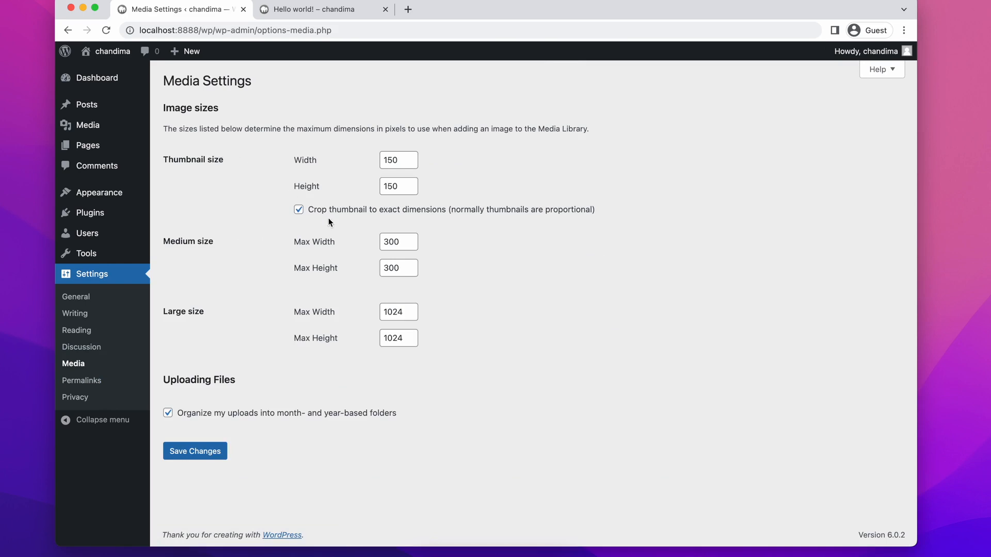
# - Set the site's permalink structure to Post name and save the change
pyautogui.click(115, 387)
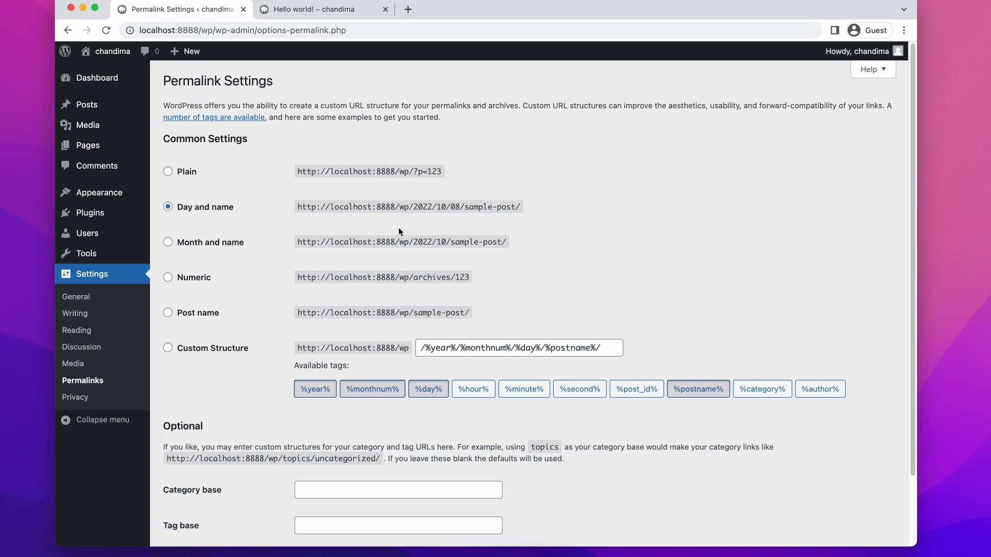
pyautogui.click(210, 316)
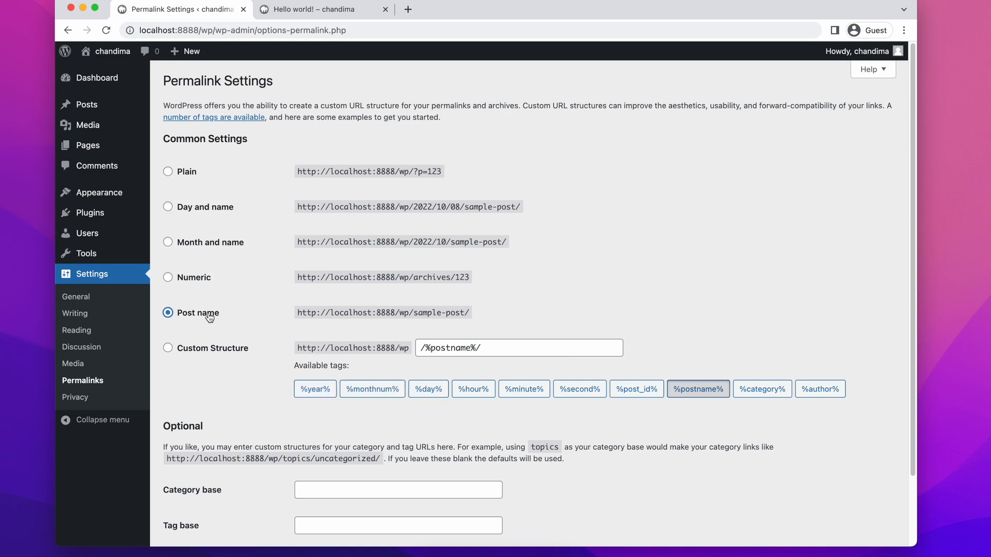
pyautogui.scroll(-3, 207, 316)
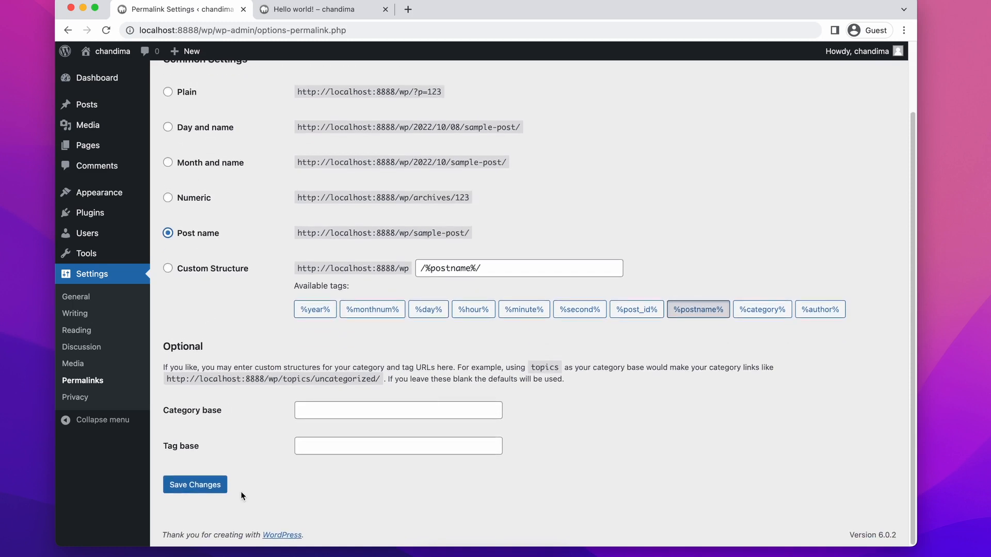
pyautogui.click(215, 490)
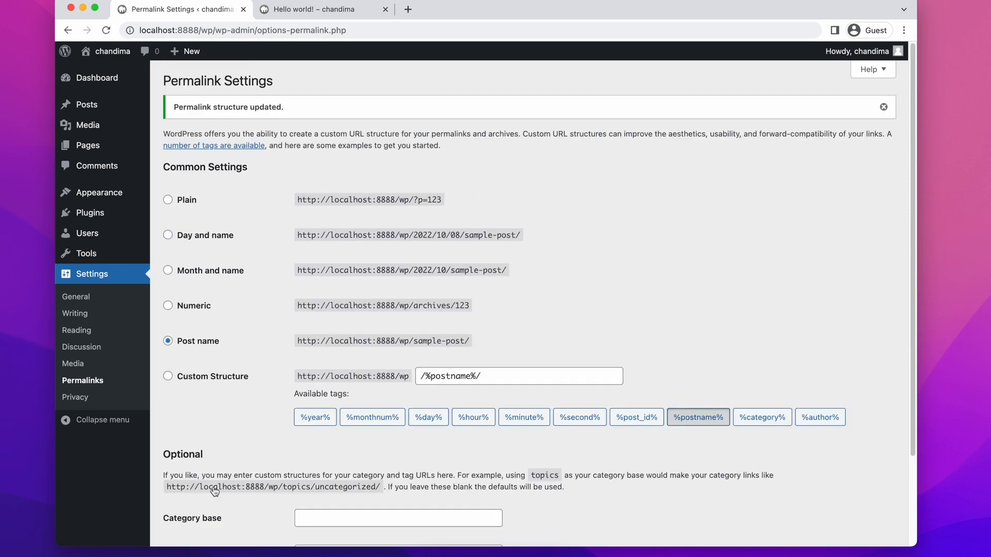
# - View the privacy settings and the privacy policy guide, and return to the dashboard home
pyautogui.click(131, 406)
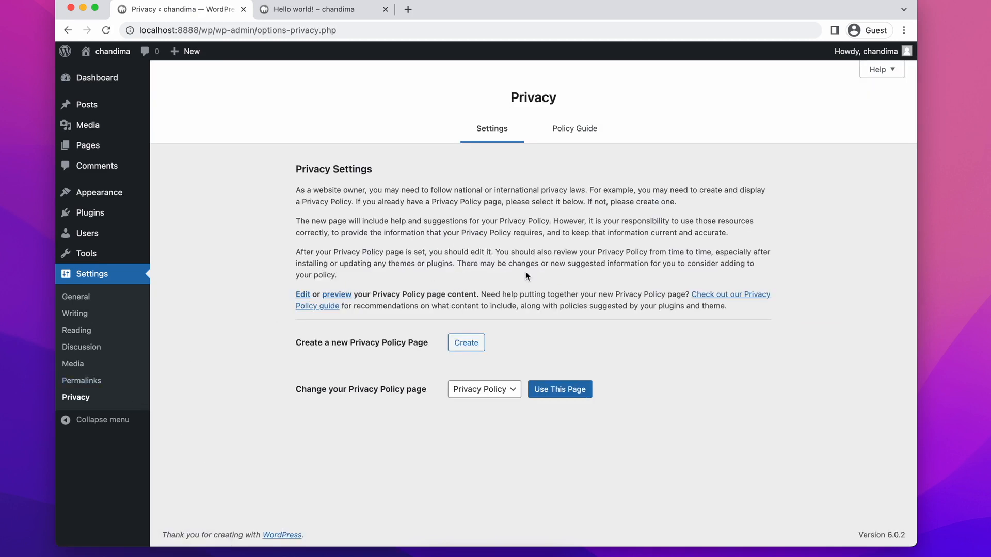
pyautogui.click(578, 129)
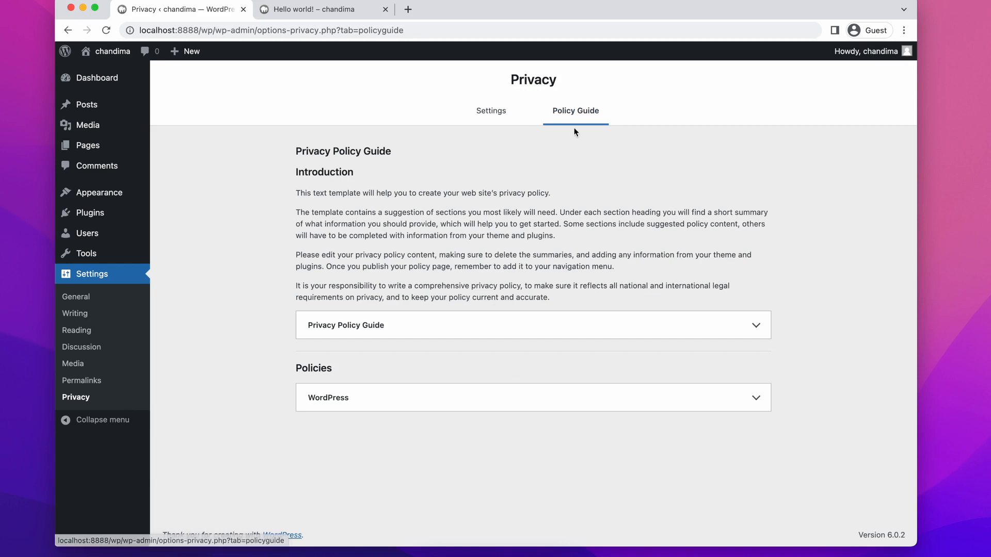
pyautogui.click(491, 110)
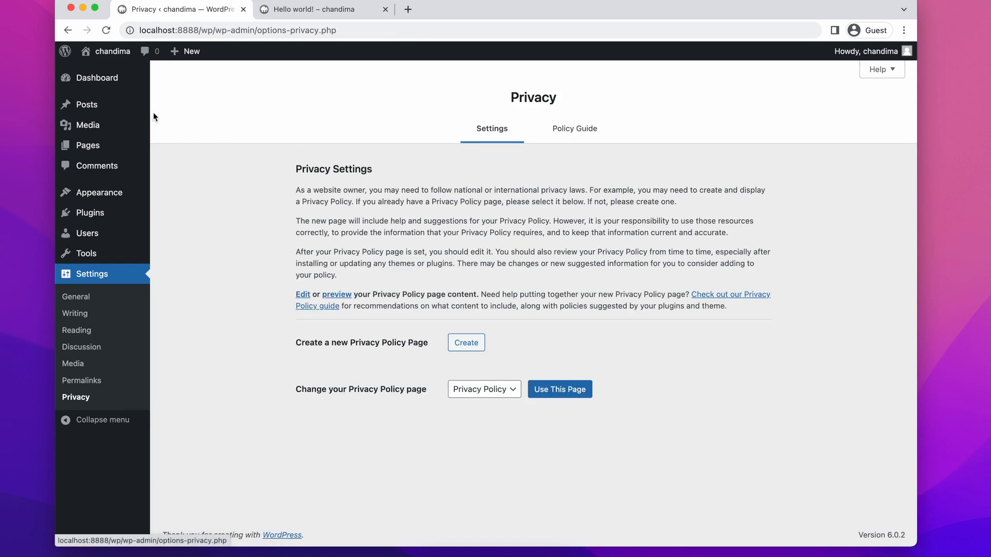
pyautogui.click(106, 84)
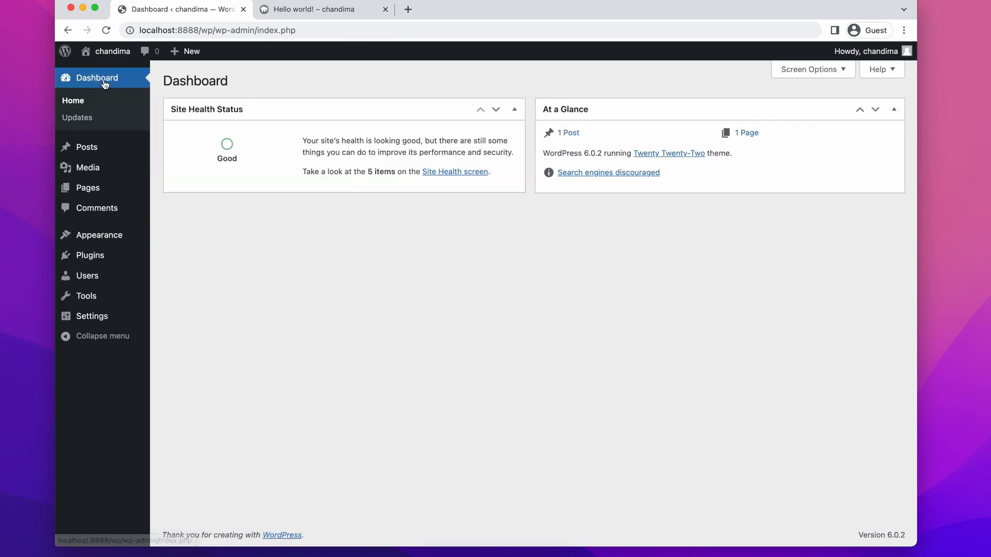